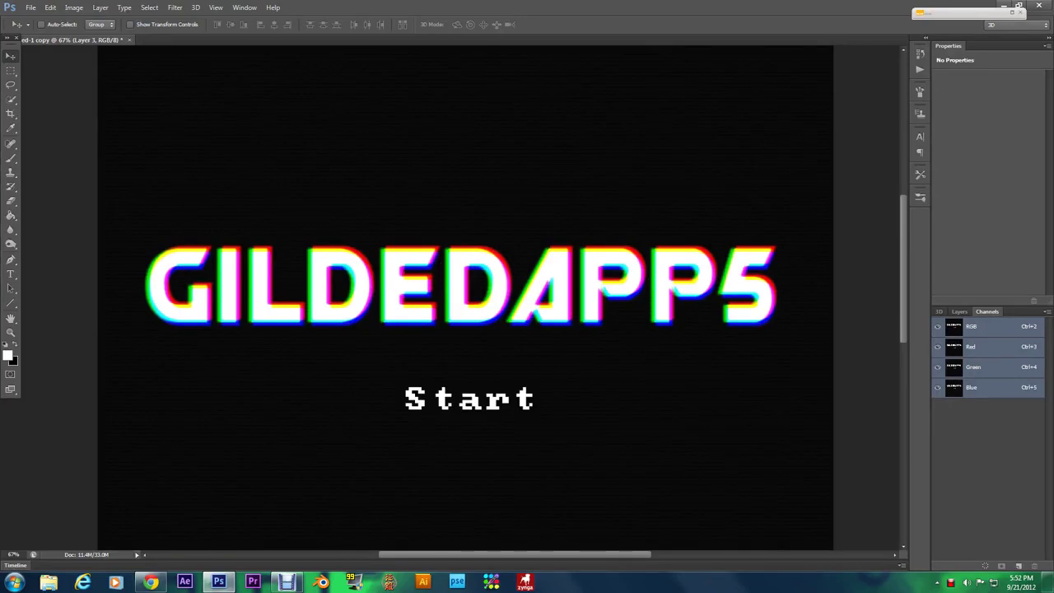
# Show the finished GILDEDAPP5 glitch title with pixel 'Start' text, then open the File menu
pyautogui.moveTo(286, 582)
pyautogui.click(33, 9)
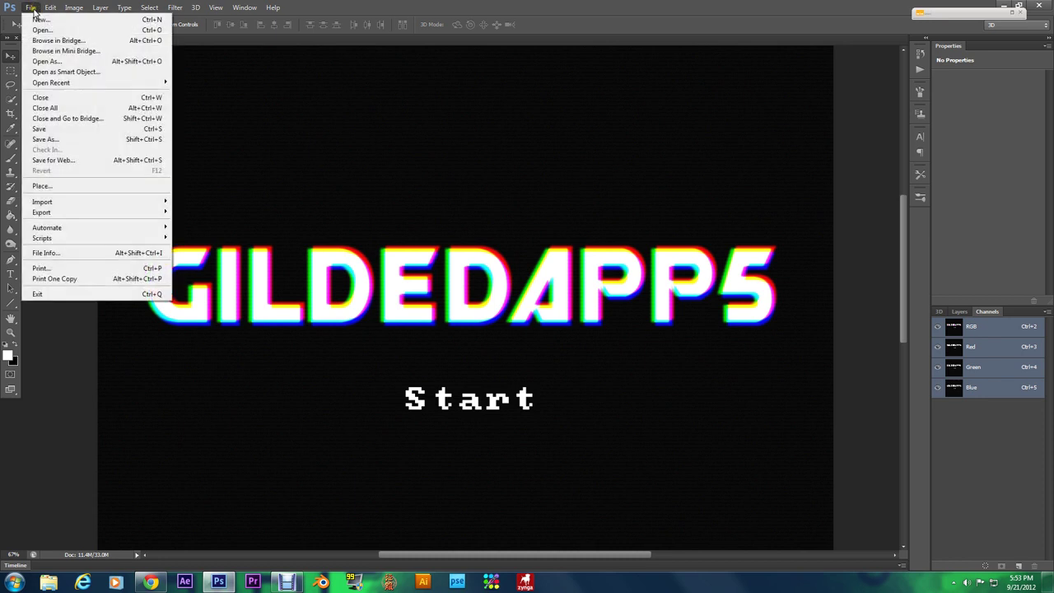
# Create Untitled-1, a transparent 2000 × 2000 pixel canvas at 300 ppi
pyautogui.click(37, 18)
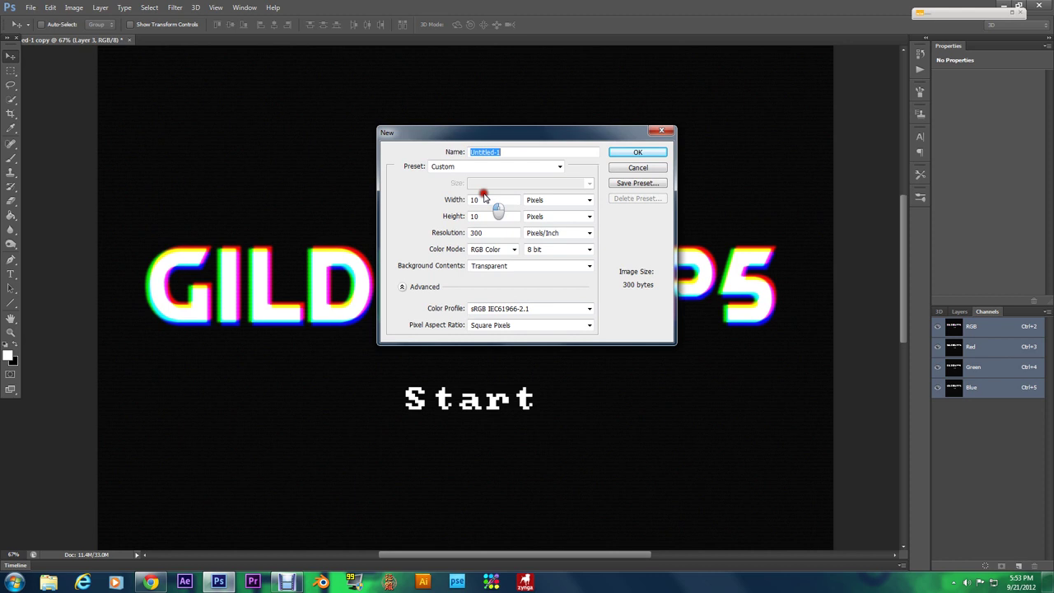
pyautogui.doubleClick(485, 199)
pyautogui.write('2000')
pyautogui.doubleClick(488, 215)
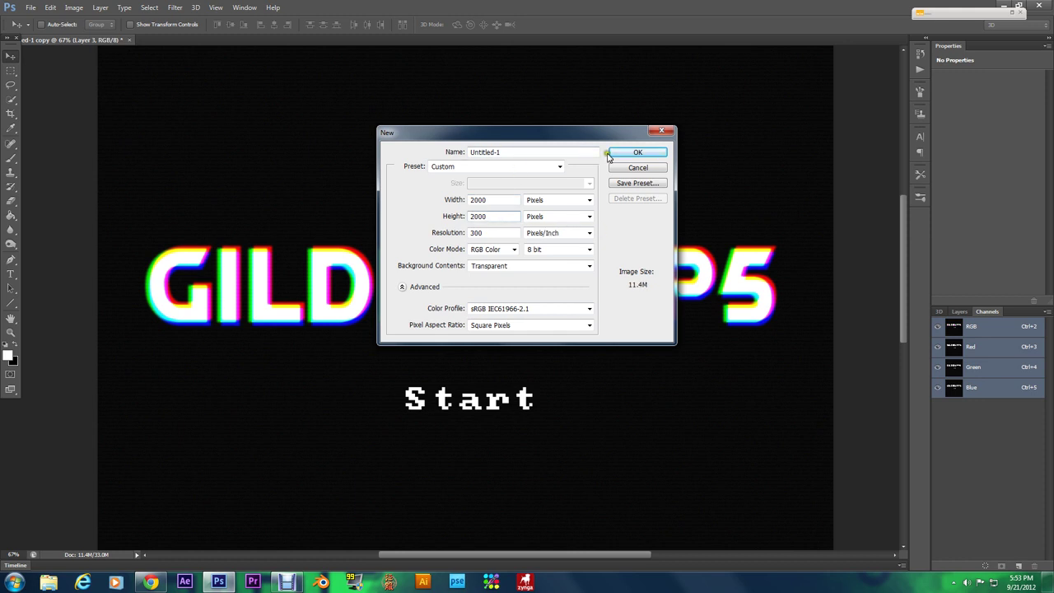
pyautogui.click(638, 153)
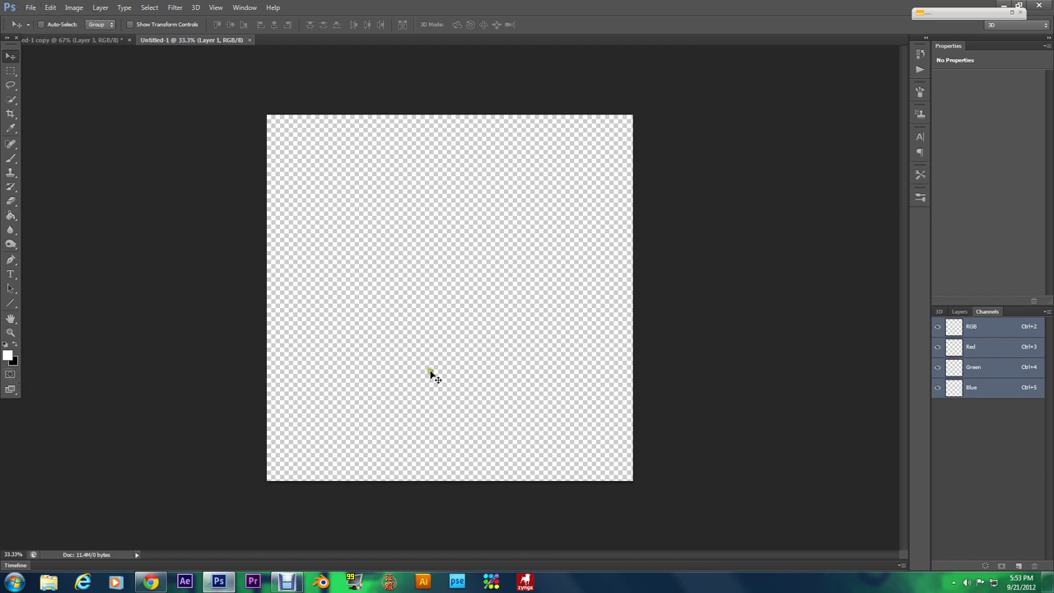
# Show the Layers panel and set the foreground colour to #141414
pyautogui.click(959, 312)
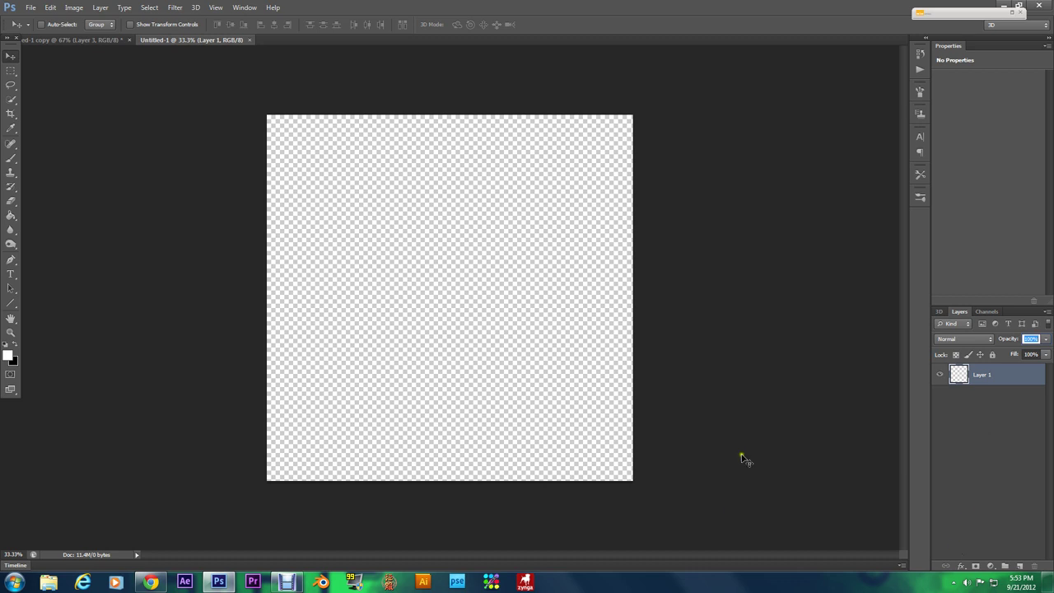
pyautogui.click(10, 356)
pyautogui.click(237, 400)
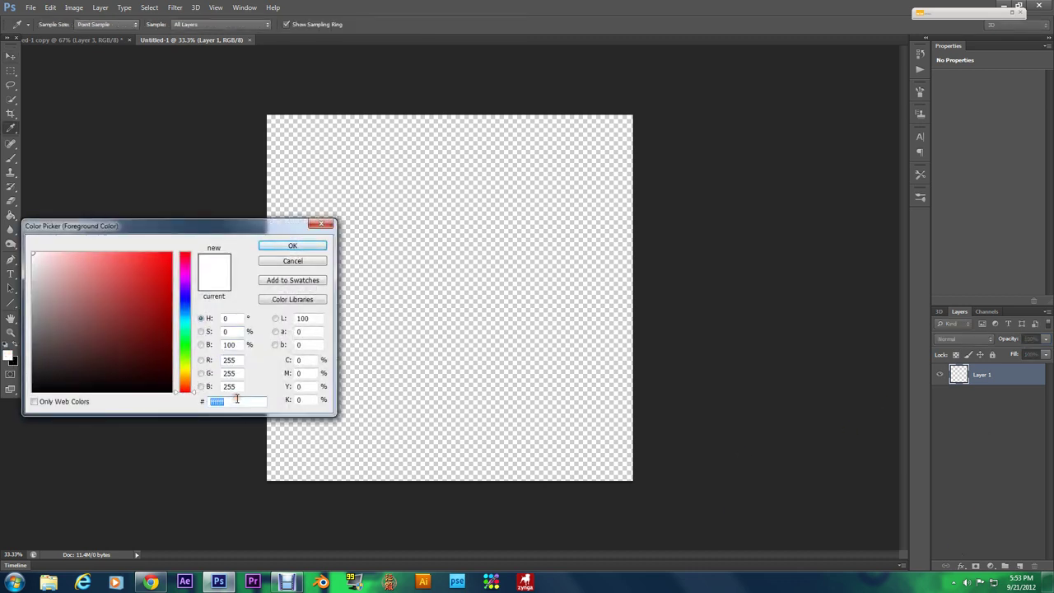
pyautogui.write('141414')
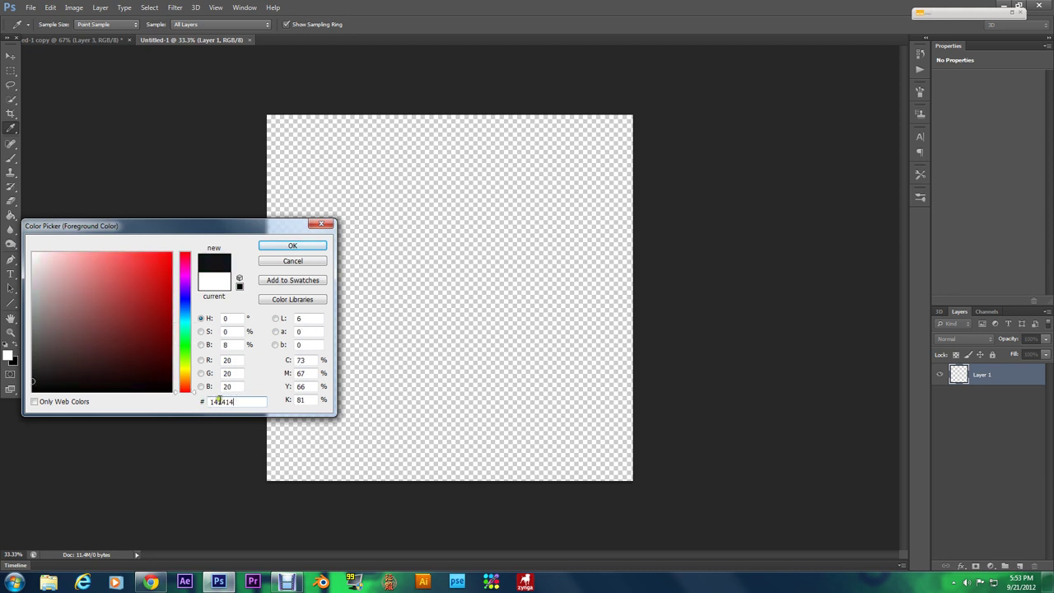
pyautogui.click(264, 244)
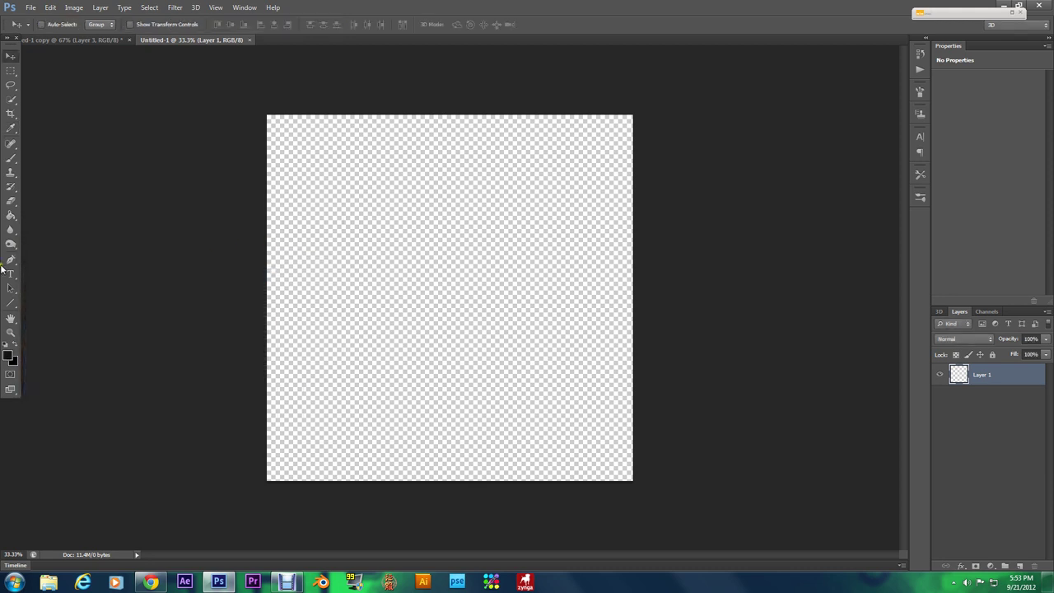
# Fill Layer 1 with the near-black colour using the Paint Bucket
pyautogui.click(11, 216)
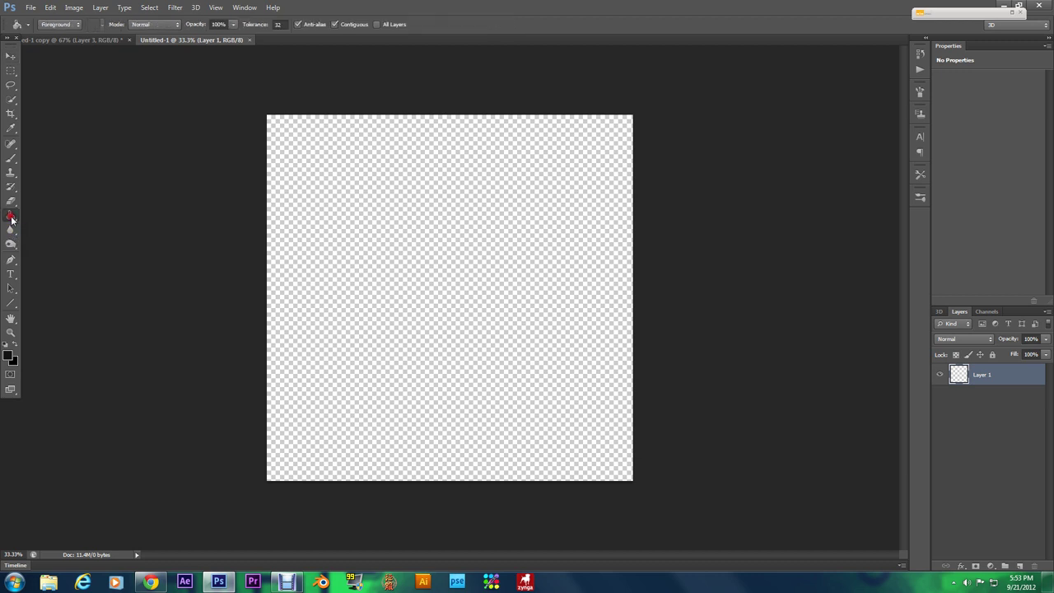
pyautogui.click(321, 265)
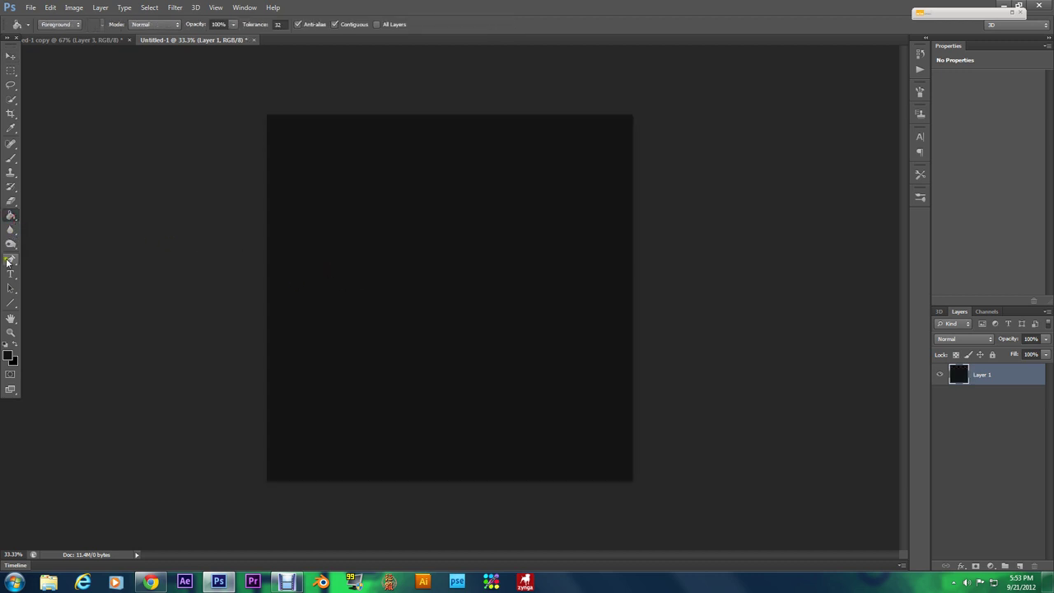
pyautogui.click(10, 274)
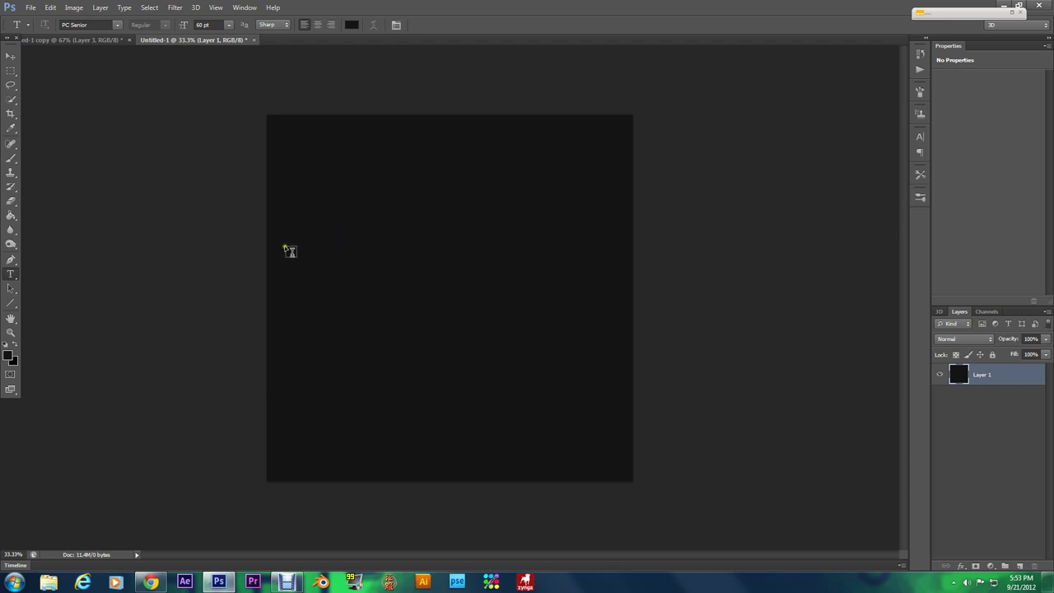
# Start a text line on the left of the canvas in the ROBO font
pyautogui.click(300, 253)
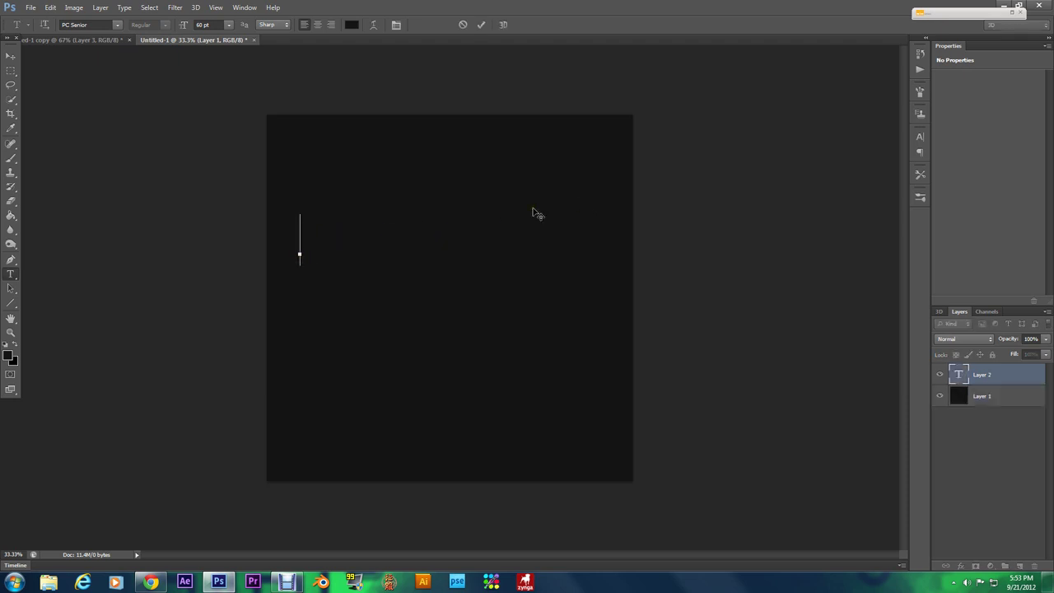
pyautogui.click(117, 24)
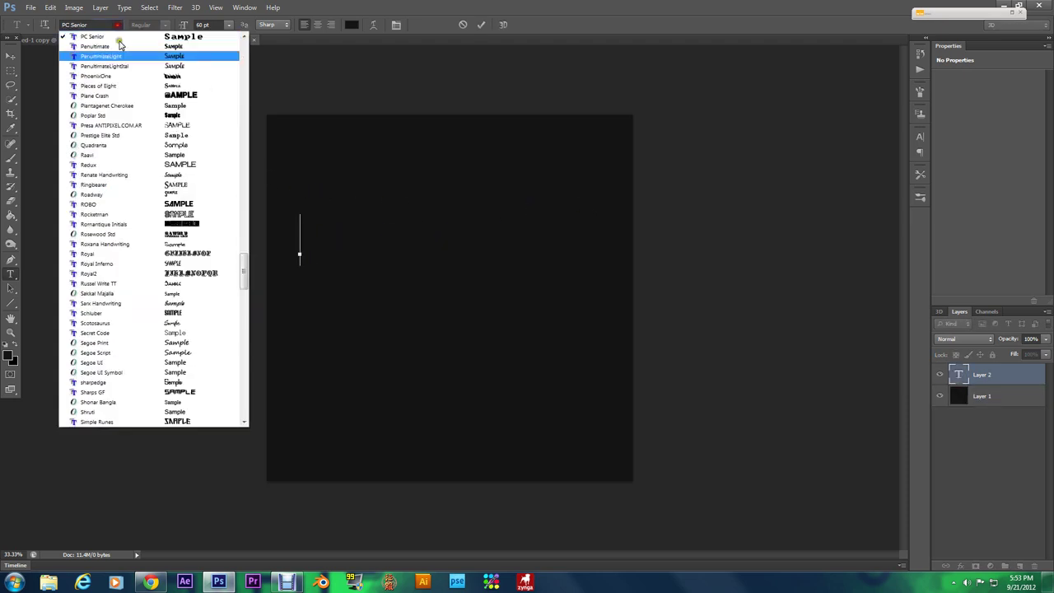
pyautogui.moveTo(244, 266)
pyautogui.mouseDown()
pyautogui.moveTo(245, 191)
pyautogui.moveTo(246, 280)
pyautogui.mouseUp()
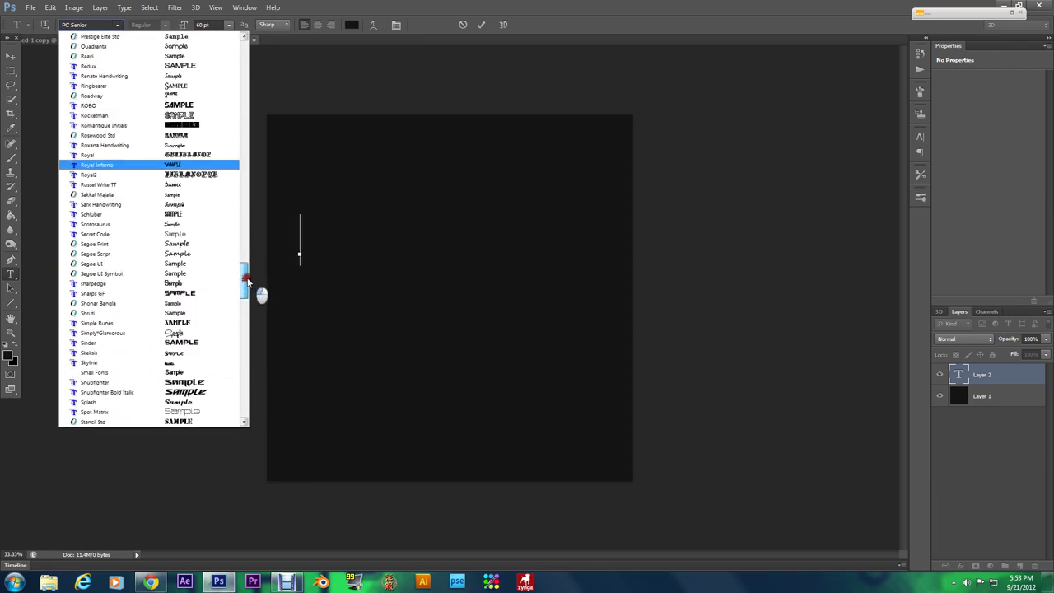
pyautogui.click(148, 105)
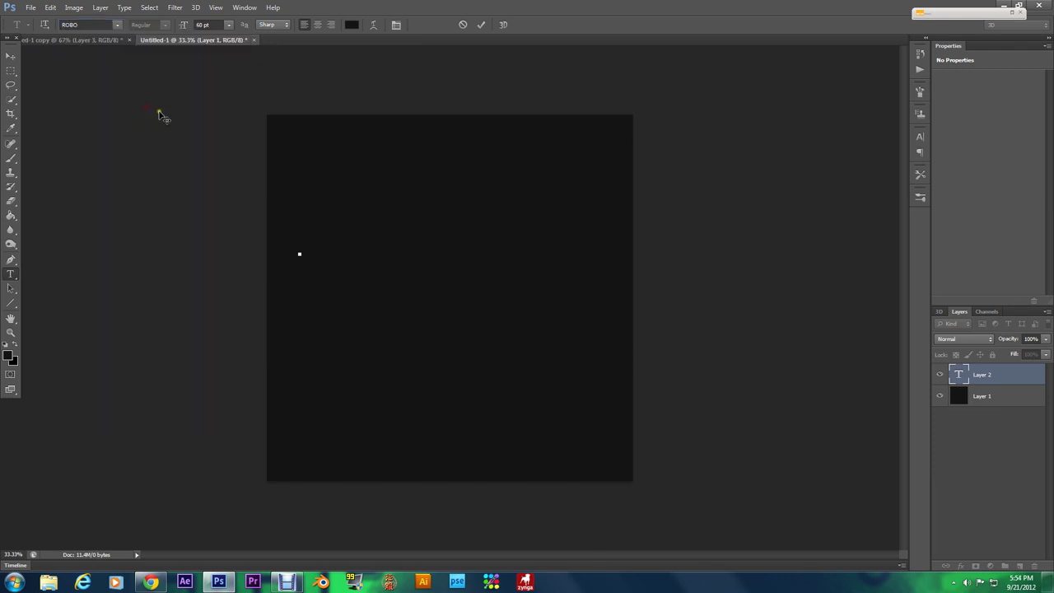
pyautogui.write('A')
# Type GILDEDAPP5 in white, commit it, and move it toward the canvas centre
pyautogui.click(8, 356)
pyautogui.moveTo(94, 348); pyautogui.dragTo(34, 254)
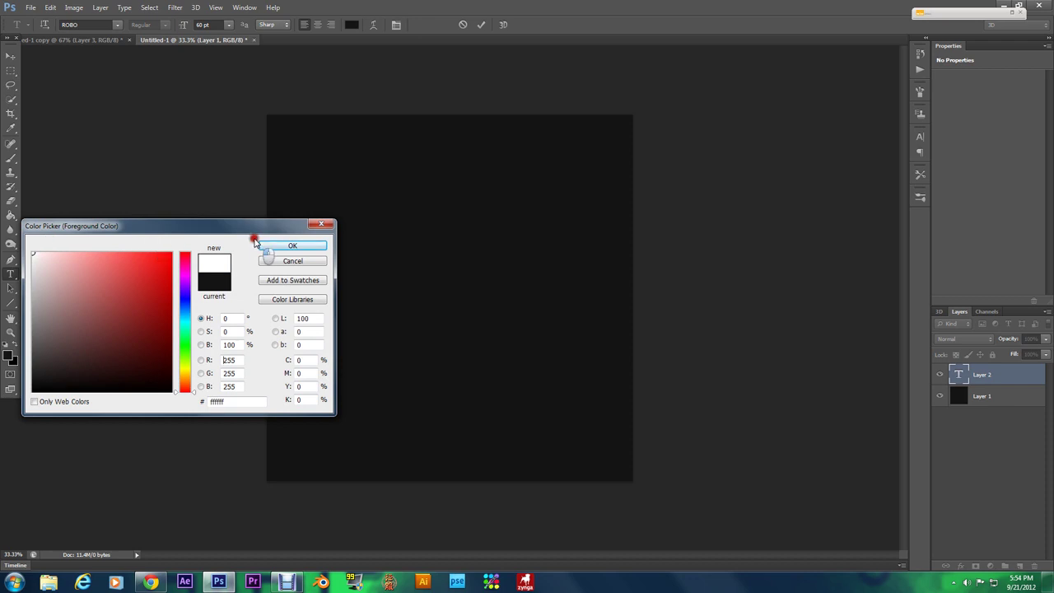
pyautogui.click(284, 246)
pyautogui.write('GILDED')
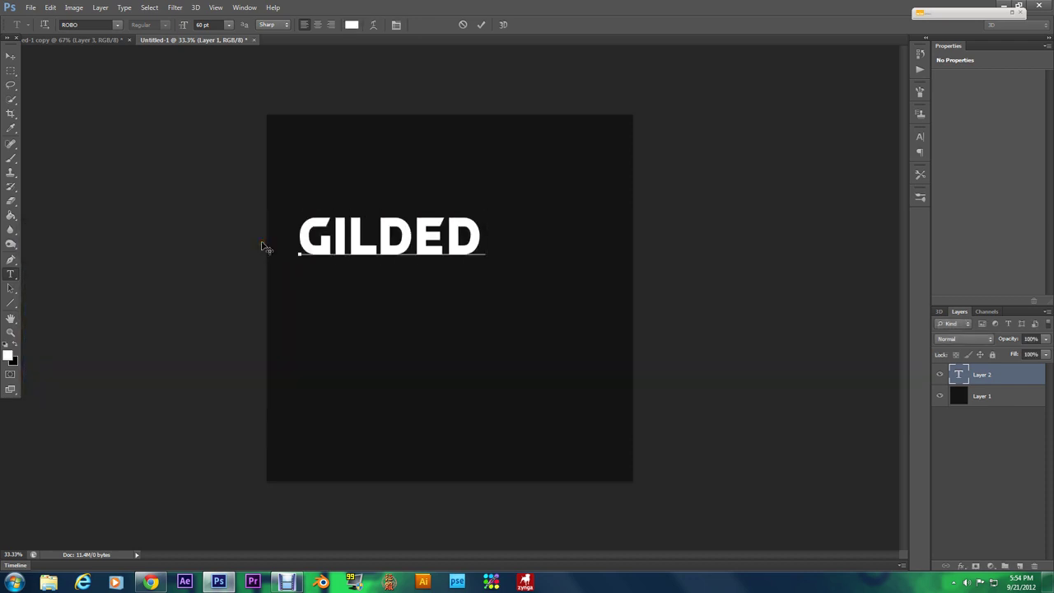
pyautogui.write('APP5')
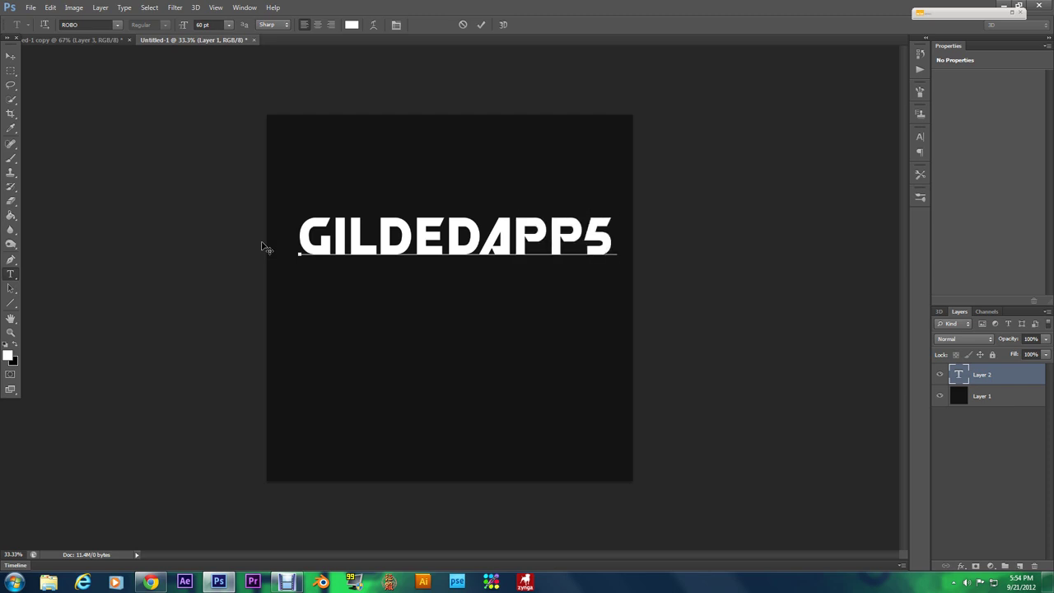
pyautogui.click(11, 55)
pyautogui.moveTo(524, 240); pyautogui.dragTo(516, 274)
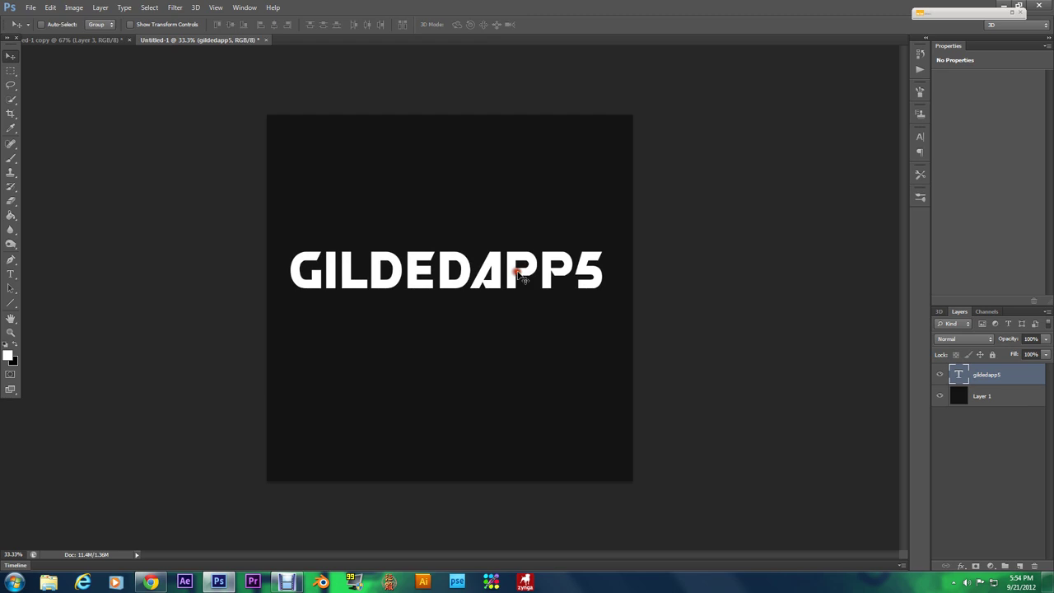
# Duplicate the gildedapp5 layer, then duplicate both text layers to get three copies
pyautogui.rightClick(1006, 380)
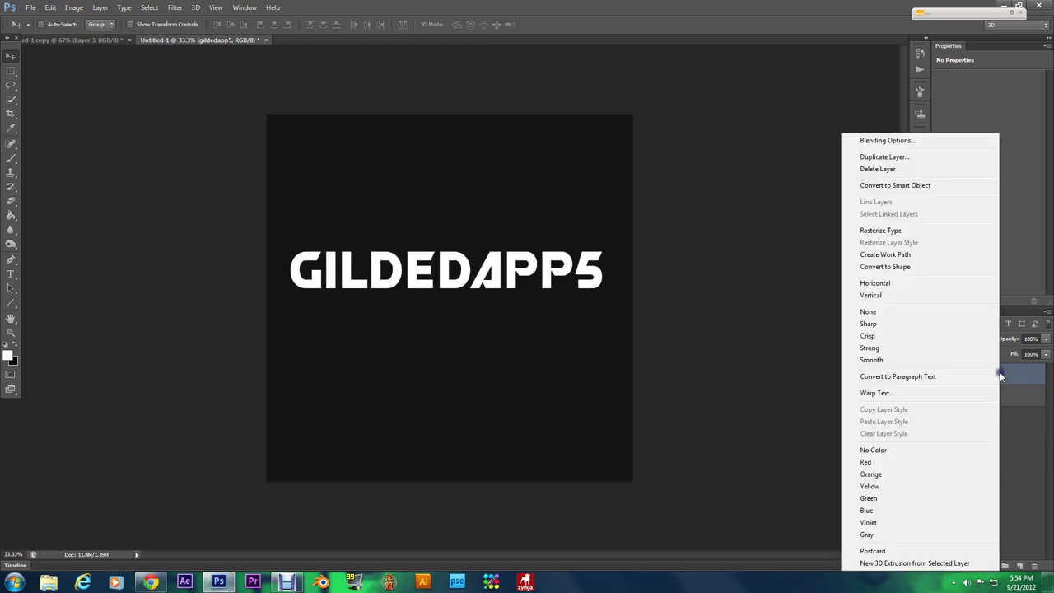
pyautogui.click(937, 161)
pyautogui.click(616, 185)
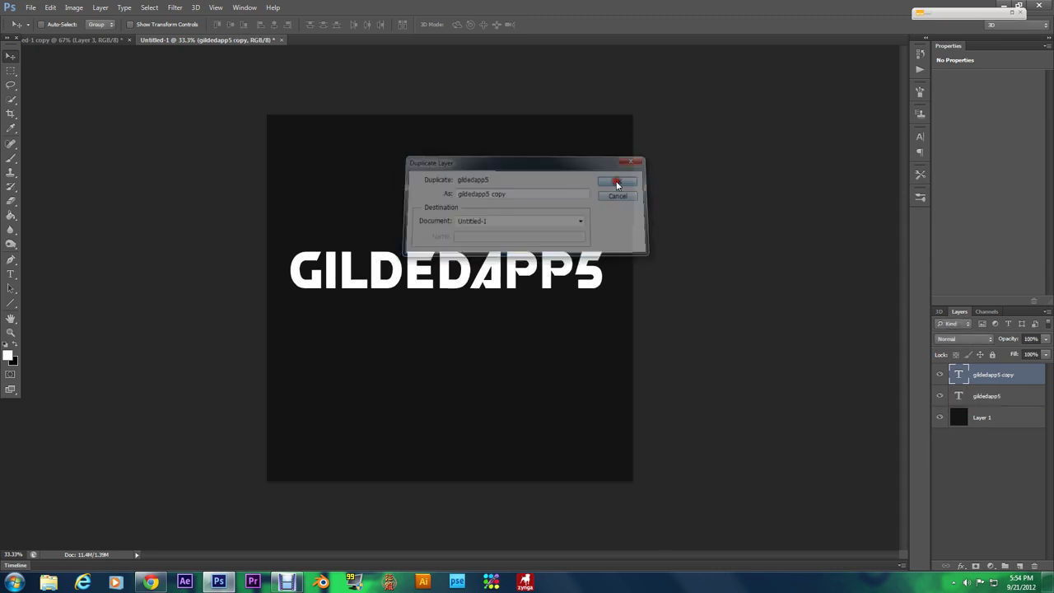
pyautogui.keyDown('shift'); pyautogui.click(999, 398); pyautogui.keyUp('shift')
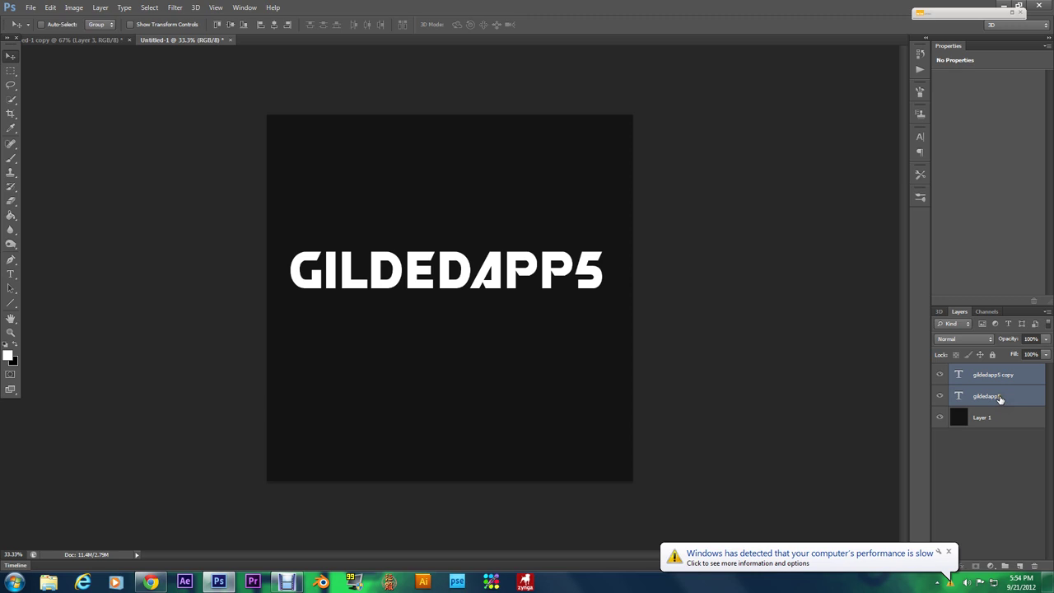
pyautogui.rightClick(1000, 399)
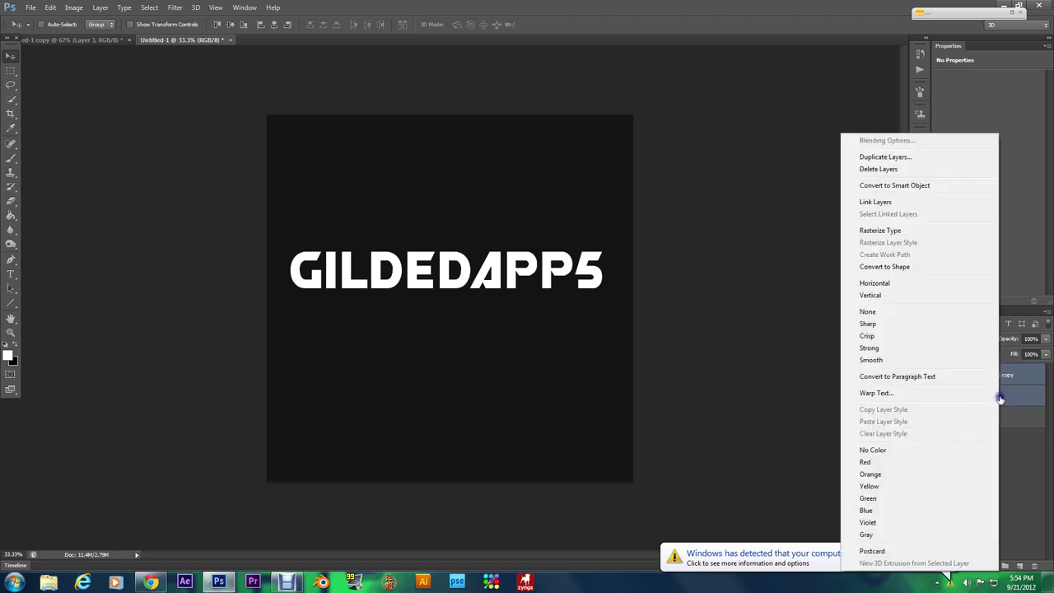
pyautogui.click(936, 160)
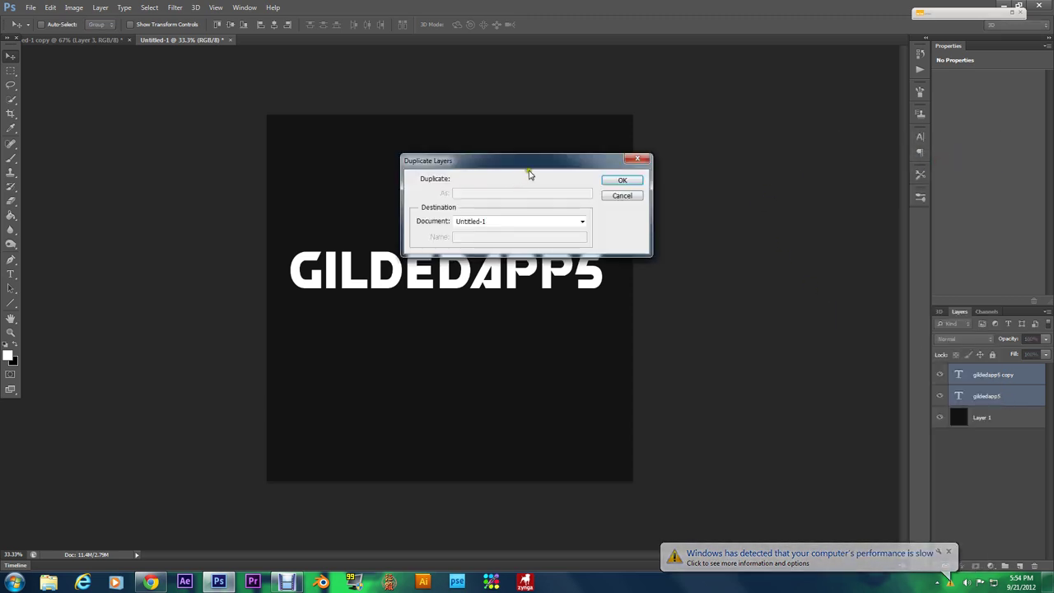
pyautogui.click(620, 180)
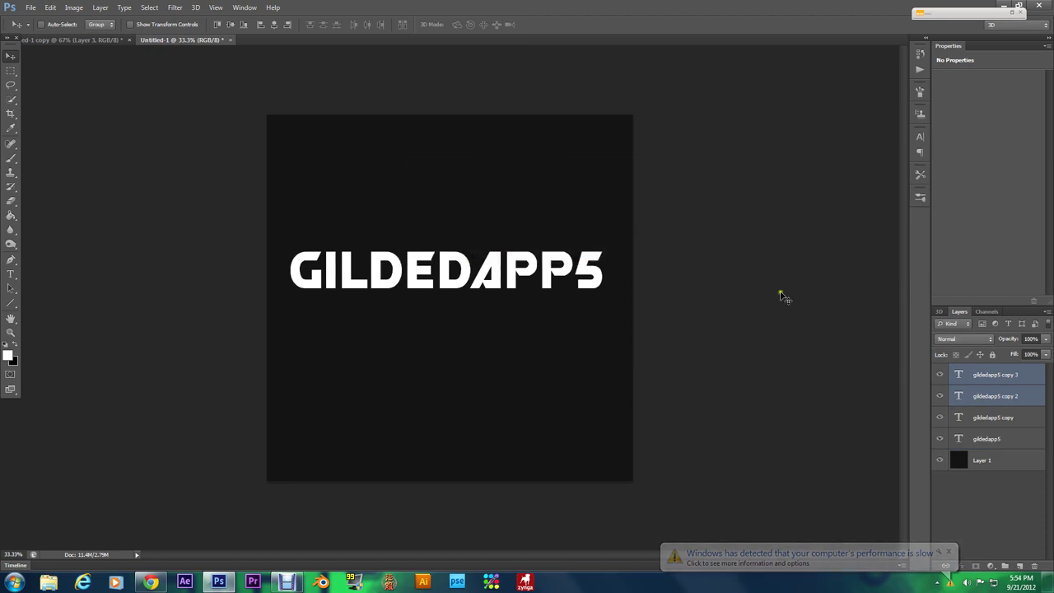
# Select the three gildedapp5 copy layers and rasterize their type
pyautogui.keyDown('shift'); pyautogui.click(1005, 417); pyautogui.keyUp('shift')
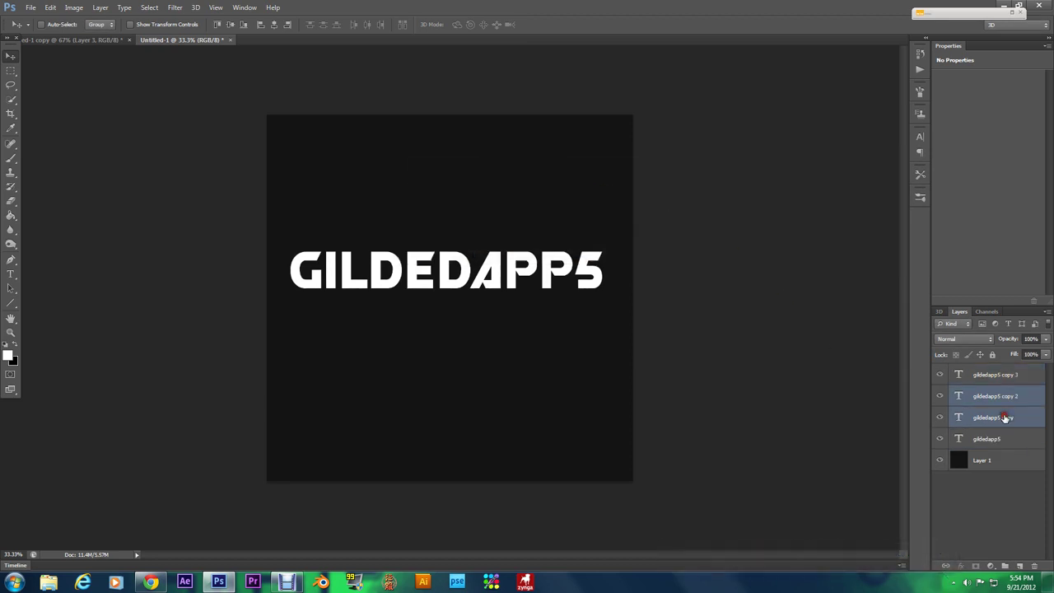
pyautogui.click(1004, 368)
pyautogui.keyDown('shift'); pyautogui.click(1003, 416); pyautogui.keyUp('shift')
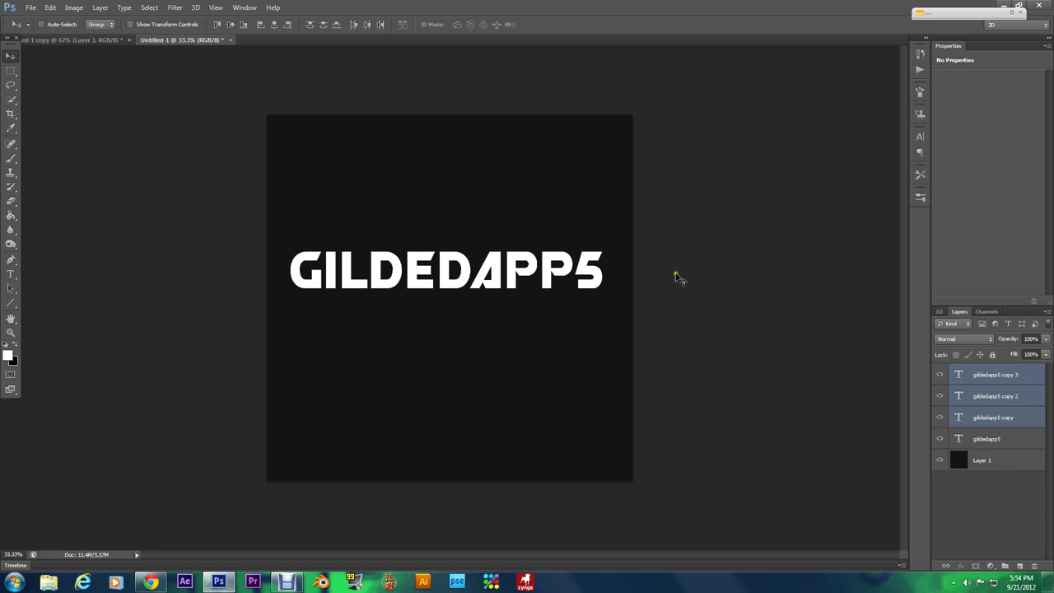
pyautogui.rightClick(1023, 398)
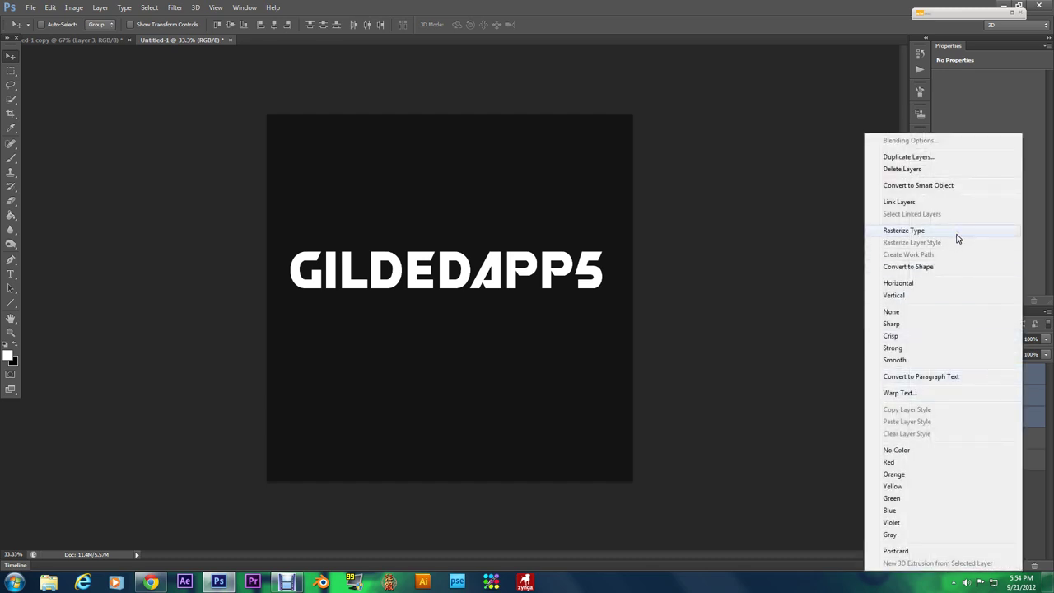
pyautogui.click(904, 231)
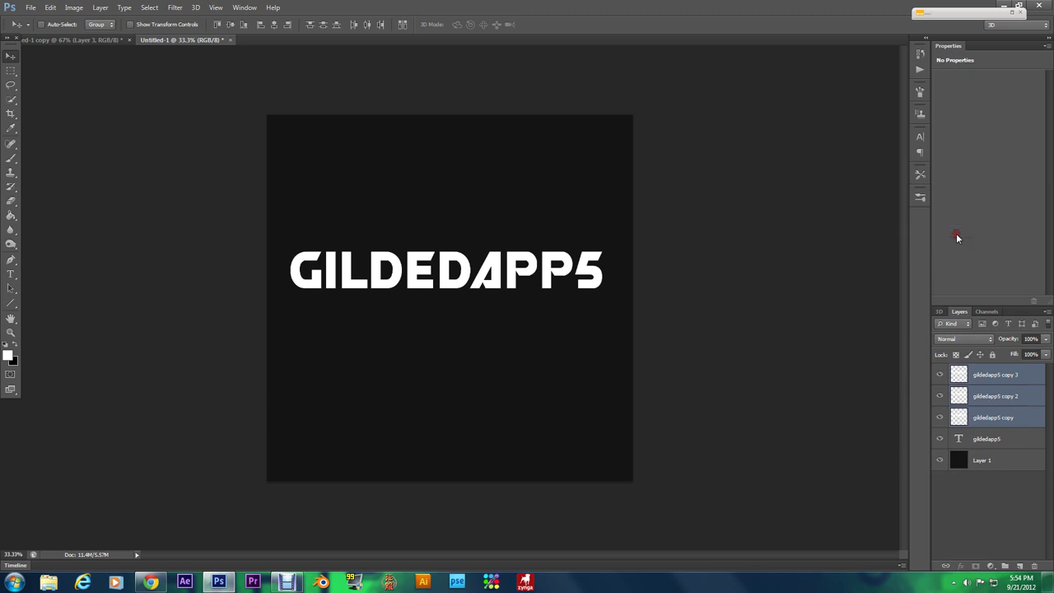
pyautogui.click(986, 376)
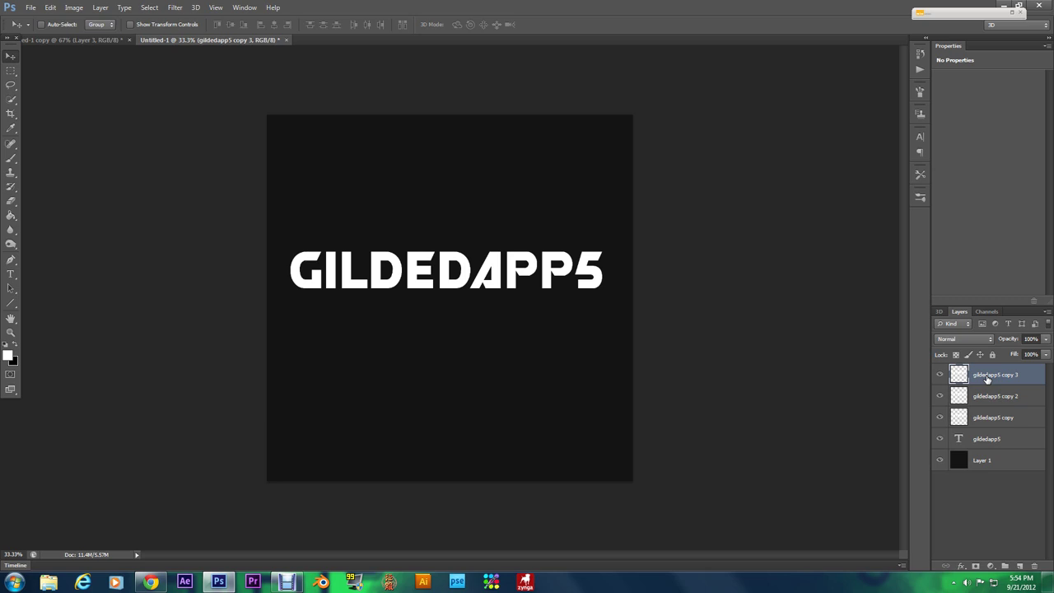
# Use Levels on gildedapp5 copy 3 to set Red and Green output to 0, leaving it blue
pyautogui.hotkey('ctrl', 'l')
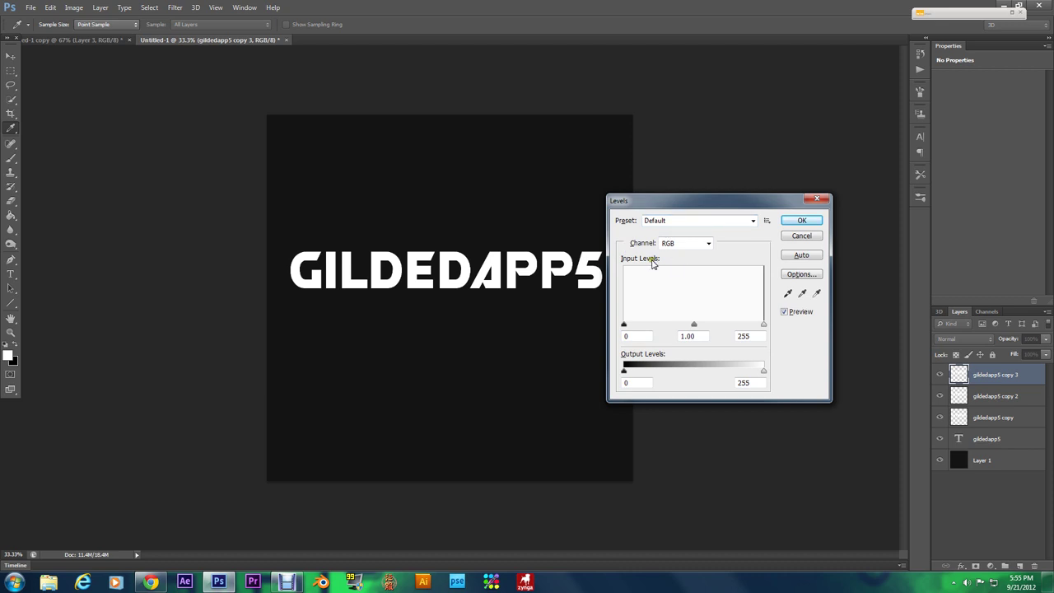
pyautogui.click(707, 243)
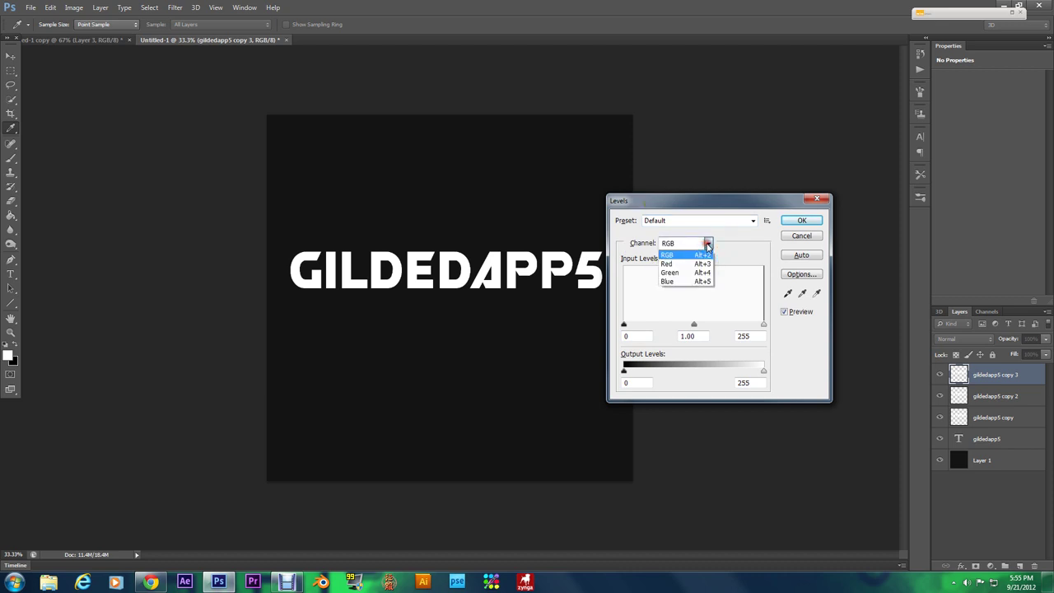
pyautogui.click(705, 263)
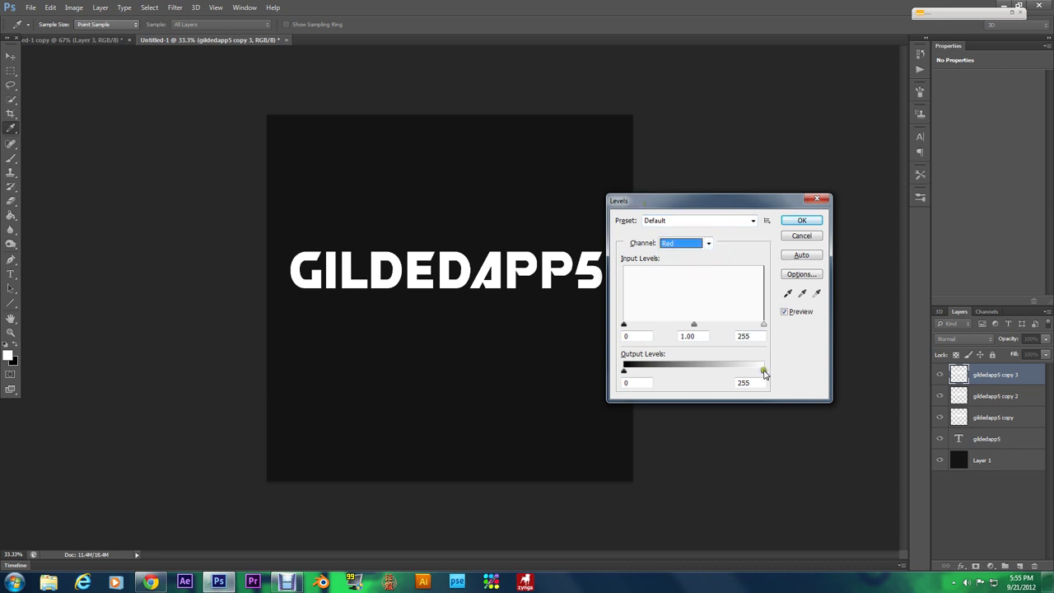
pyautogui.moveTo(764, 374); pyautogui.dragTo(610, 387)
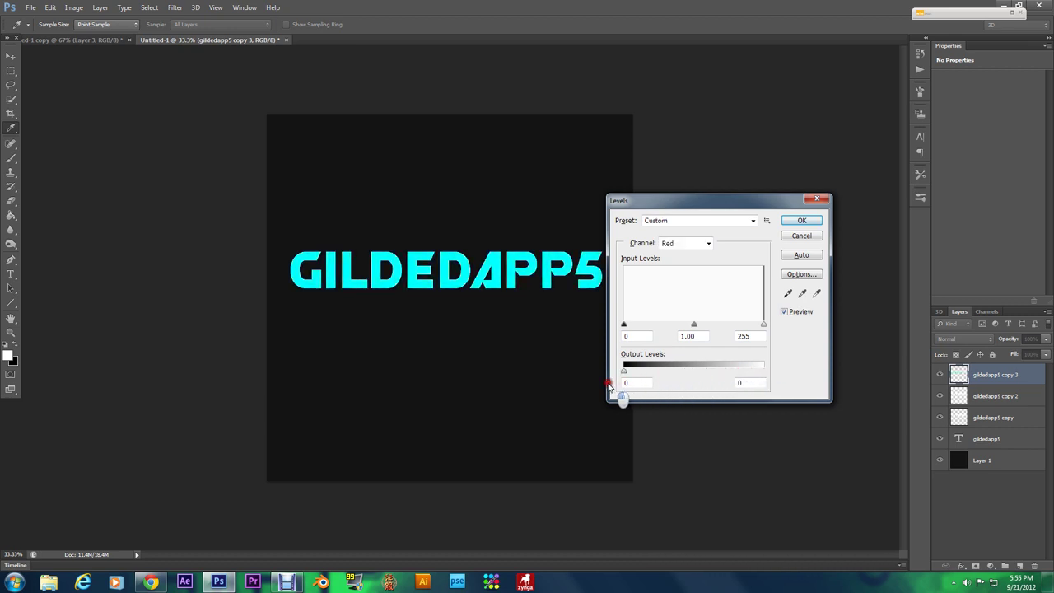
pyautogui.click(706, 243)
pyautogui.click(701, 273)
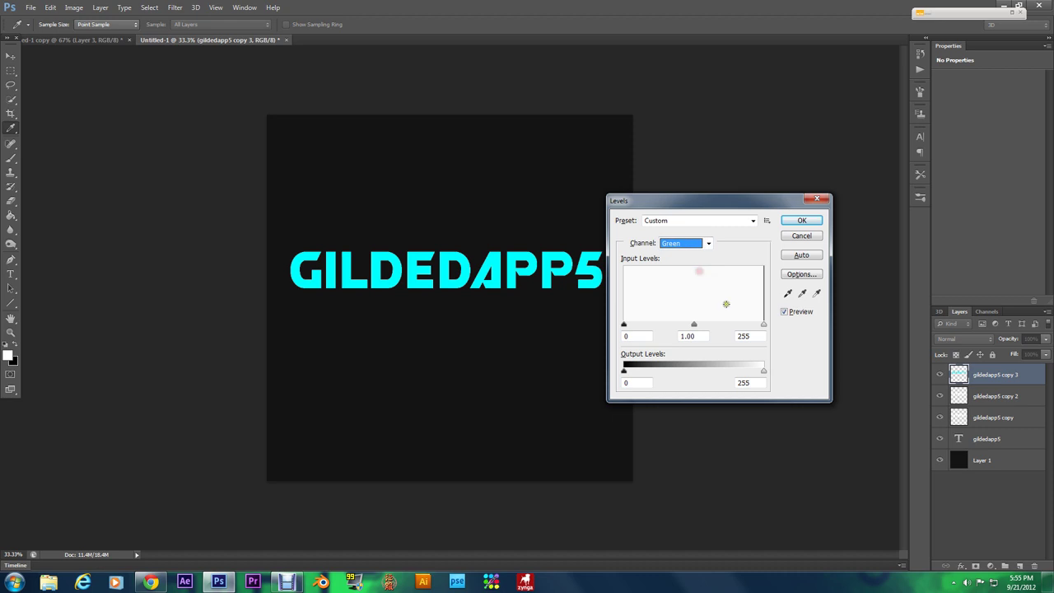
pyautogui.moveTo(764, 374); pyautogui.dragTo(582, 382)
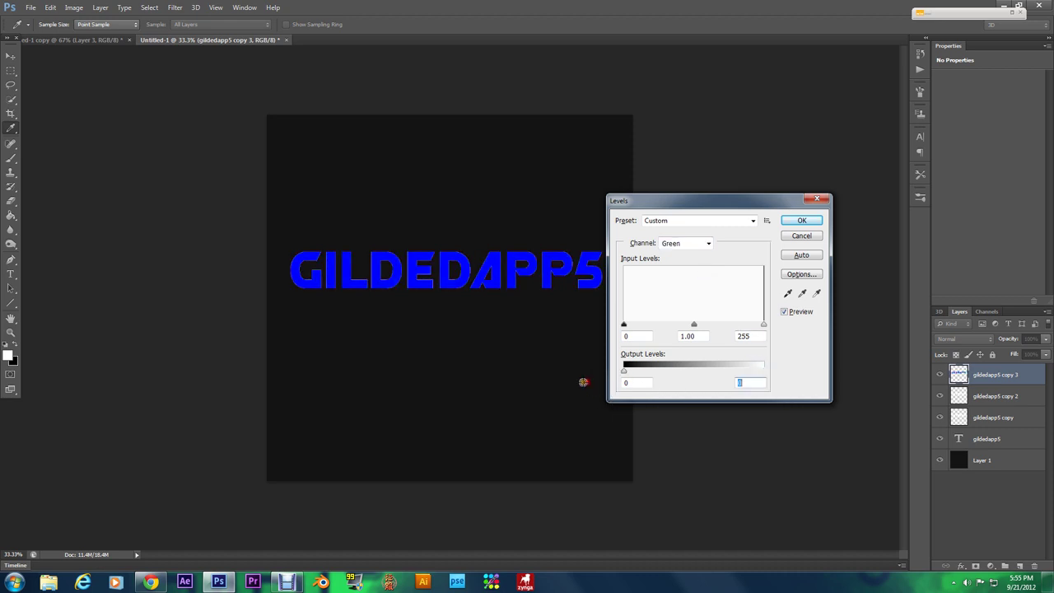
pyautogui.click(803, 220)
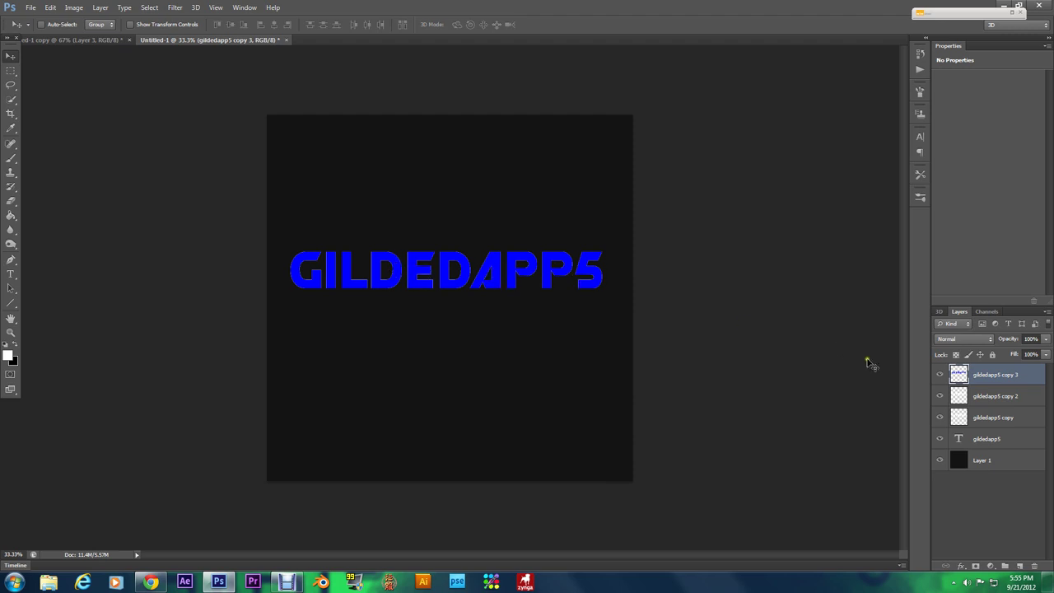
pyautogui.click(986, 400)
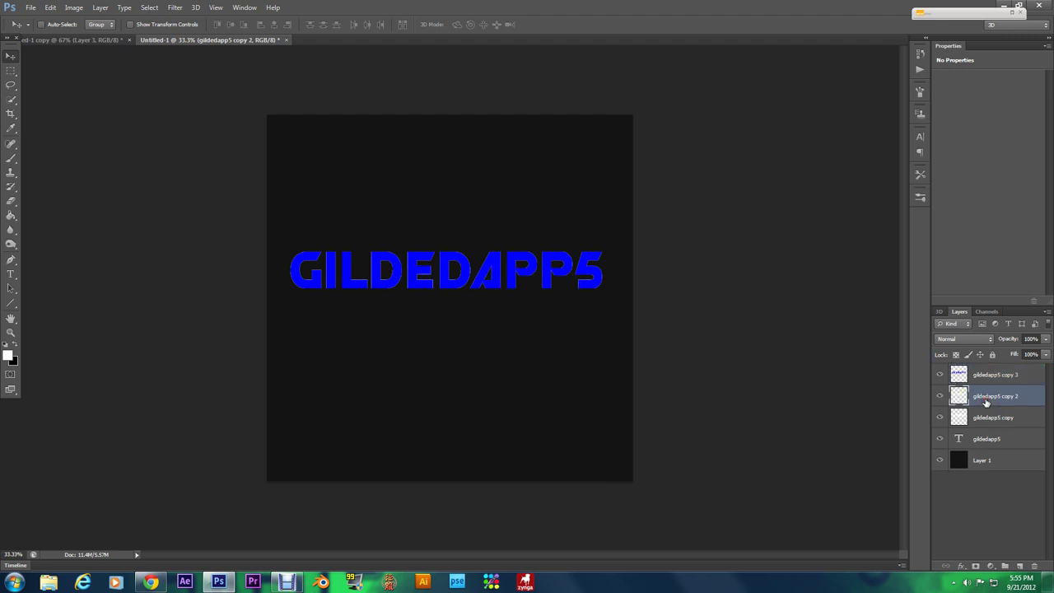
# Set Green and Blue Levels output to 0 on gildedapp5 copy 2, making it pure red
pyautogui.press('super')
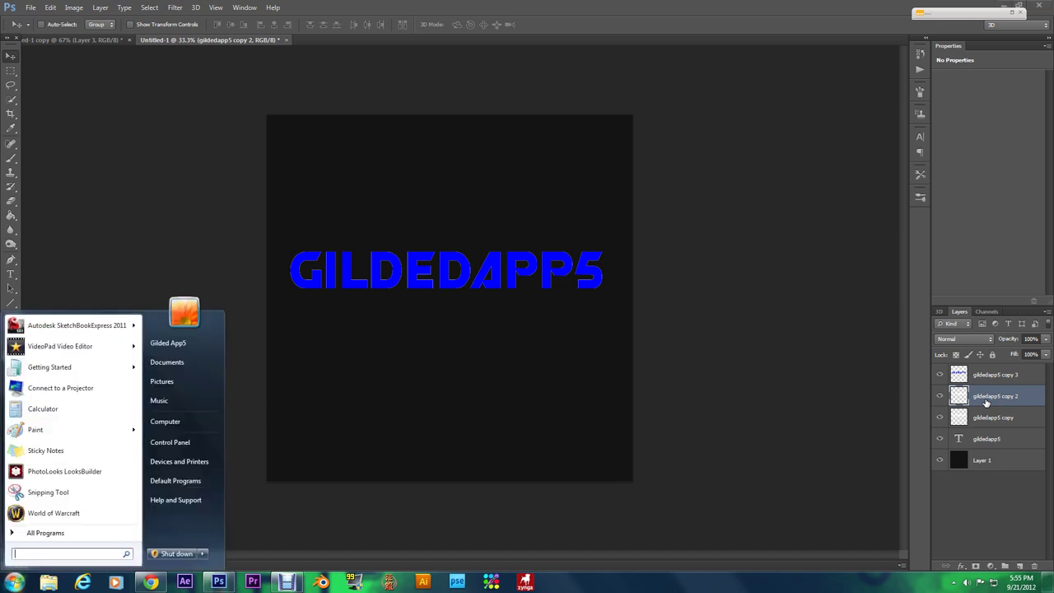
pyautogui.press('super')
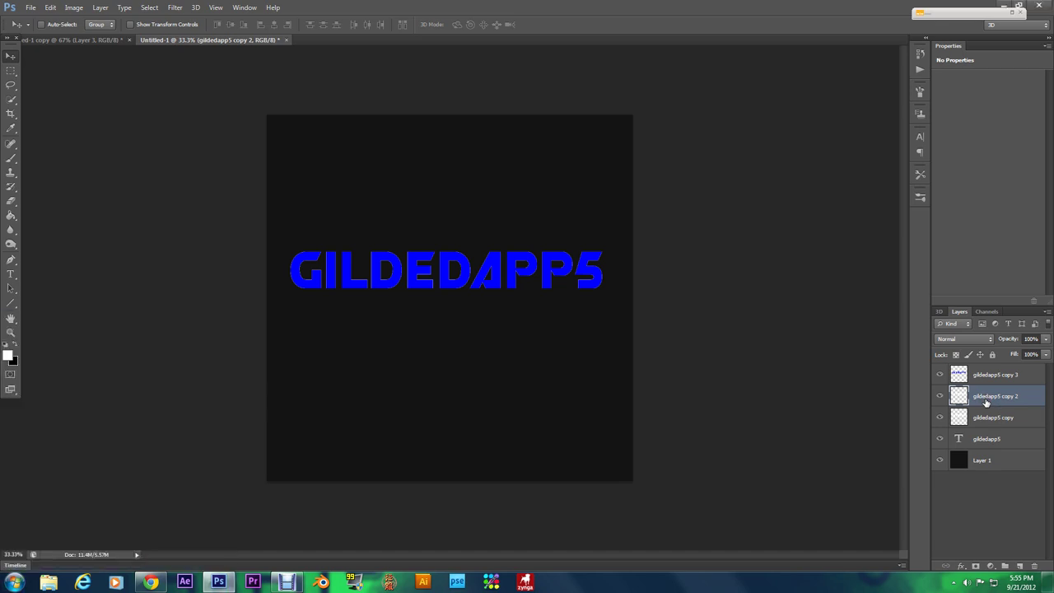
pyautogui.press('i')
pyautogui.hotkey('ctrl', 'l')
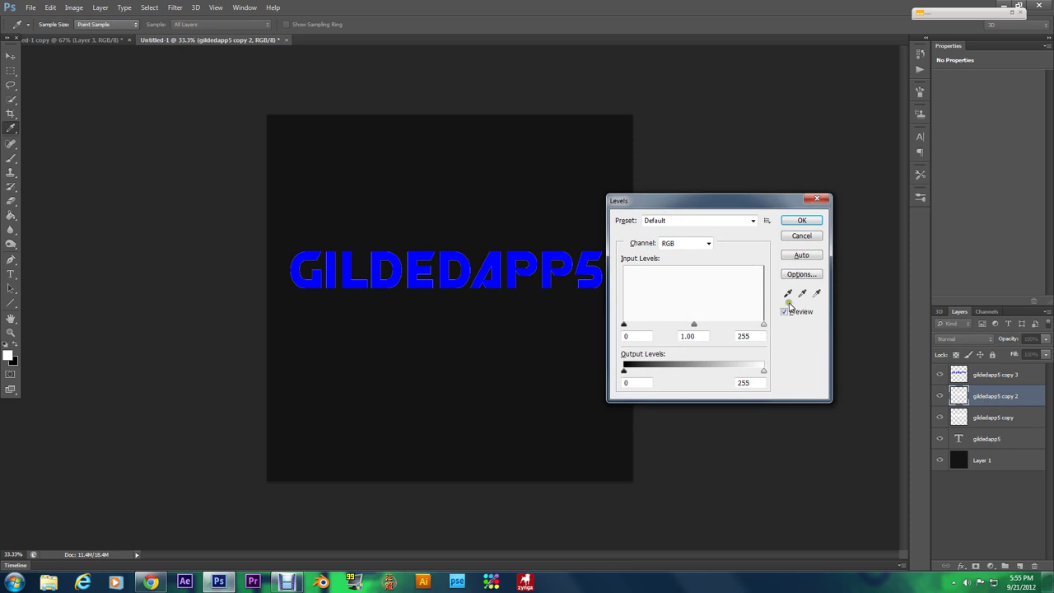
pyautogui.click(708, 243)
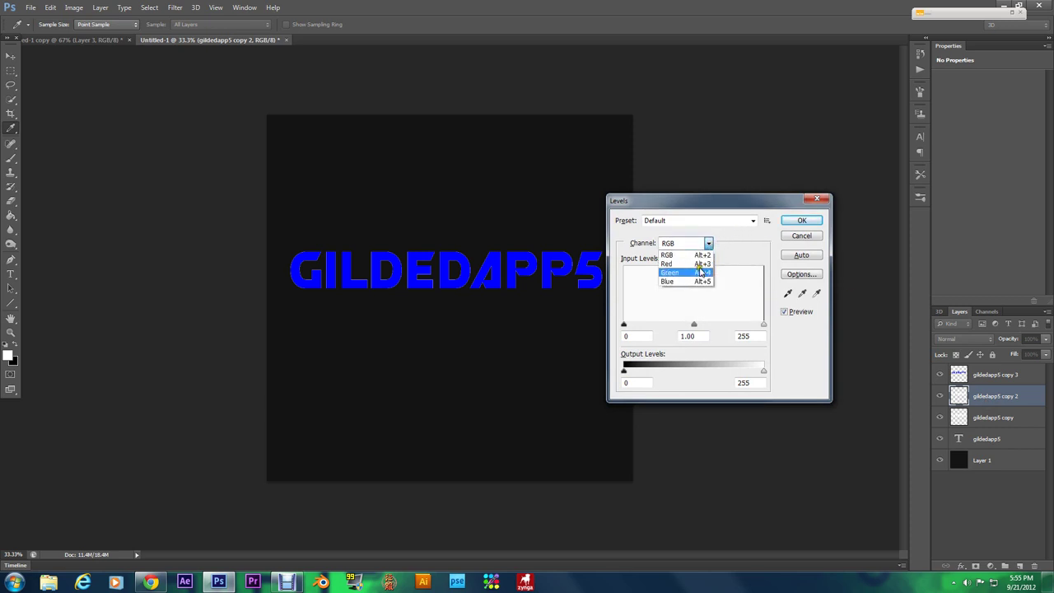
pyautogui.click(701, 273)
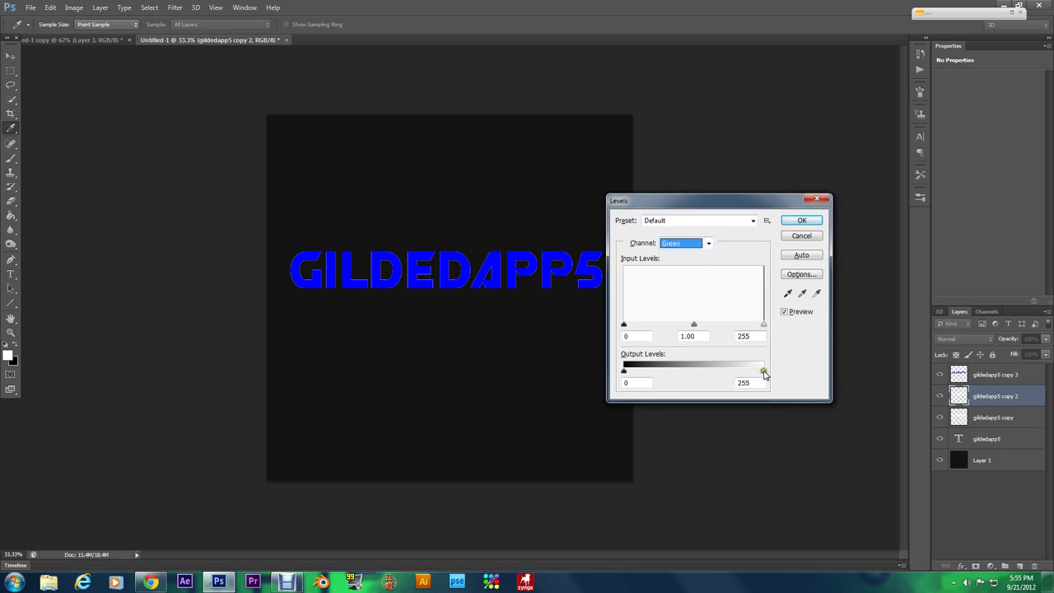
pyautogui.moveTo(764, 372); pyautogui.dragTo(593, 381)
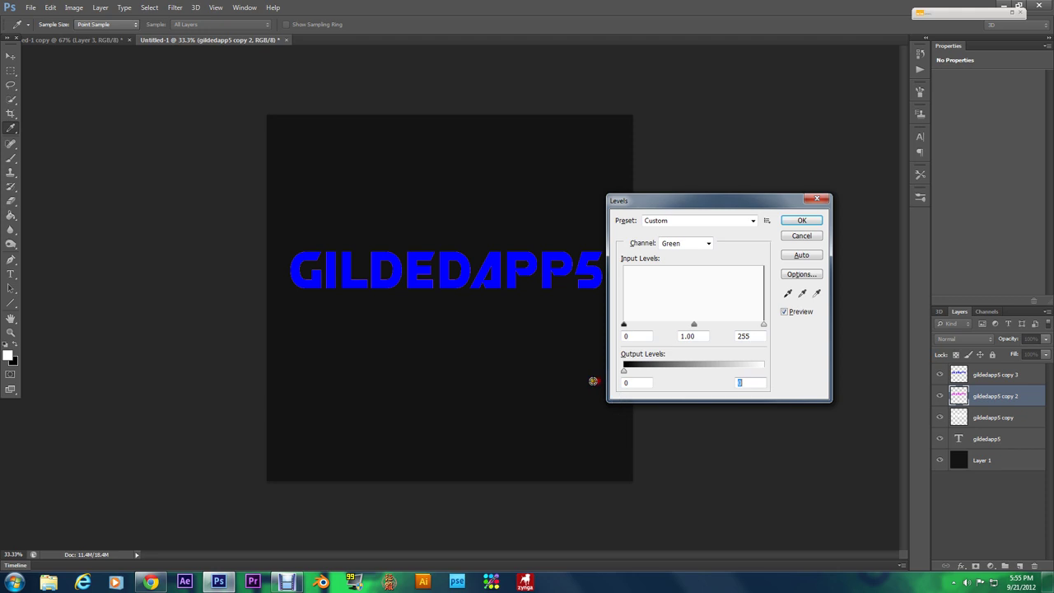
pyautogui.click(708, 244)
pyautogui.click(700, 281)
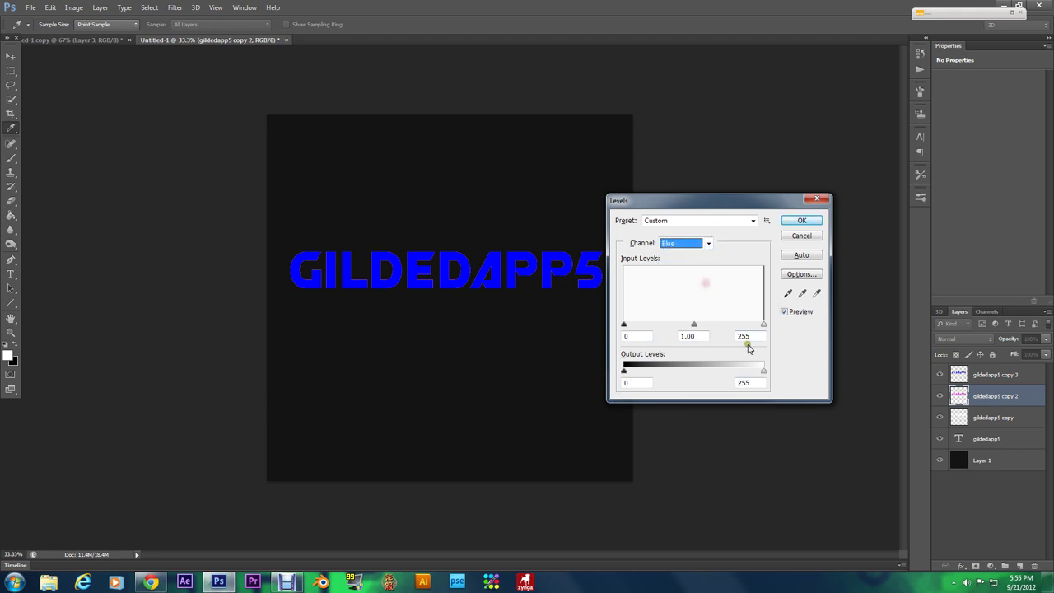
pyautogui.moveTo(764, 372); pyautogui.dragTo(629, 374)
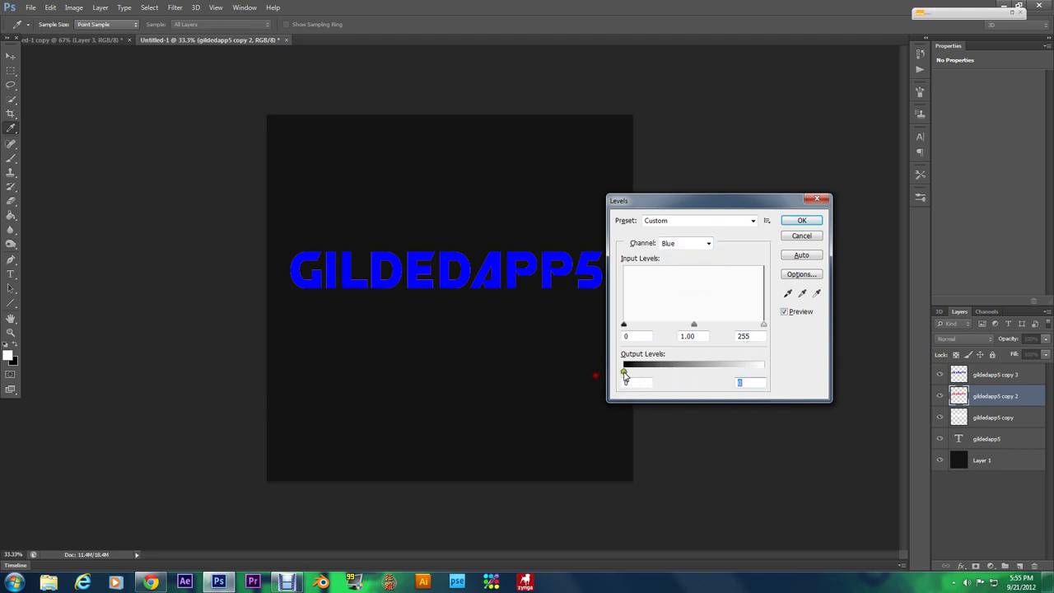
pyautogui.click(801, 220)
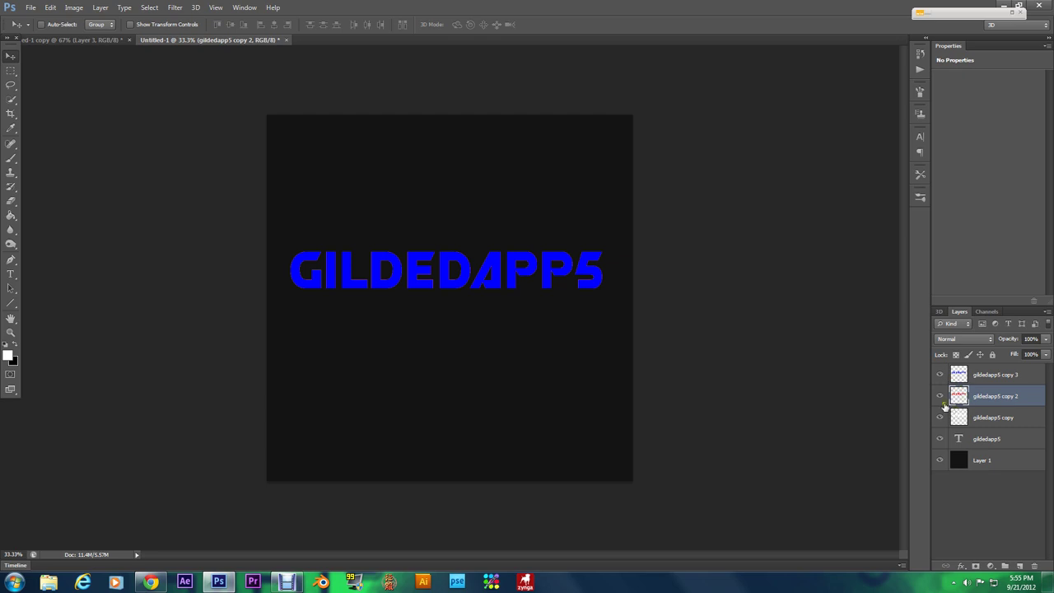
# Hide and reshow the blue copy to check the red layer beneath
pyautogui.click(940, 378)
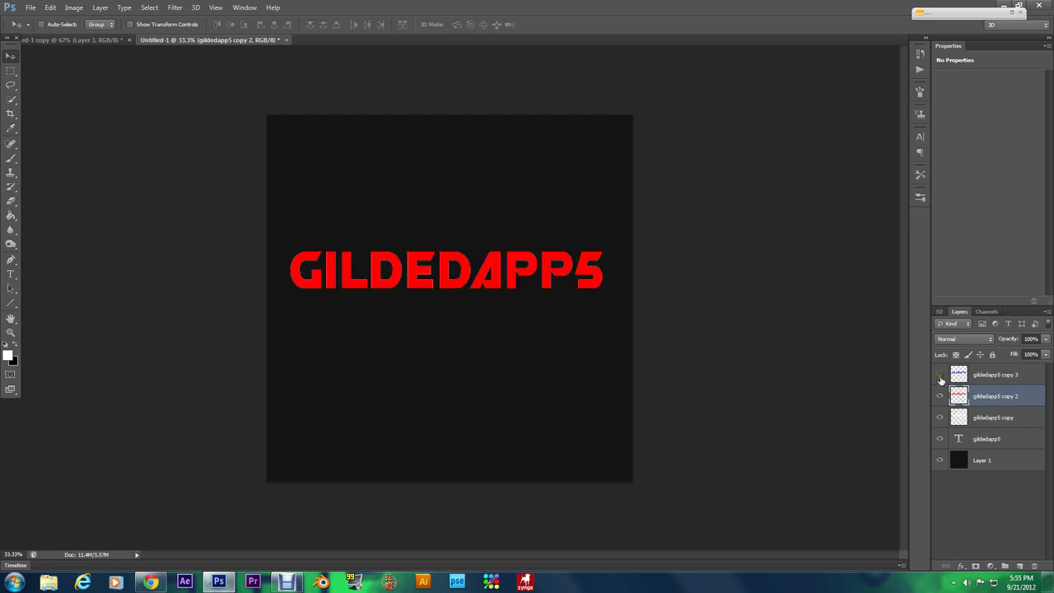
pyautogui.click(940, 378)
pyautogui.click(996, 420)
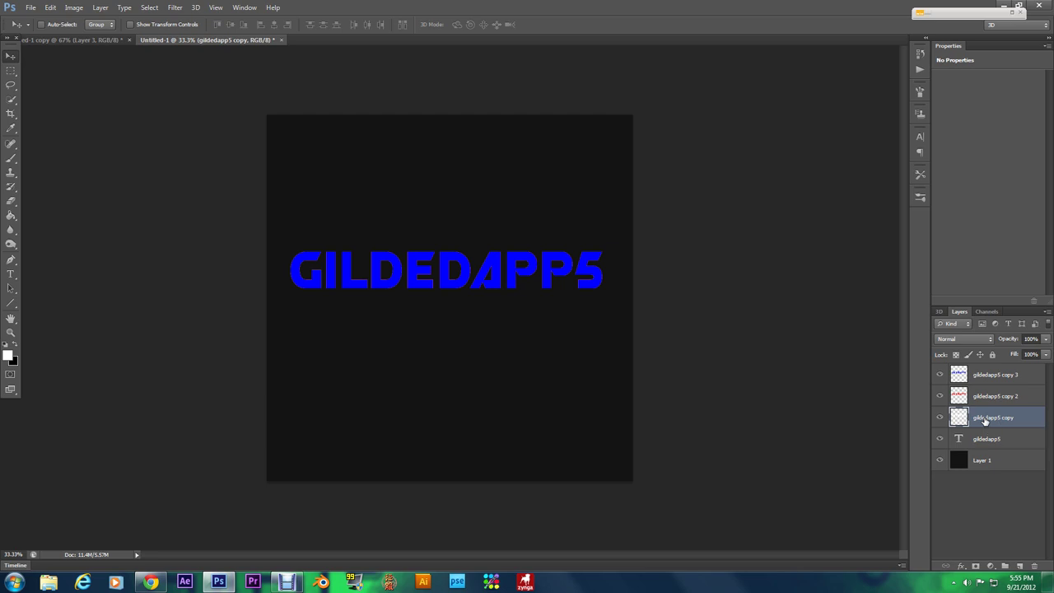
# Set Red and Blue Levels output to 0 on gildedapp5 copy, making it pure green
pyautogui.hotkey('ctrl', 'l')
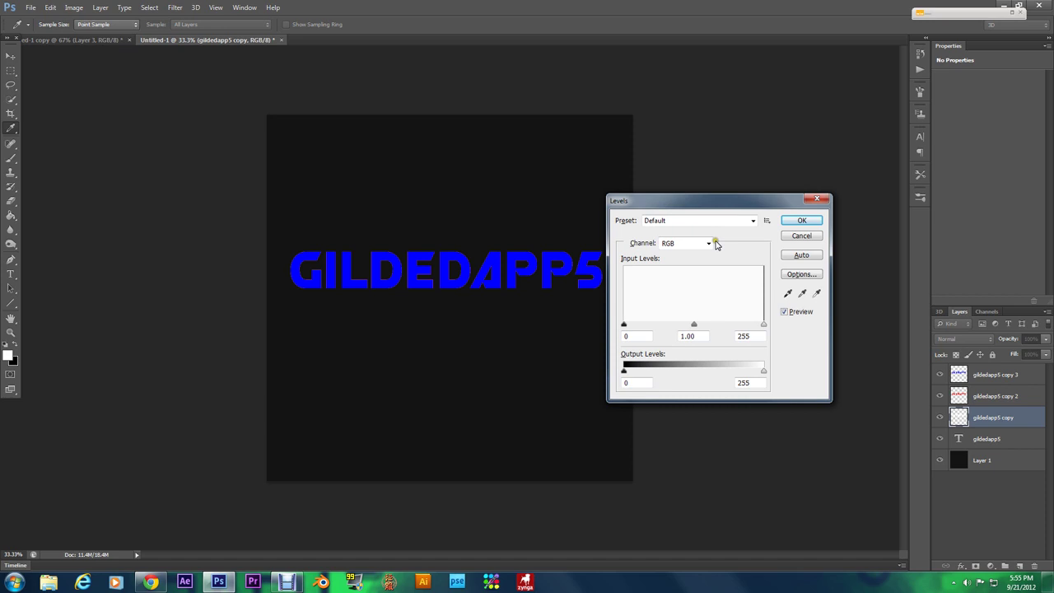
pyautogui.click(713, 244)
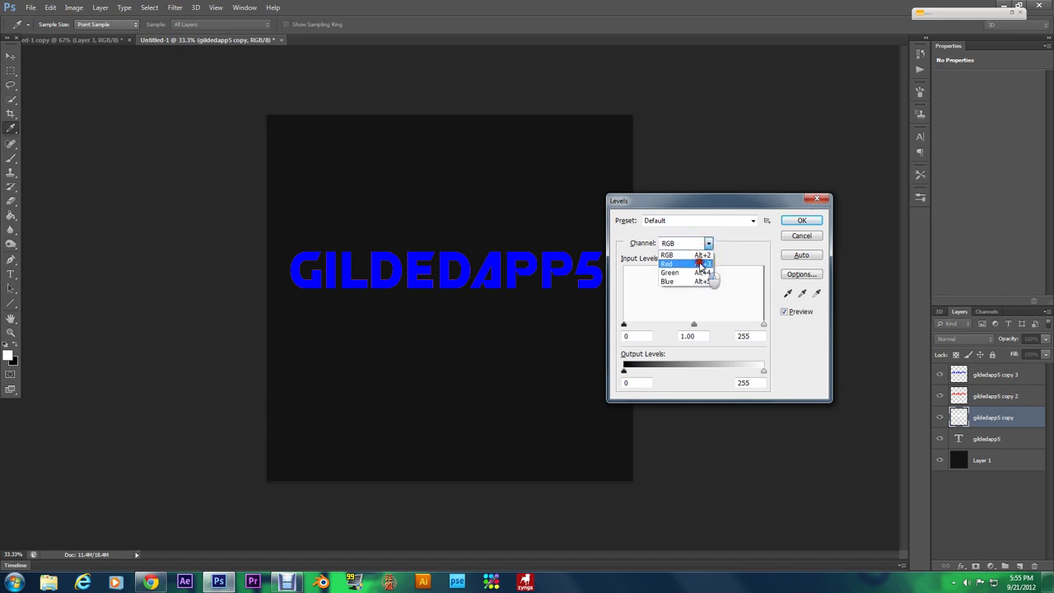
pyautogui.click(701, 264)
pyautogui.moveTo(763, 372); pyautogui.dragTo(618, 379)
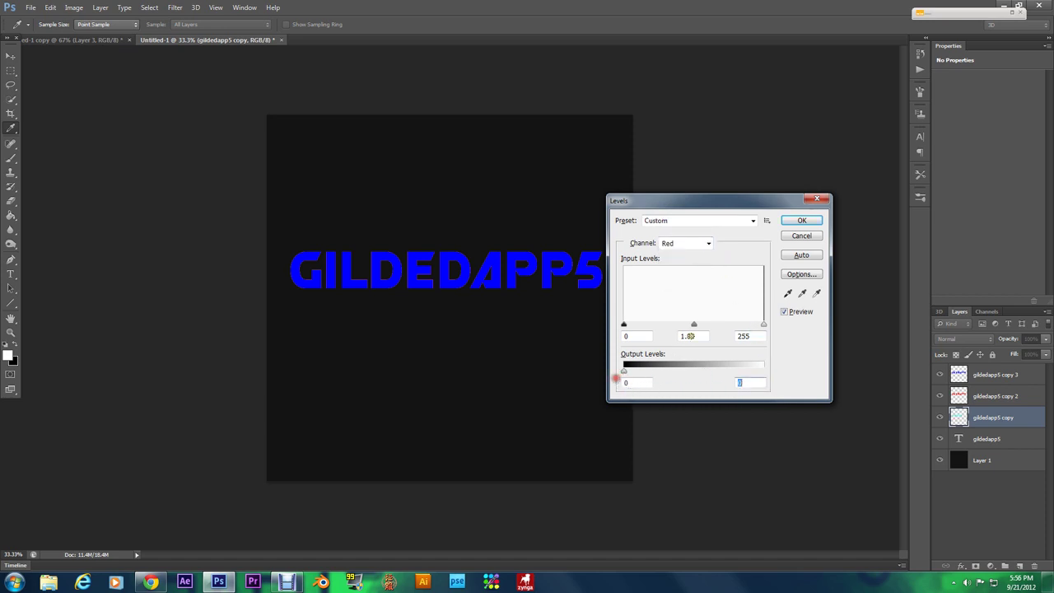
pyautogui.click(708, 243)
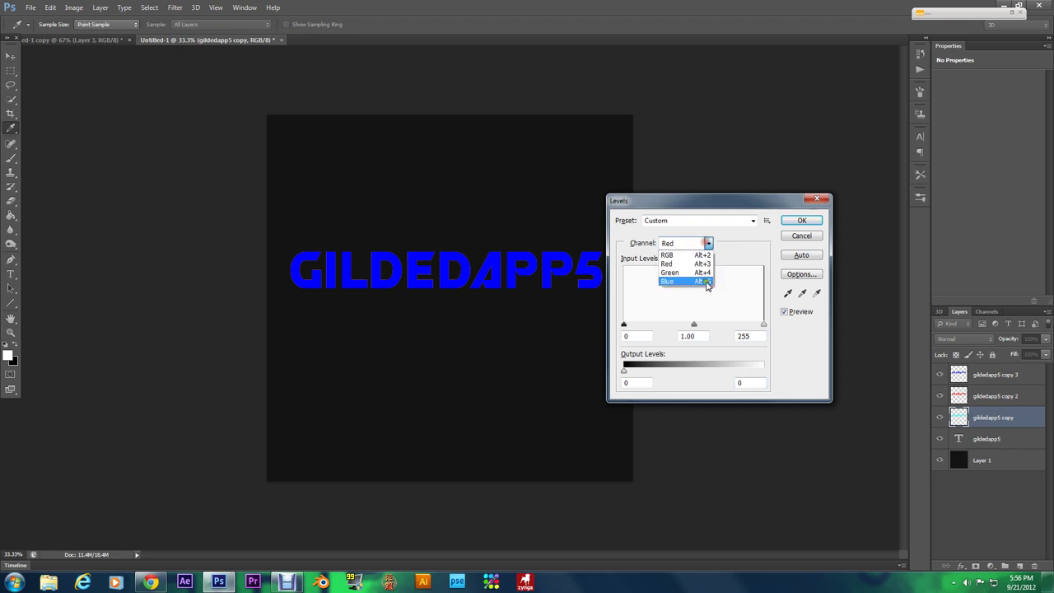
pyautogui.click(706, 282)
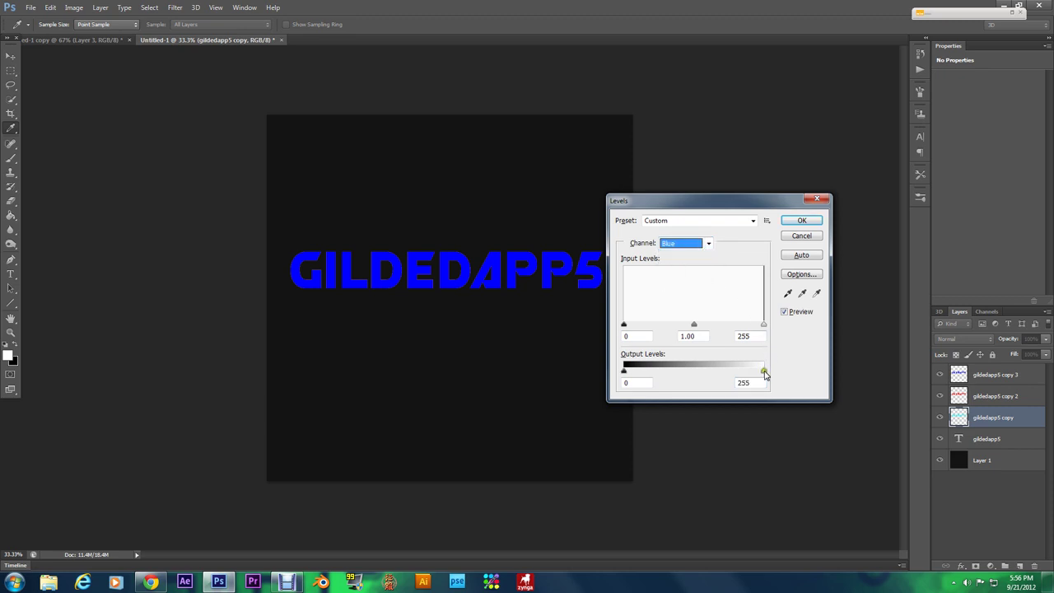
pyautogui.moveTo(763, 372); pyautogui.dragTo(622, 378)
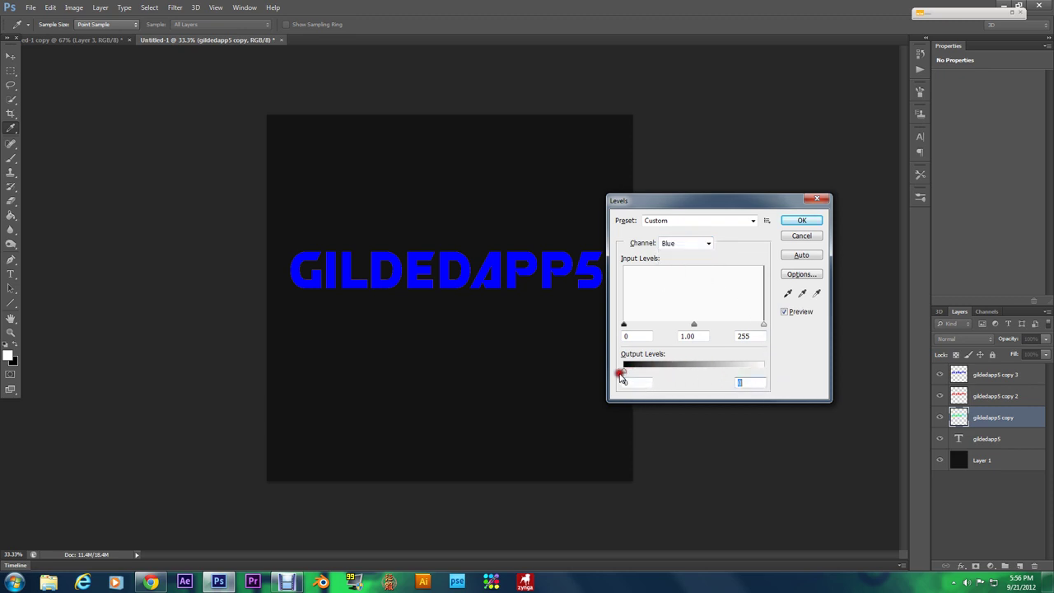
pyautogui.click(801, 220)
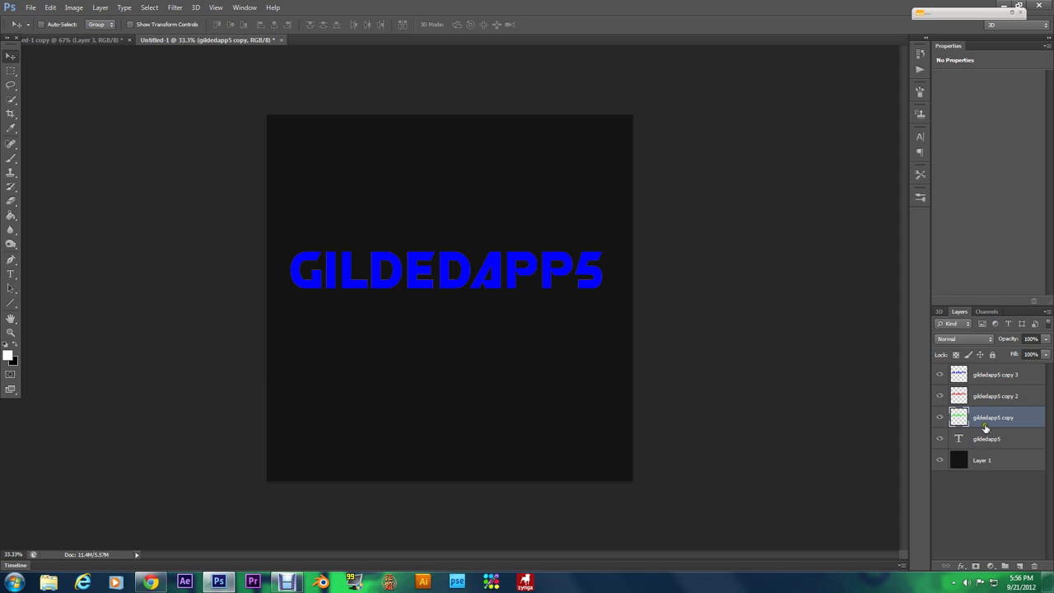
# Hide the blue and red copies to check the green one, then move gildedapp5 to the top
pyautogui.click(940, 396)
pyautogui.click(939, 376)
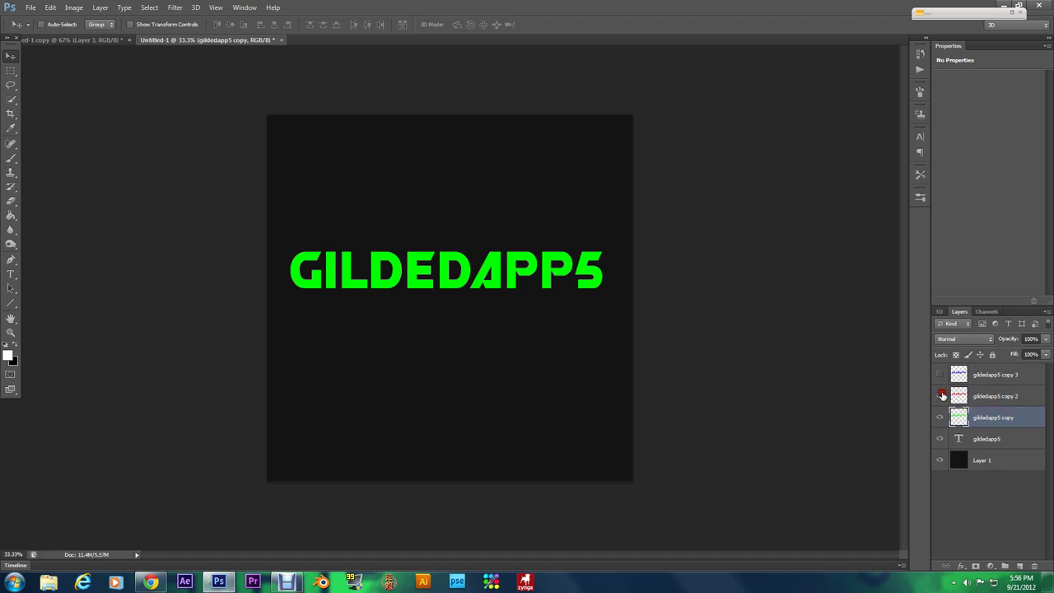
pyautogui.click(940, 396)
pyautogui.click(939, 375)
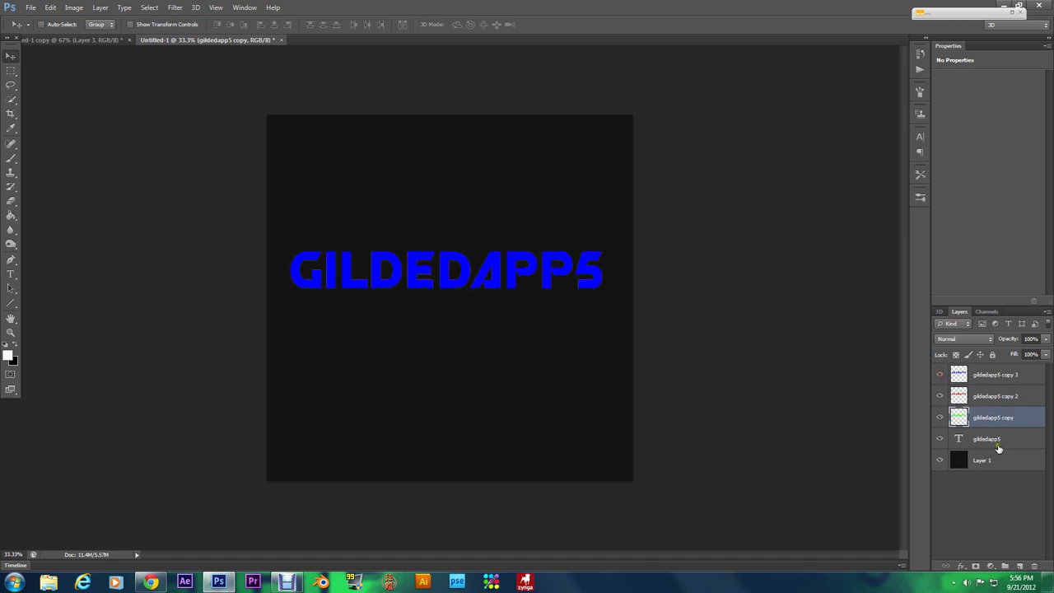
pyautogui.moveTo(998, 445); pyautogui.dragTo(988, 370)
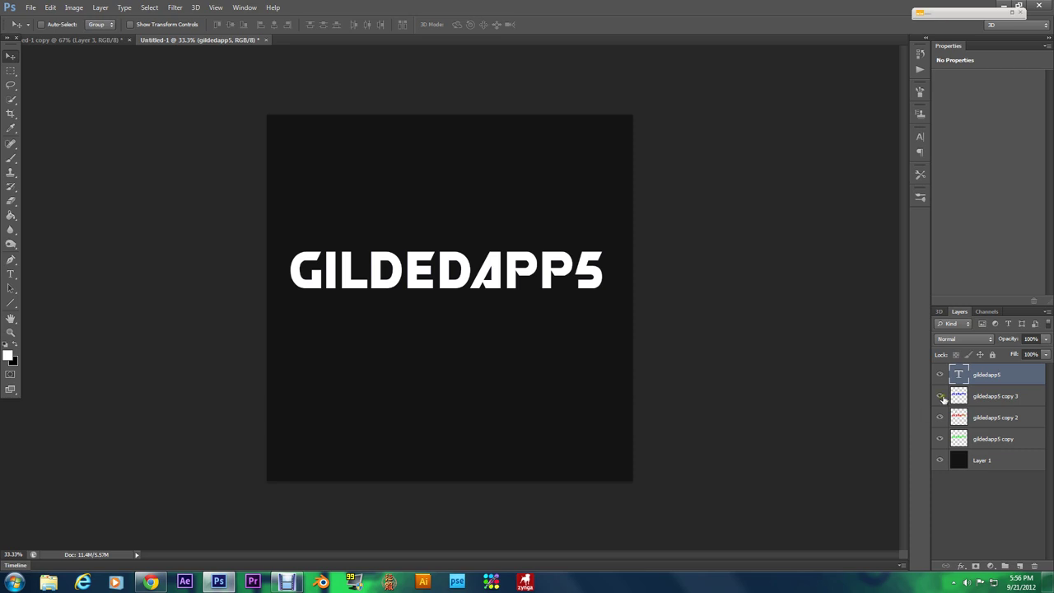
# Select the gildedapp5 copy 3 layer and get ready to set the view magnification
pyautogui.click(978, 400)
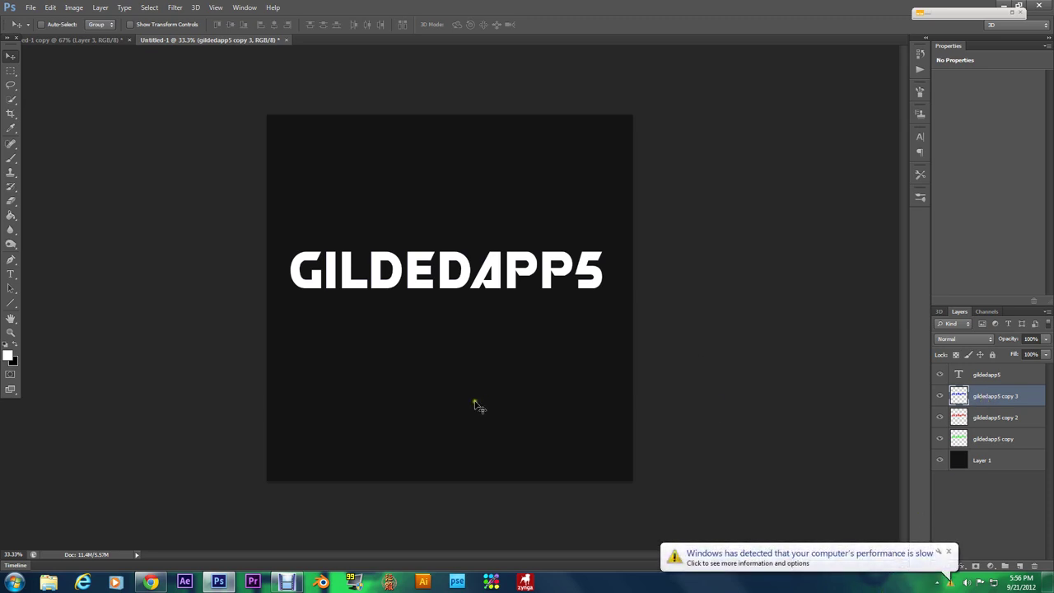
pyautogui.click(17, 555)
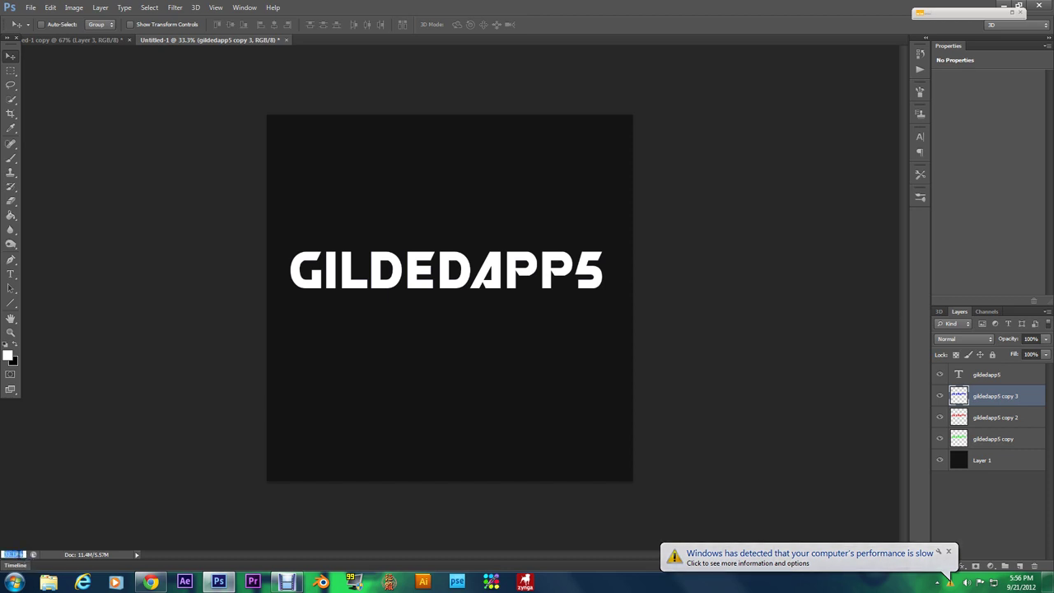
# Zoom to 67% and nudge the gildedapp5 copies so a thin blue fringe shows
pyautogui.write('67')
pyautogui.press('Return')
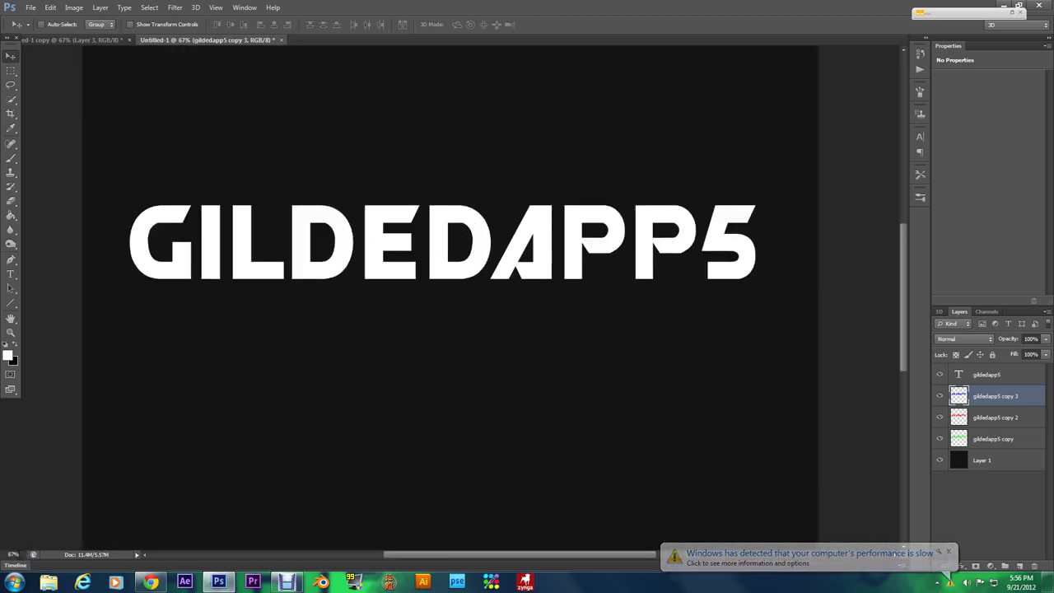
pyautogui.scroll(3, 619, 489)
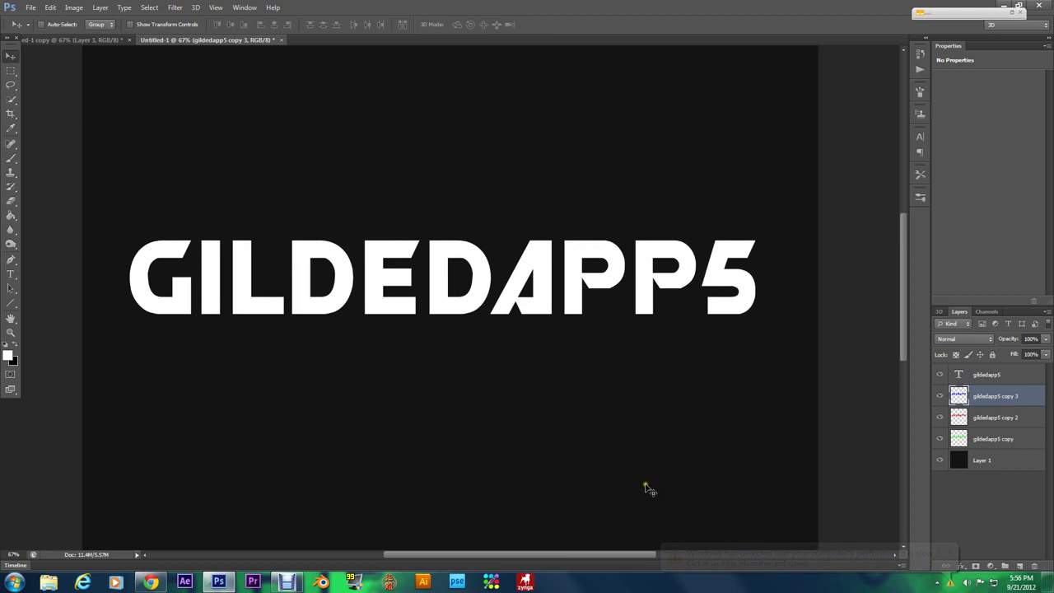
pyautogui.click(996, 401)
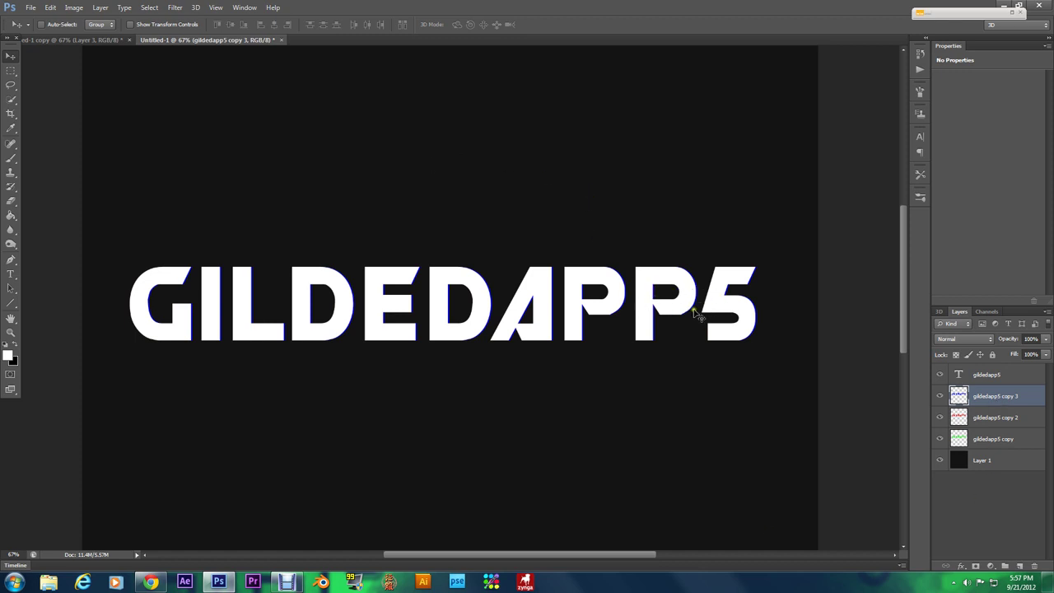
pyautogui.click(987, 419)
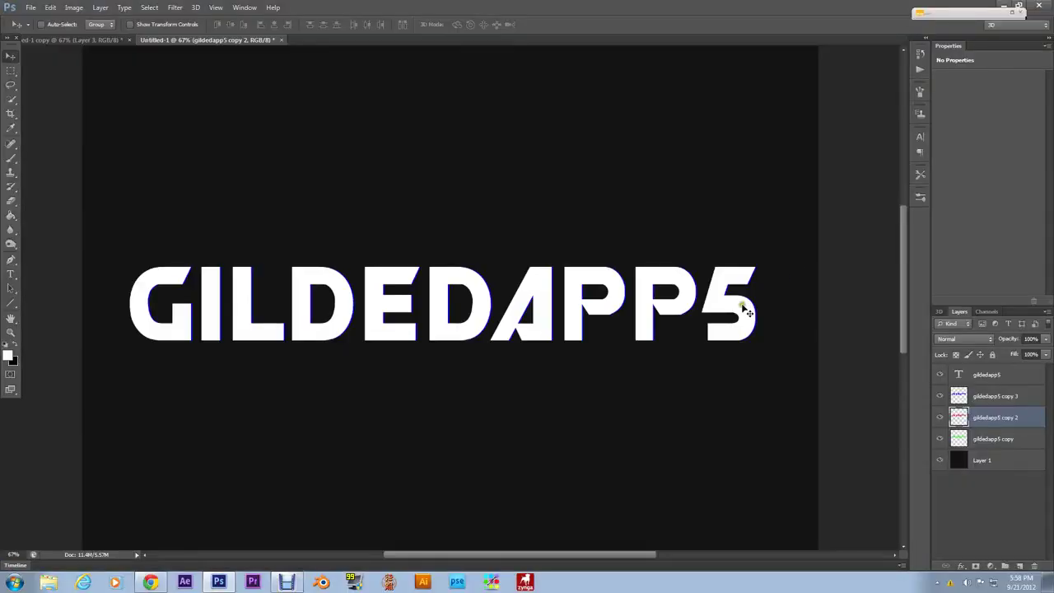
pyautogui.click(981, 396)
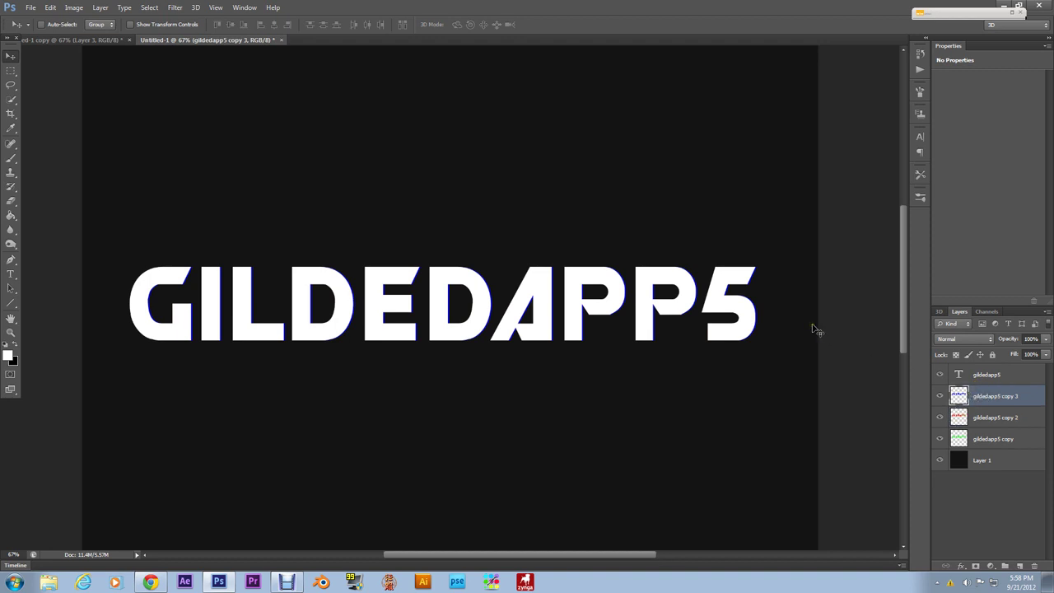
# Offset the red copy 2 one pixel right and two up, and the green copy two pixels left
pyautogui.click(989, 422)
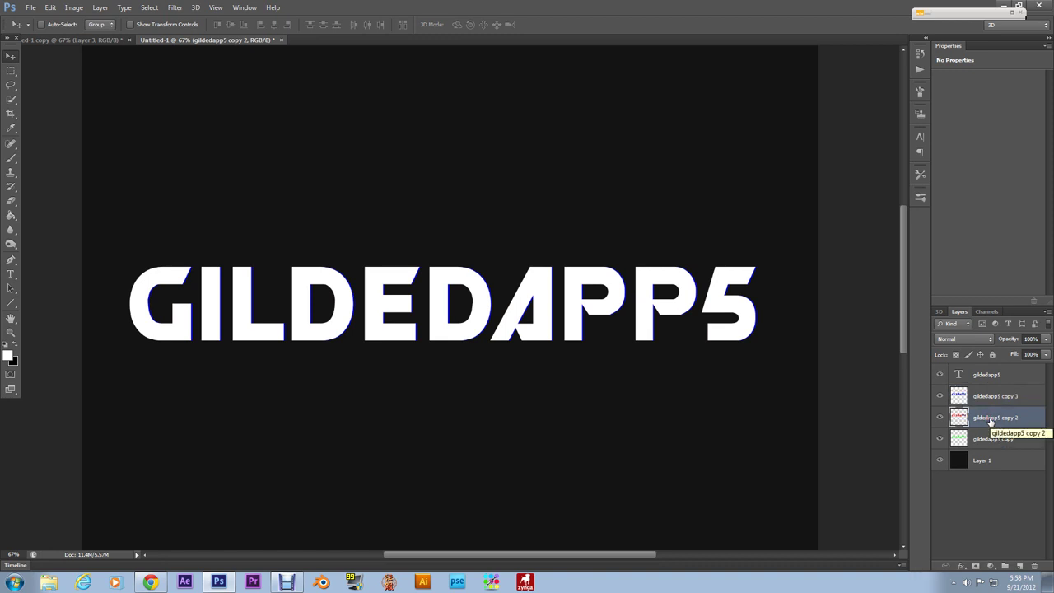
pyautogui.press('Right')
pyautogui.press('Up')
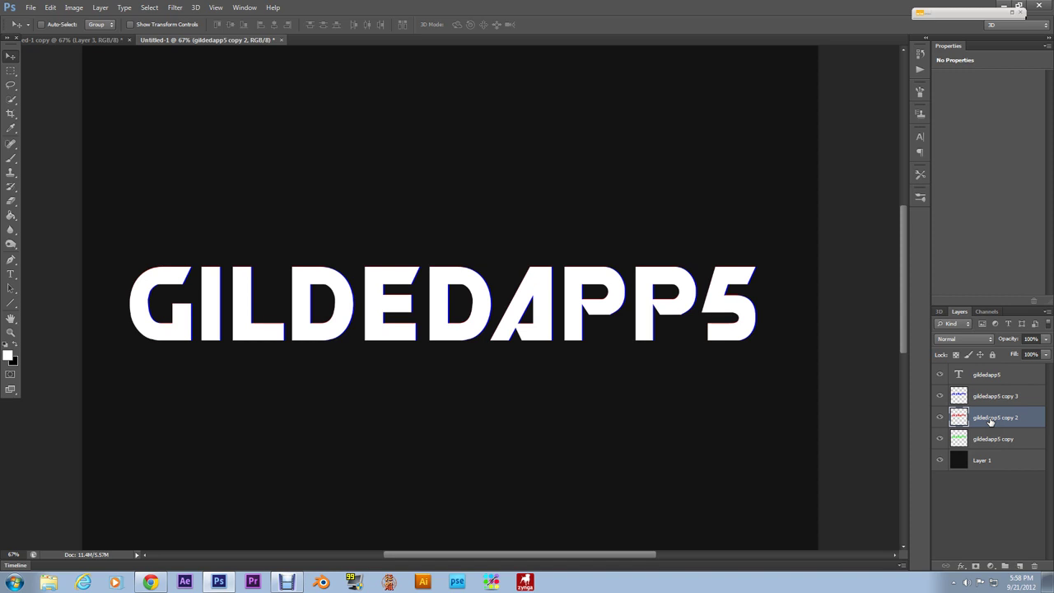
pyautogui.press('Up')
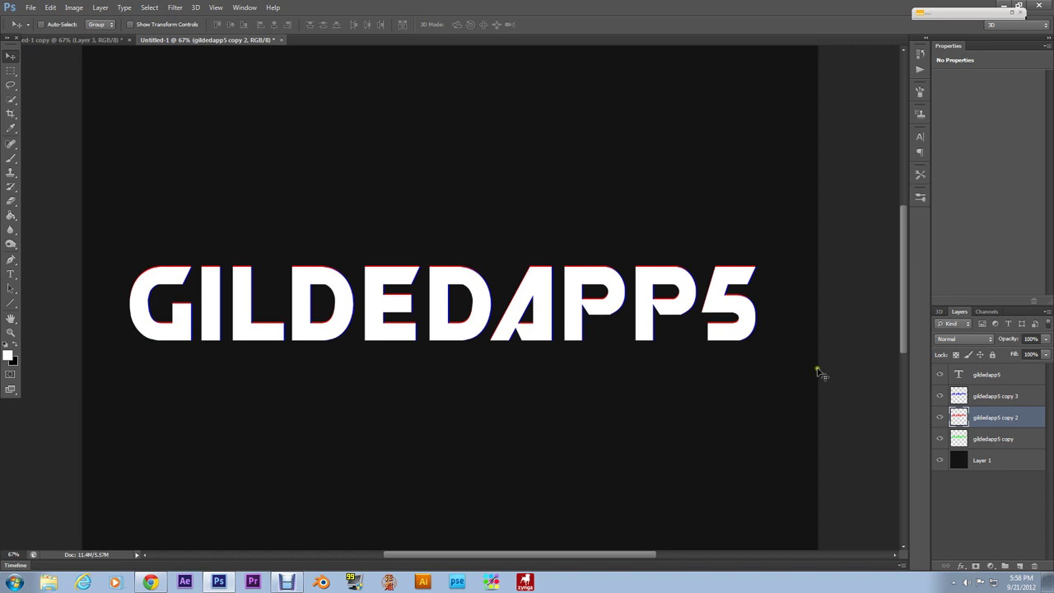
pyautogui.click(976, 438)
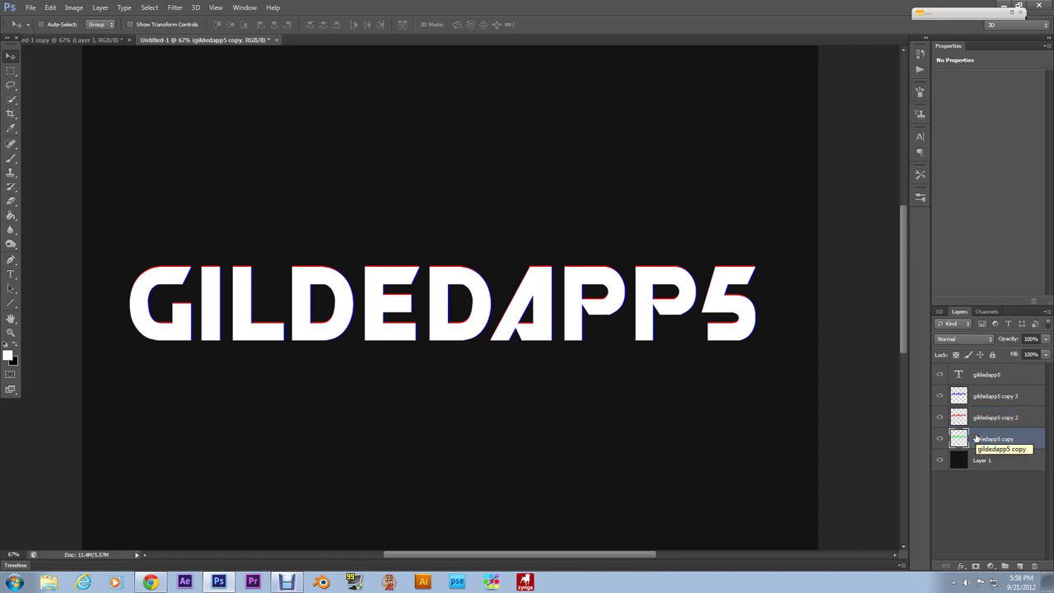
pyautogui.press('Left')
pyautogui.press('Left')
pyautogui.press('Left')
pyautogui.press('Left')
pyautogui.press('Left')
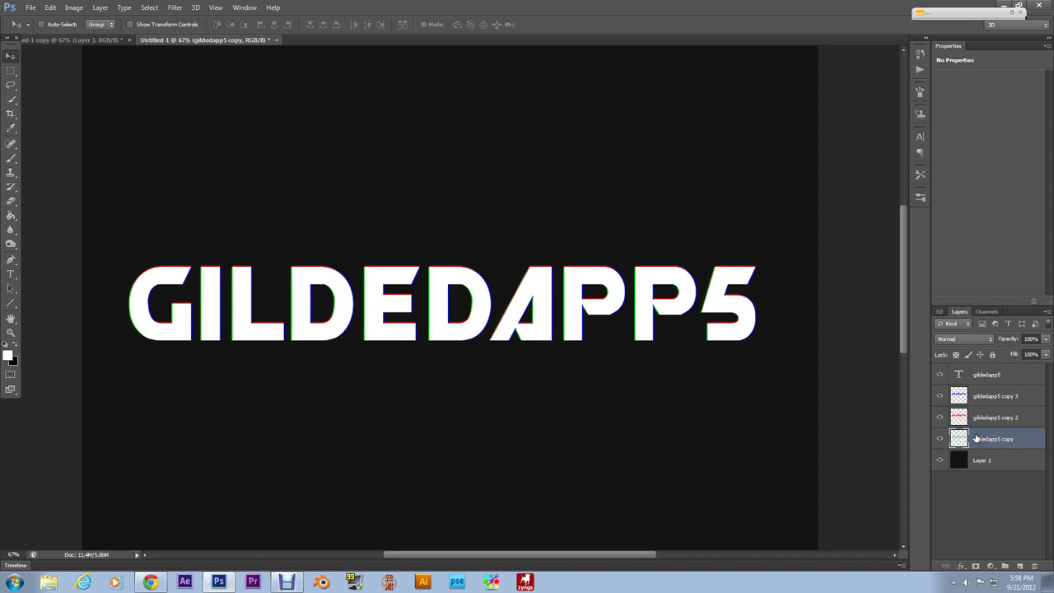
pyautogui.press('Left')
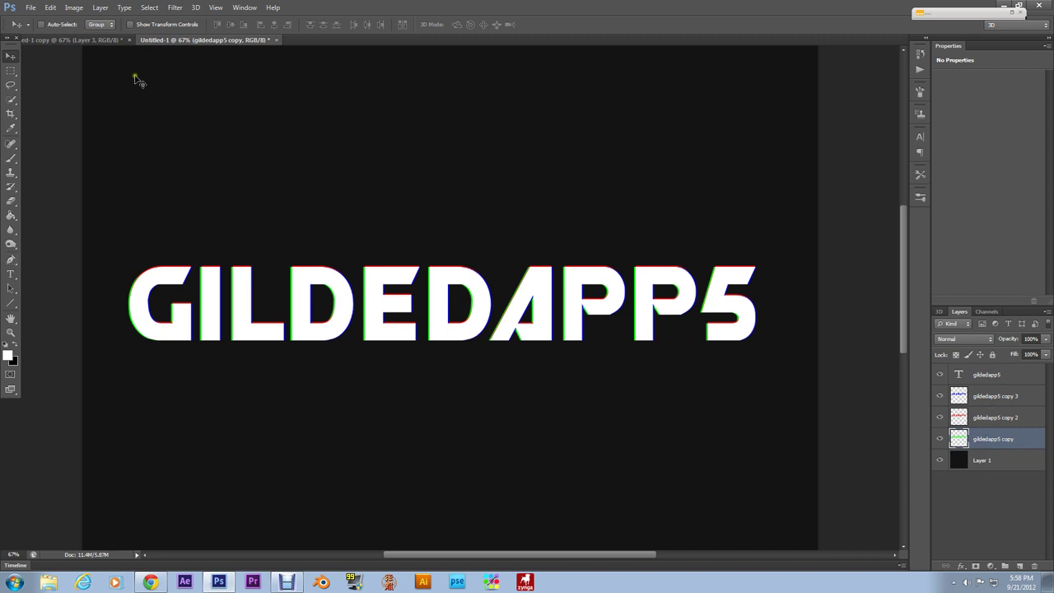
# Apply a Gaussian Blur to the green gildedapp5 copy layer
pyautogui.click(175, 10)
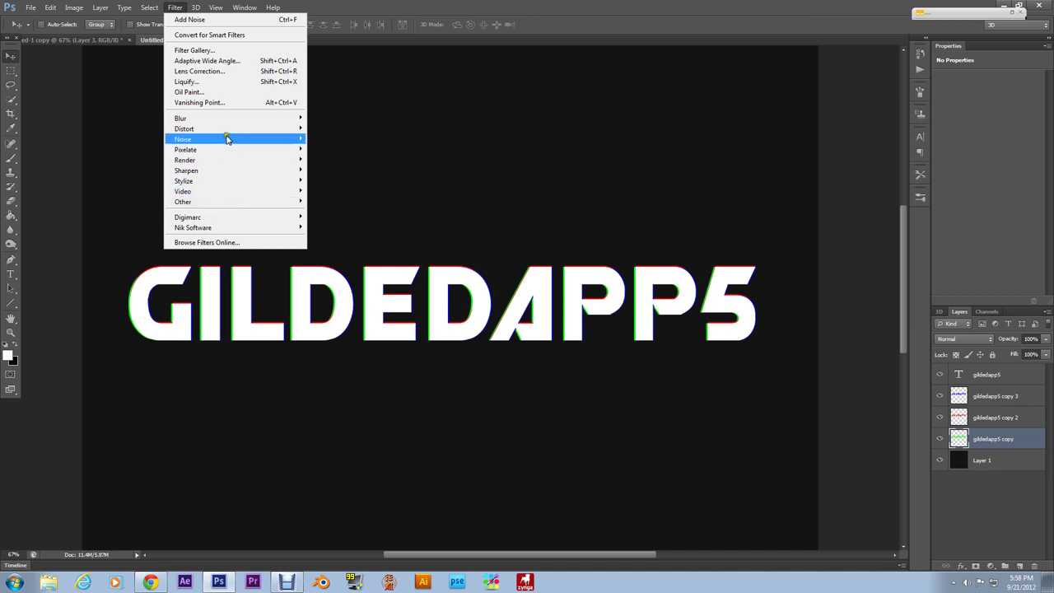
pyautogui.moveTo(223, 118)
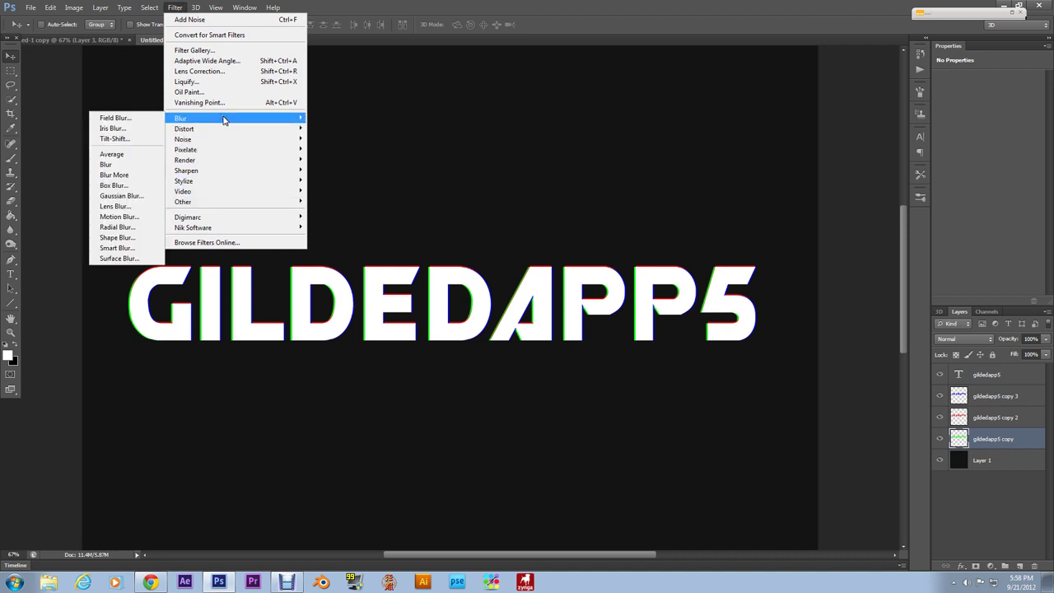
pyautogui.click(111, 197)
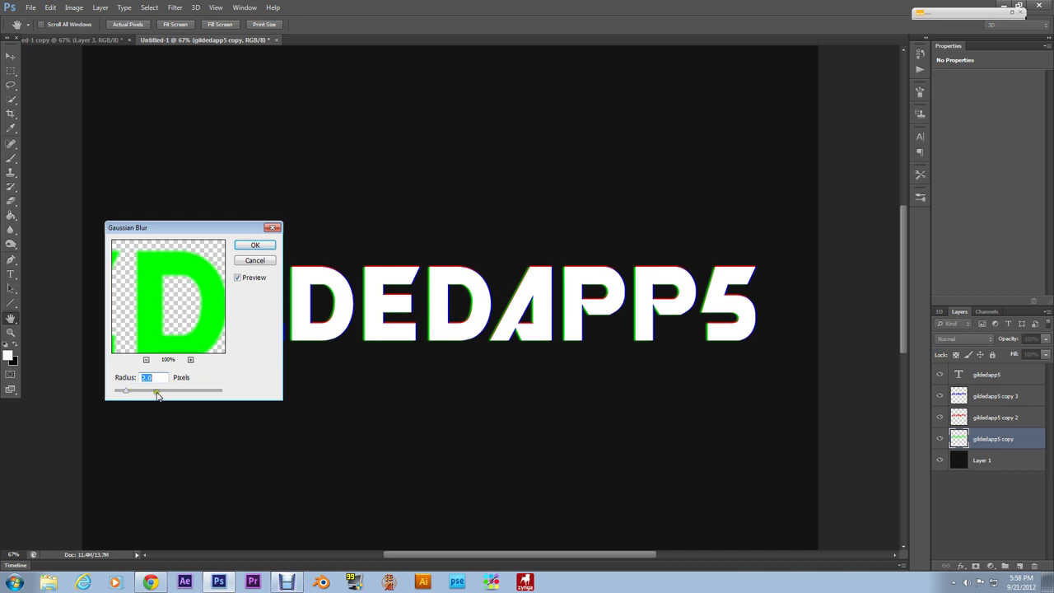
pyautogui.click(247, 246)
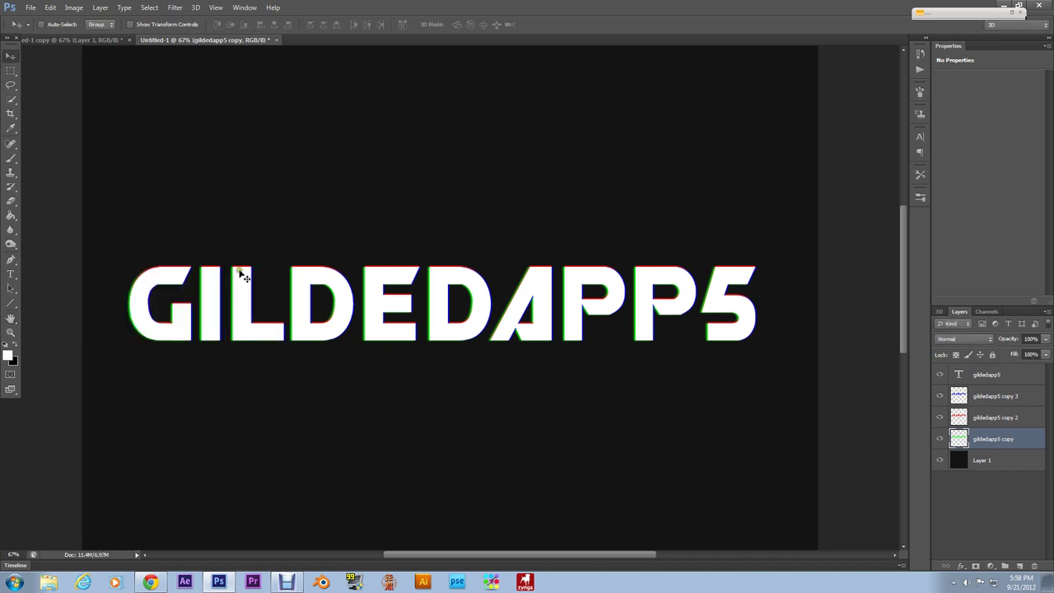
# Reapply the same Gaussian Blur to gildedapp5 copy 2 and copy 3
pyautogui.click(1005, 417)
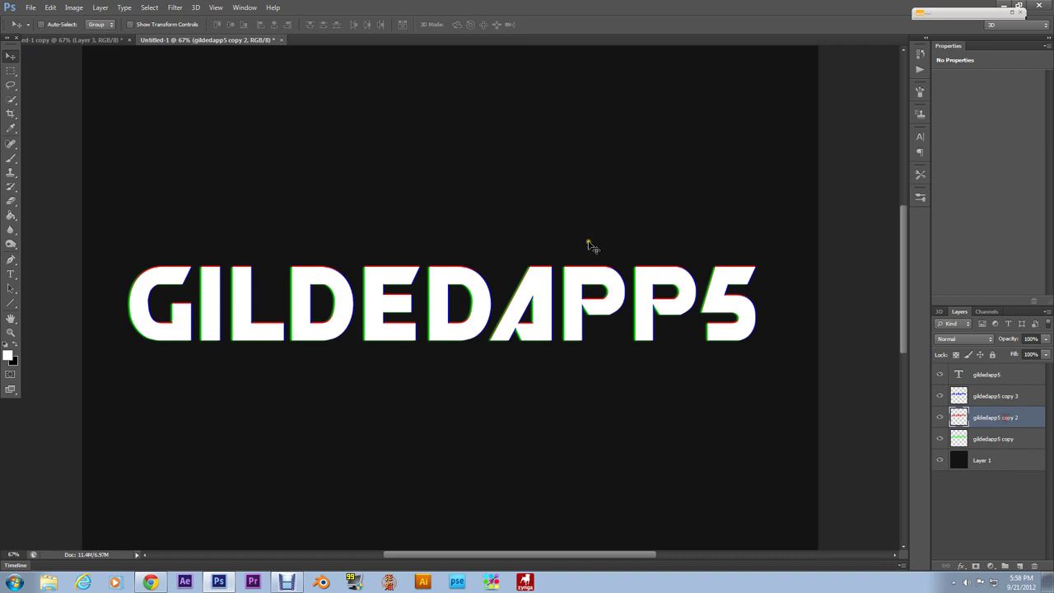
pyautogui.click(176, 8)
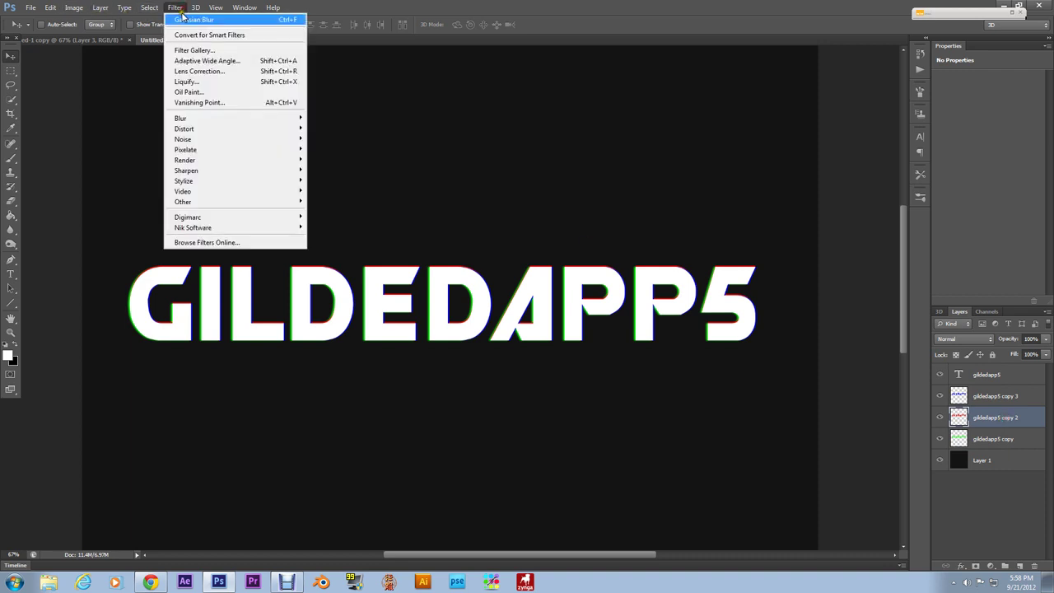
pyautogui.click(190, 23)
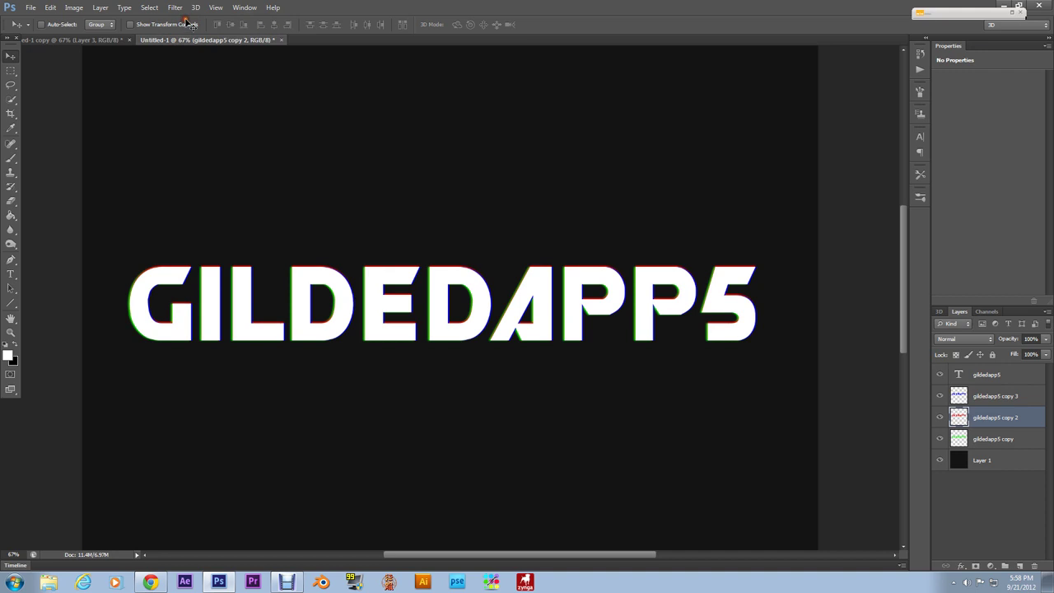
pyautogui.click(998, 395)
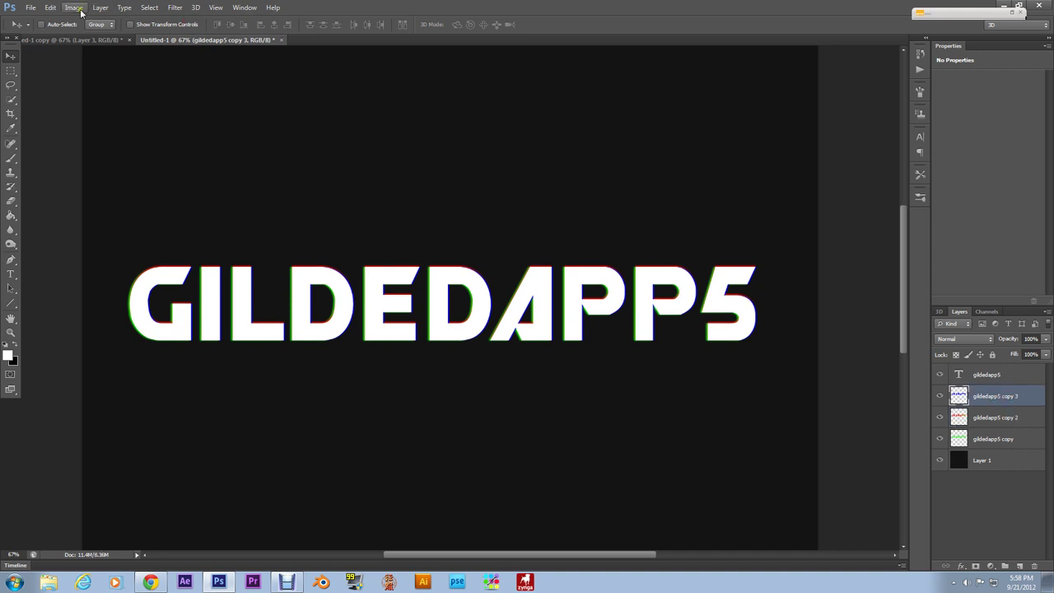
pyautogui.click(165, 9)
pyautogui.click(171, 10)
# Select all three coloured gildedapp5 copy layers and set their blend mode to Exclusion
pyautogui.keyDown('shift'); pyautogui.click(1022, 443); pyautogui.keyUp('shift')
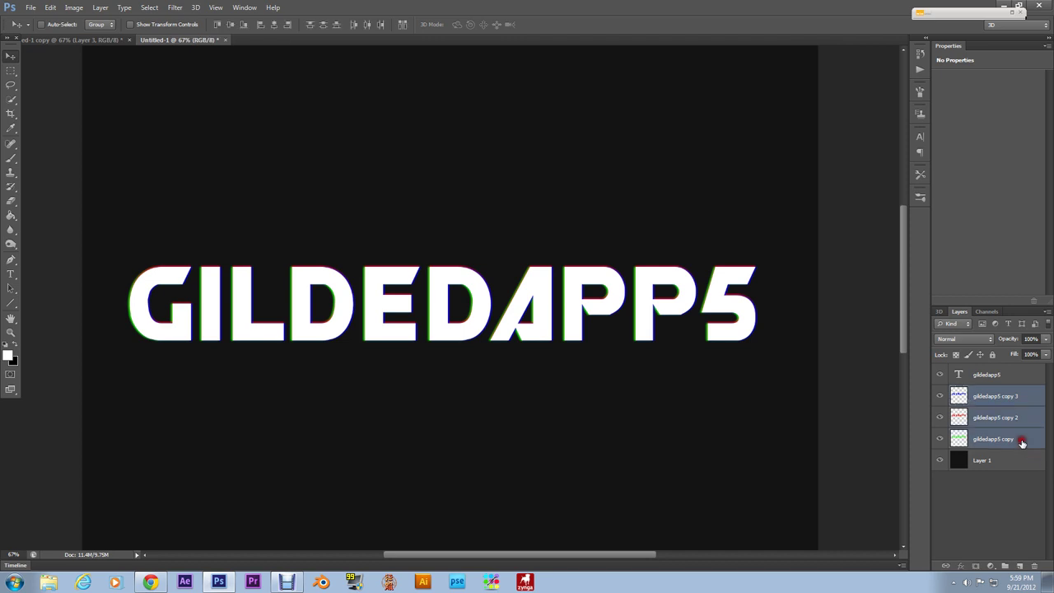
pyautogui.click(966, 343)
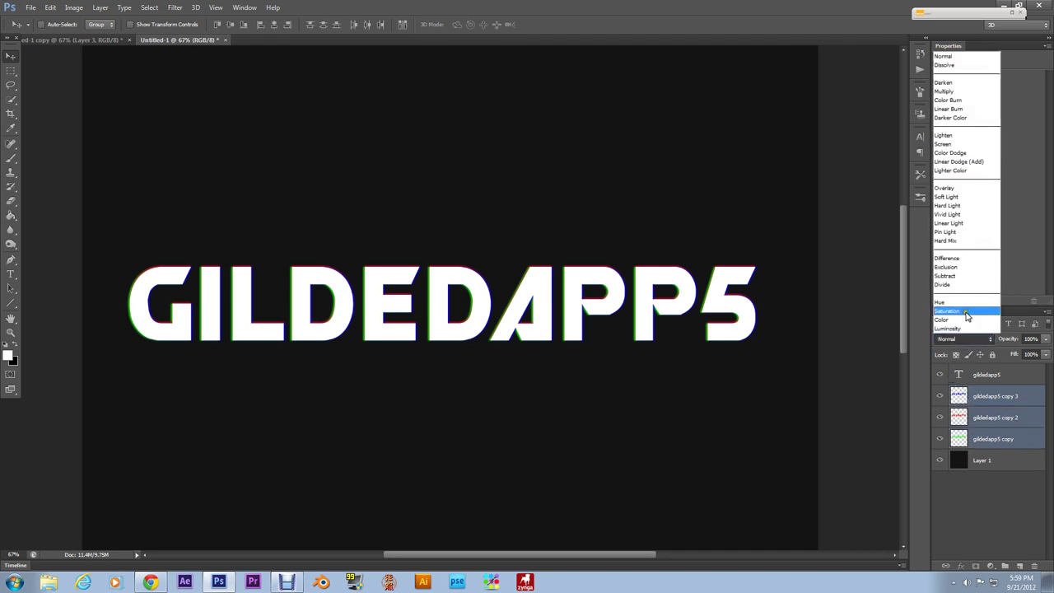
pyautogui.click(979, 267)
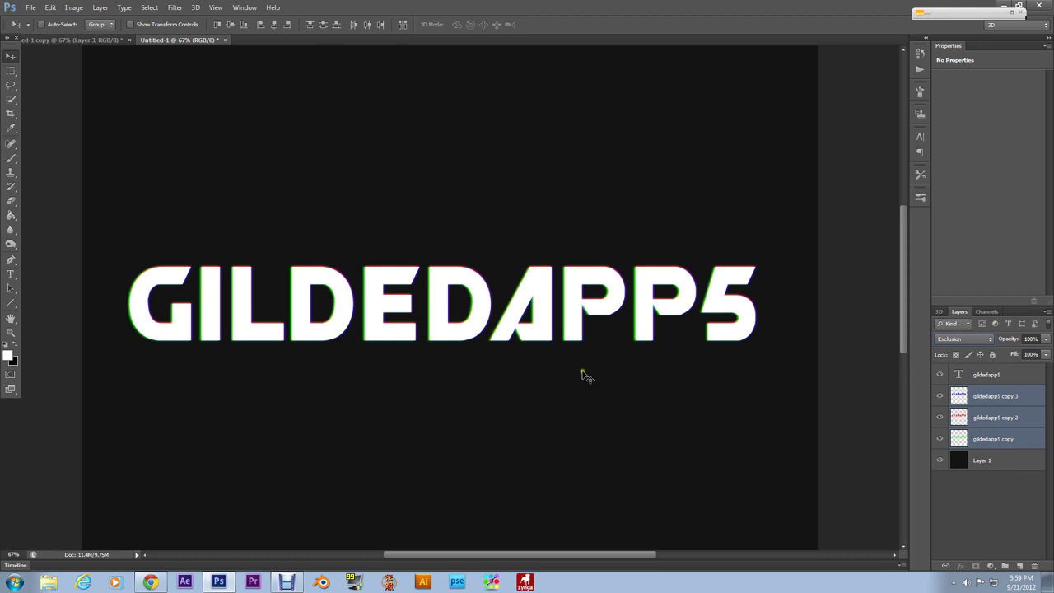
pyautogui.click(994, 378)
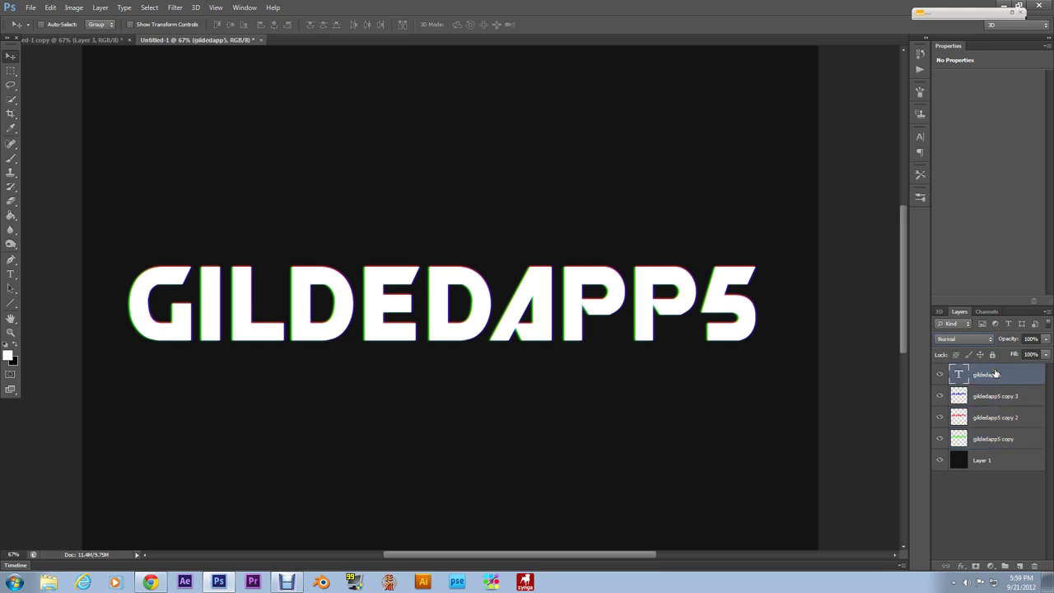
# Set the gildedapp5 text layer to Overlay and switch copy 2 to Difference blending
pyautogui.click(982, 340)
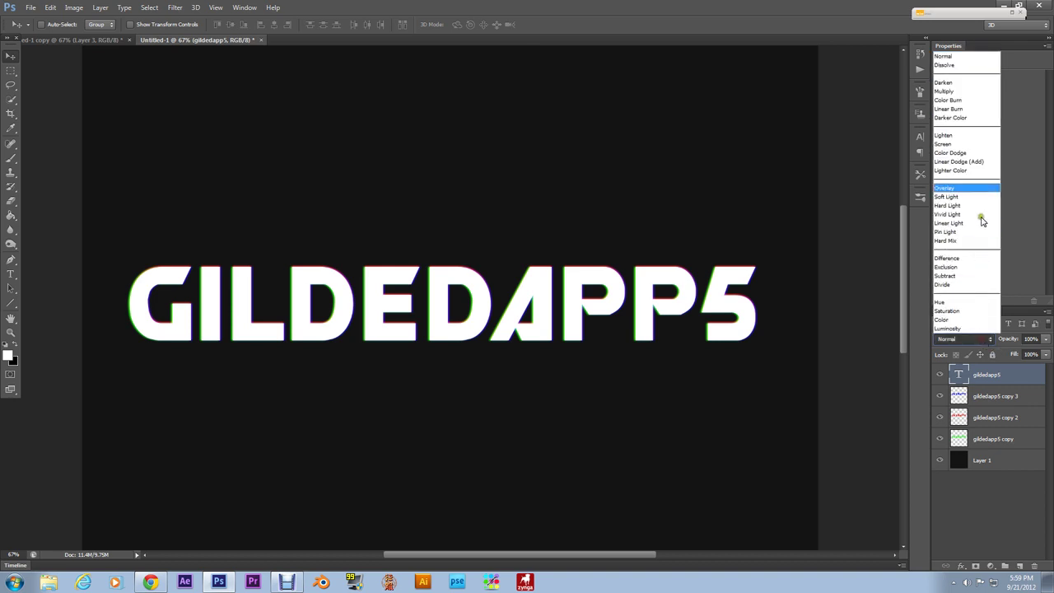
pyautogui.click(975, 188)
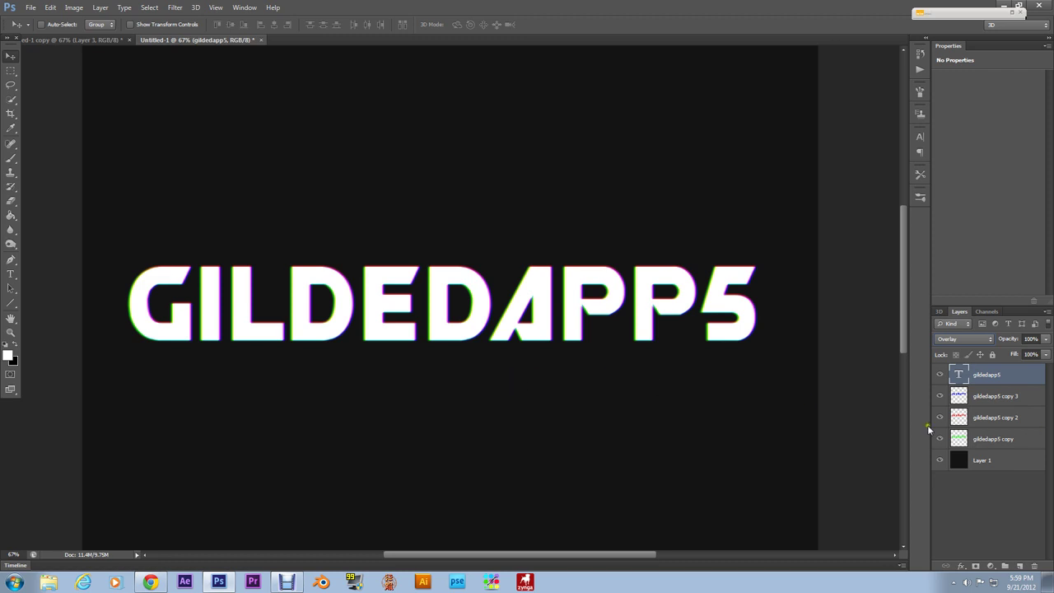
pyautogui.click(990, 419)
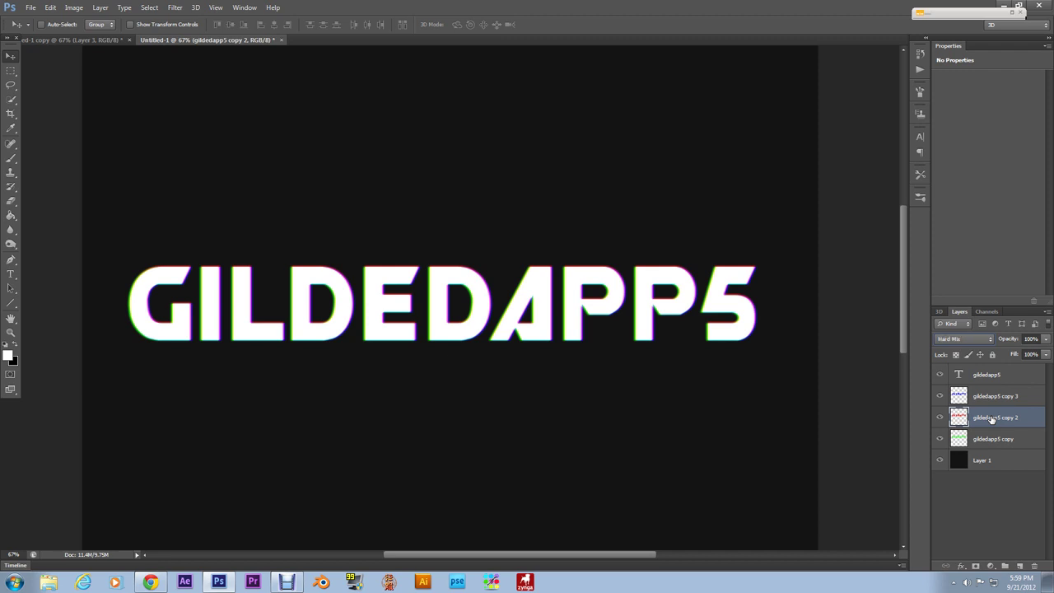
pyautogui.hotkey('shift', '+')
# Cycle the copy layers through Subtract and Linear Light, settling on Hard Light
pyautogui.click(995, 438)
pyautogui.click(1002, 399)
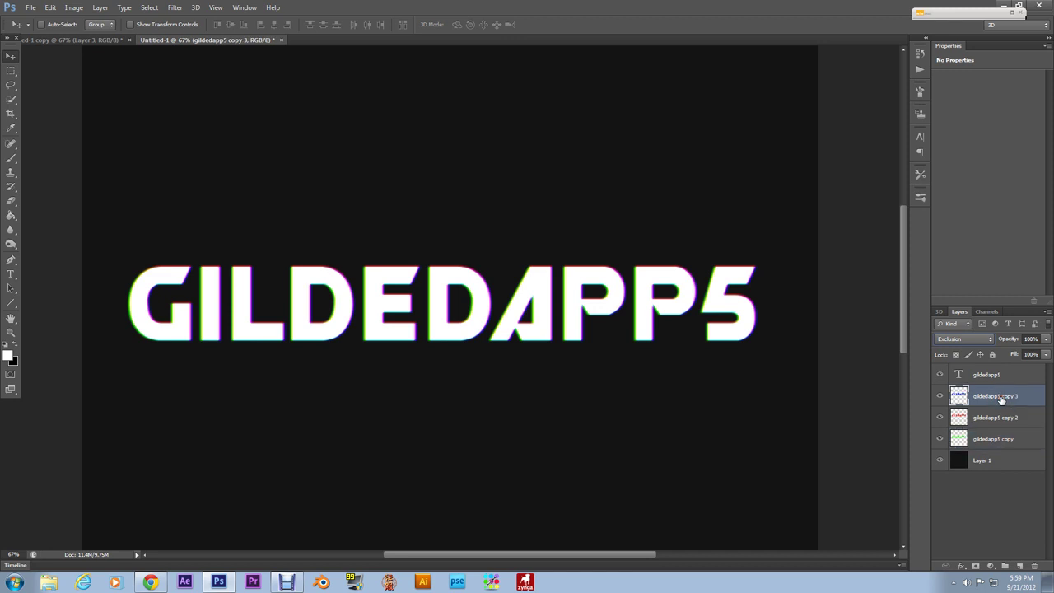
pyautogui.hotkey('shift', '+')
pyautogui.hotkey('shift', '-')
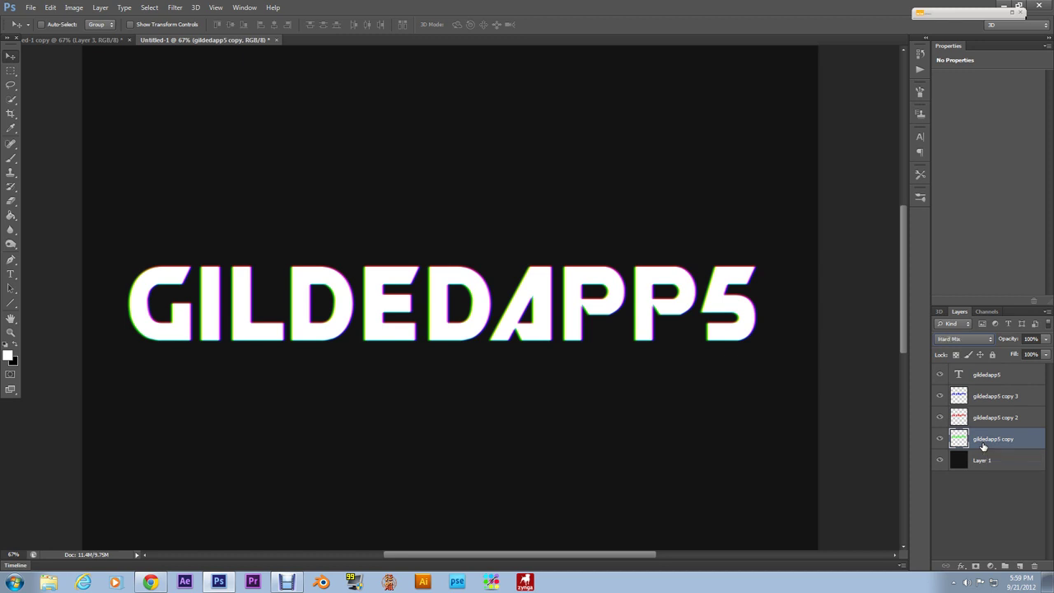
pyautogui.hotkey('shift', '-')
pyautogui.hotkey('shift', '-')
pyautogui.hotkey('shift', '+')
# Try Dissolve blending on the gildedapp5 text layer
pyautogui.doubleClick(1029, 376)
pyautogui.click(309, 241)
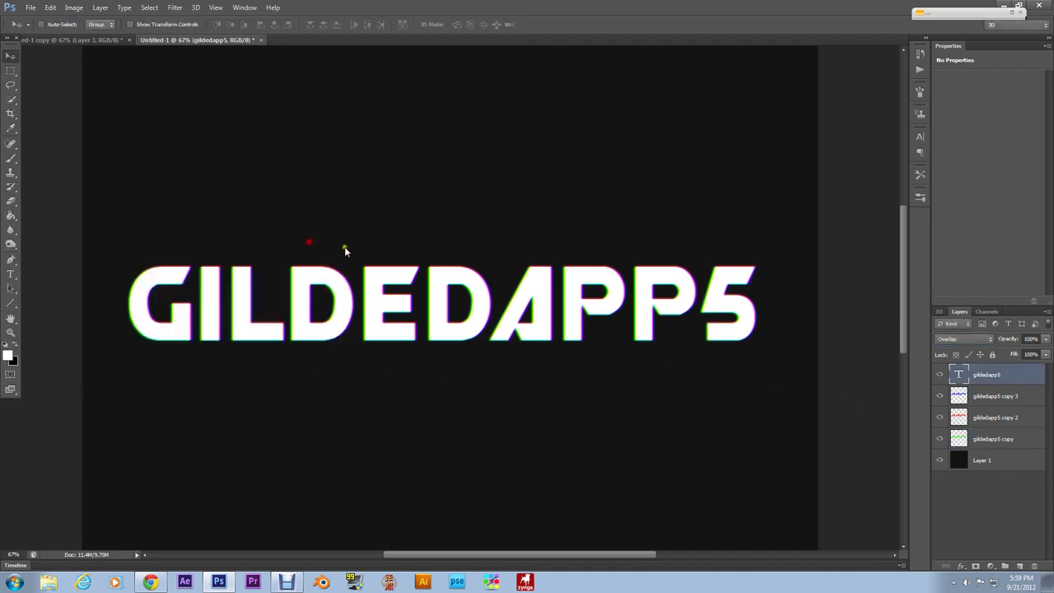
pyautogui.click(980, 341)
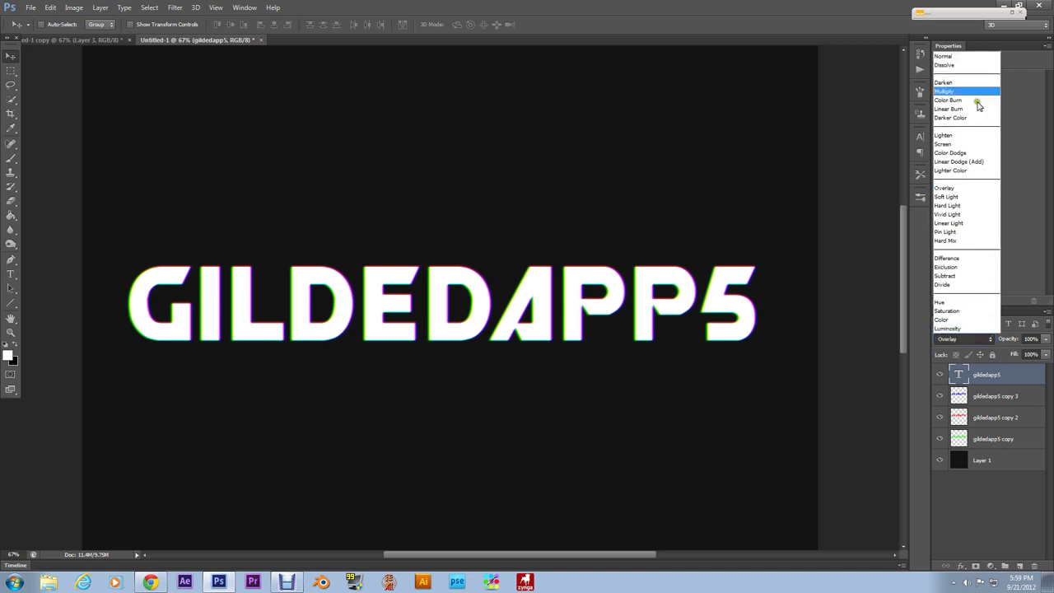
pyautogui.click(979, 64)
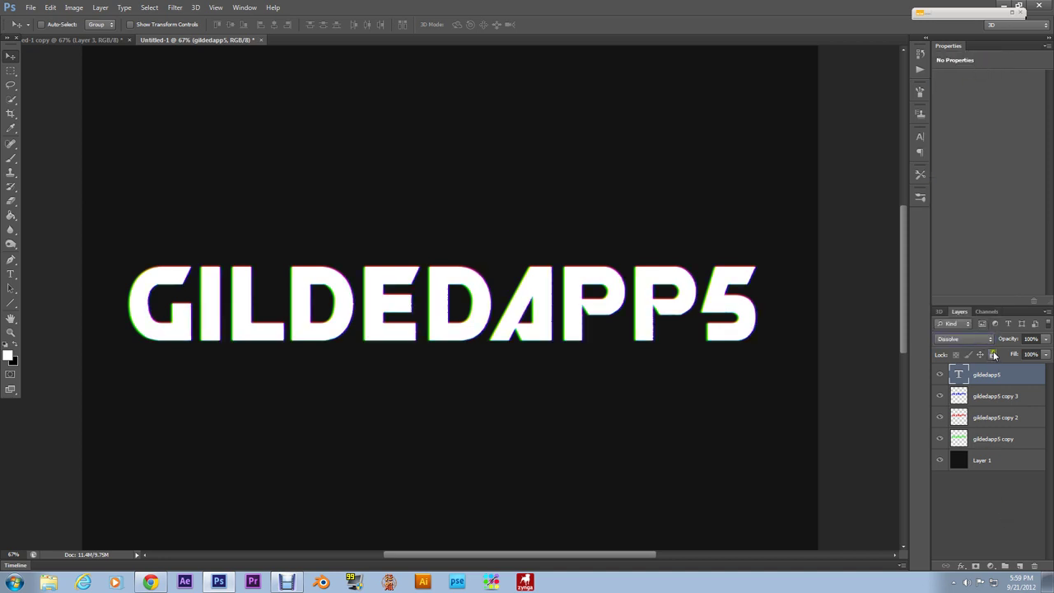
pyautogui.click(988, 340)
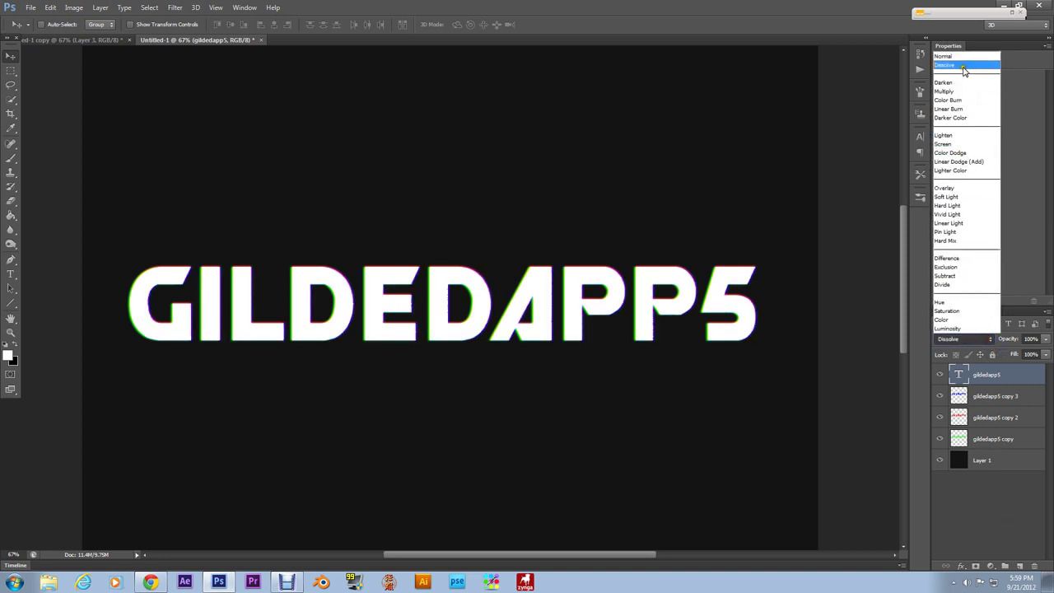
pyautogui.click(964, 66)
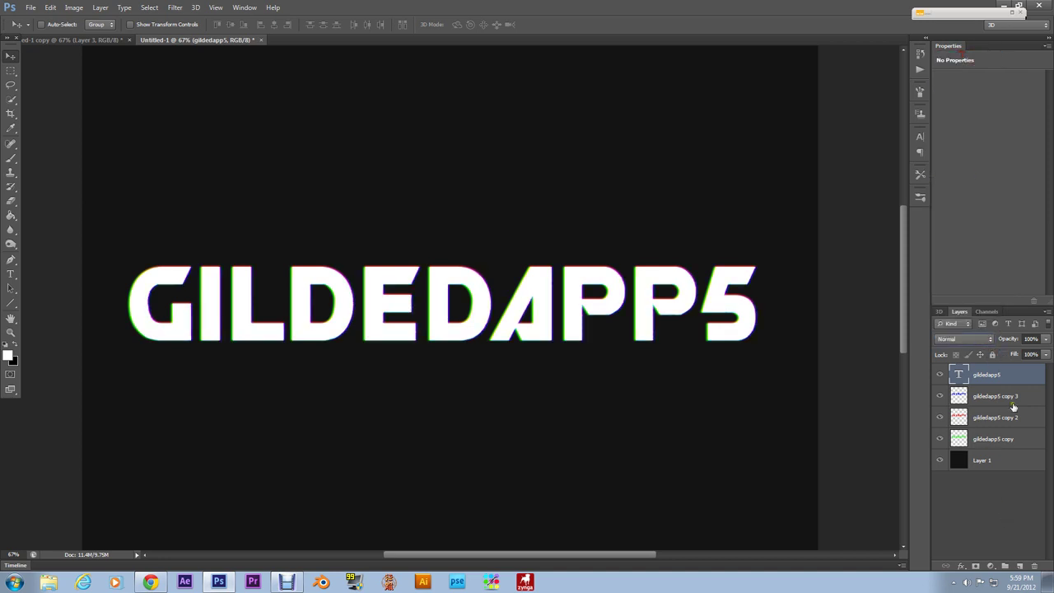
# Rasterize the gildedapp5 text layer and set its blend mode to Overlay
pyautogui.rightClick(1005, 368)
pyautogui.click(952, 232)
pyautogui.click(984, 339)
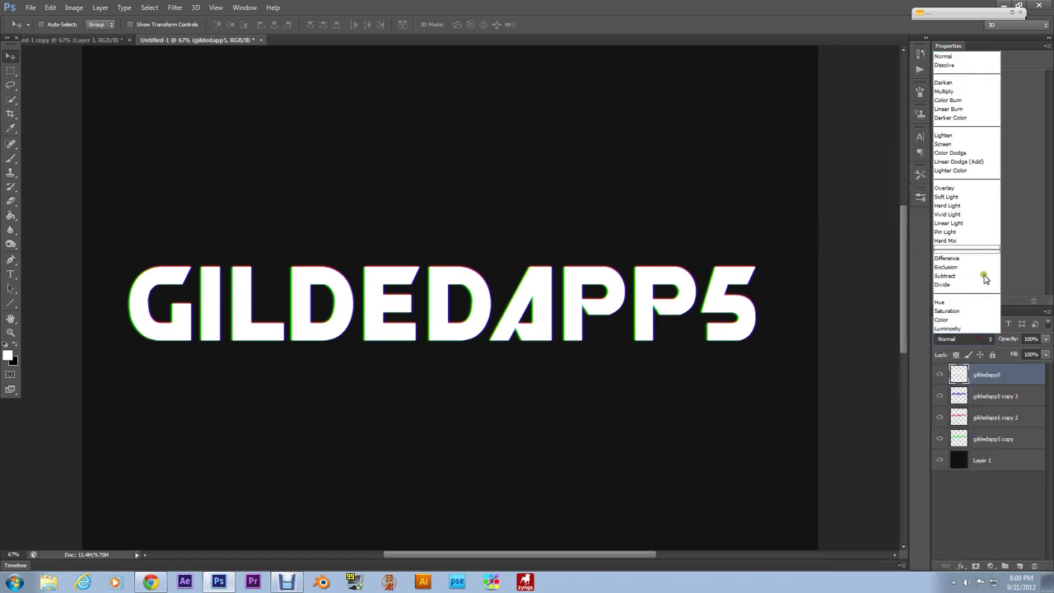
pyautogui.click(985, 188)
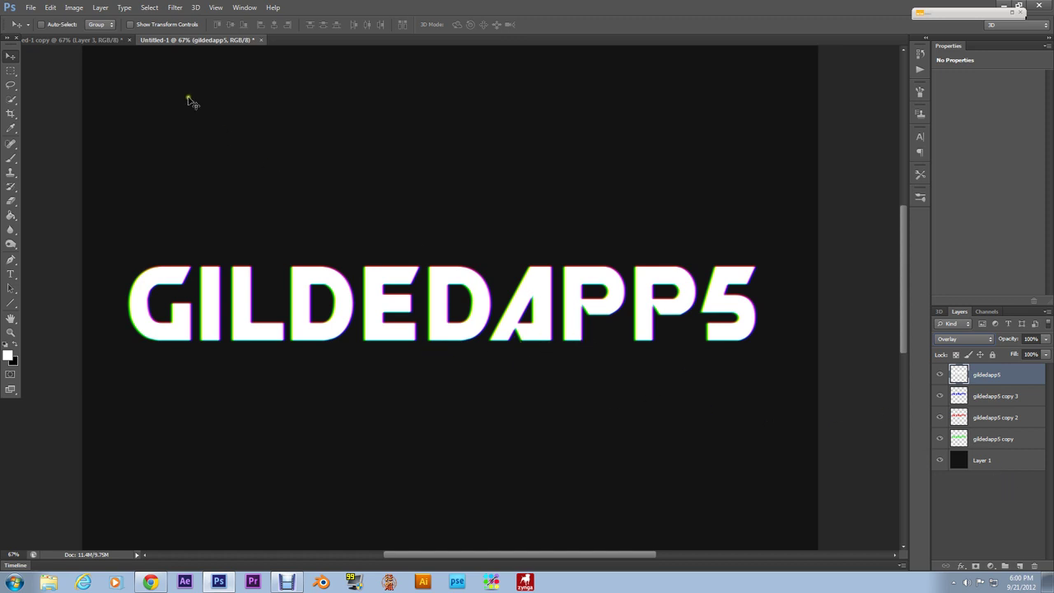
# Start a new document and set its width to 10 pixels
pyautogui.click(29, 9)
pyautogui.click(41, 19)
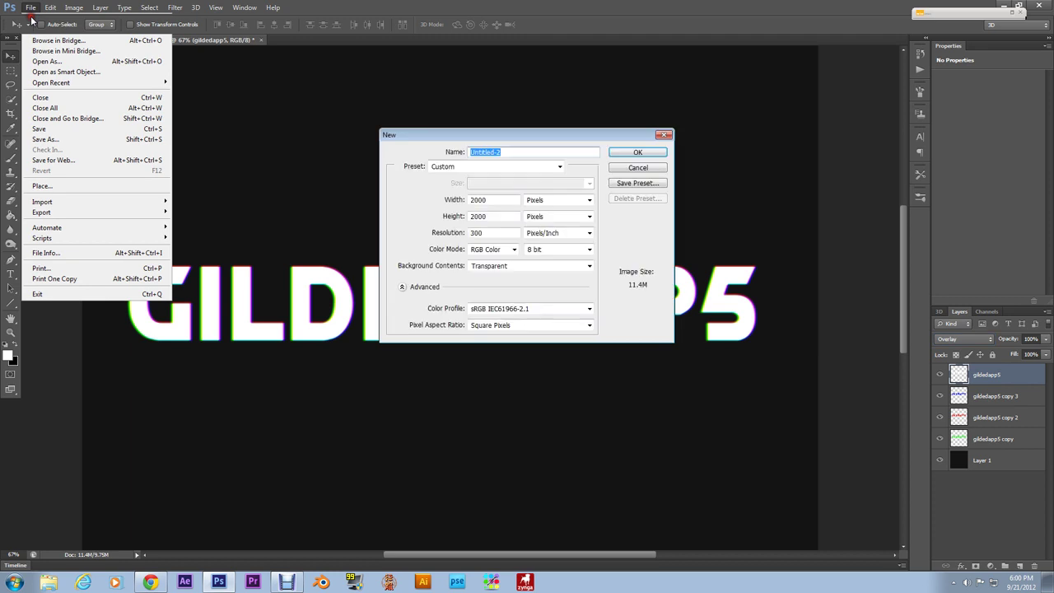
pyautogui.doubleClick(498, 198)
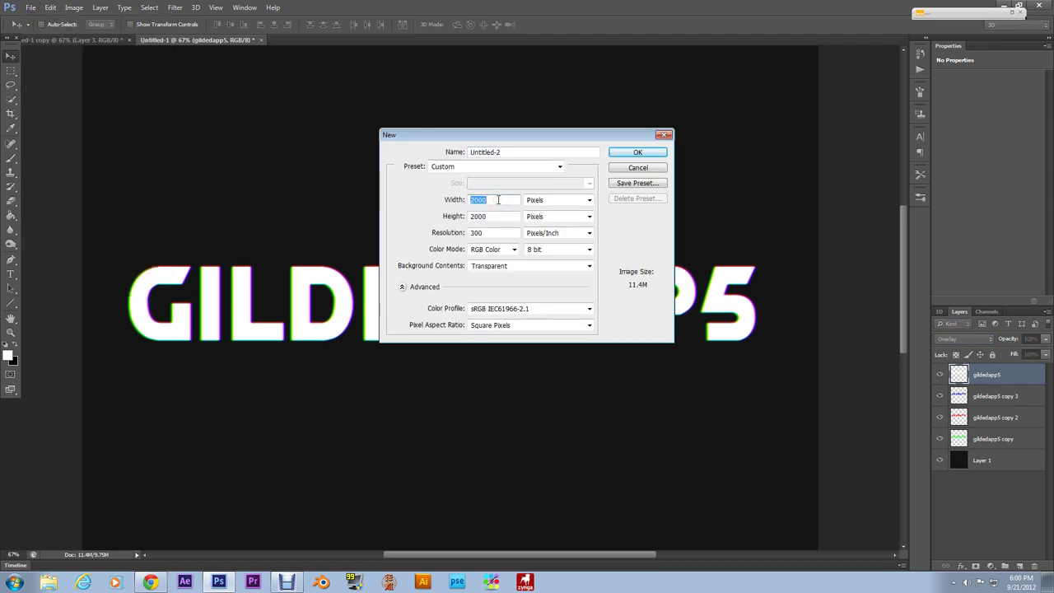
pyautogui.write('1')
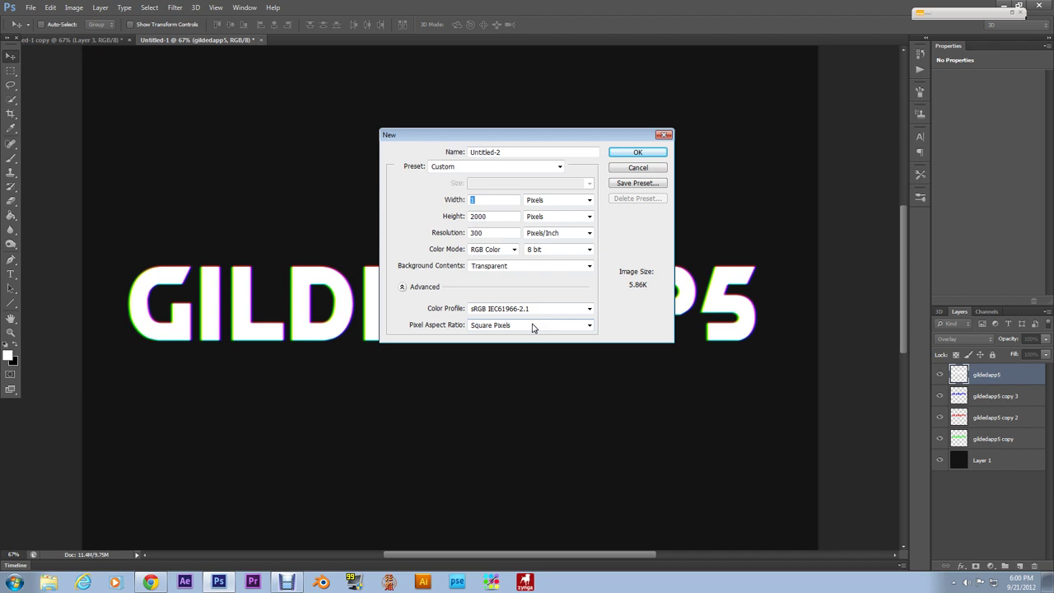
pyautogui.write('0')
pyautogui.click(492, 216)
pyautogui.click(532, 217)
pyautogui.click(494, 200)
pyautogui.click(492, 200)
pyautogui.write('0')
# Set height to 10 pixels and resolution 72, then create the transparent document
pyautogui.click(498, 216)
pyautogui.write('10')
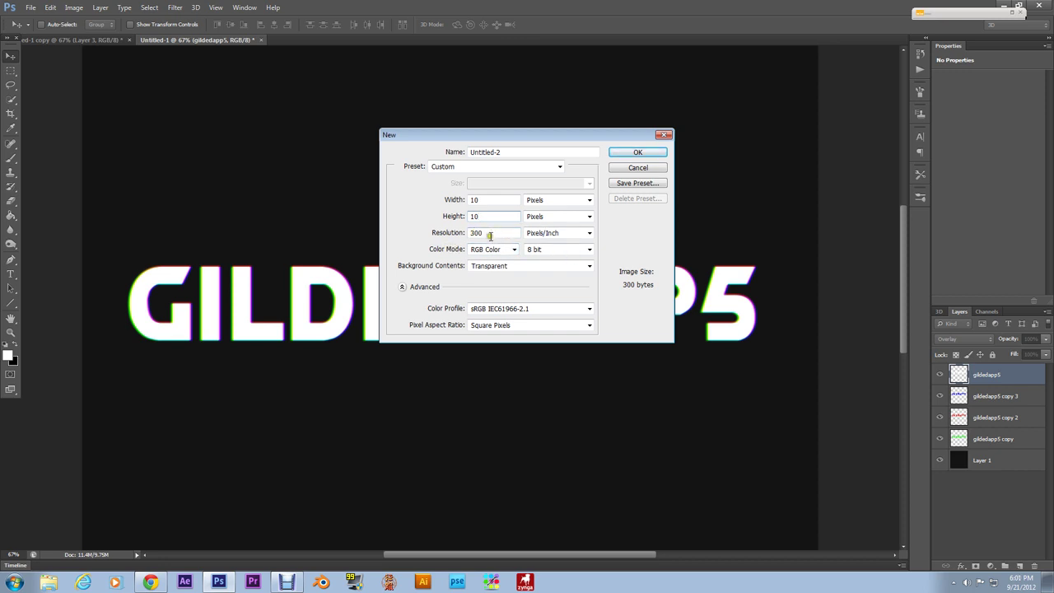
pyautogui.click(630, 155)
pyautogui.doubleClick(493, 237)
pyautogui.click(637, 155)
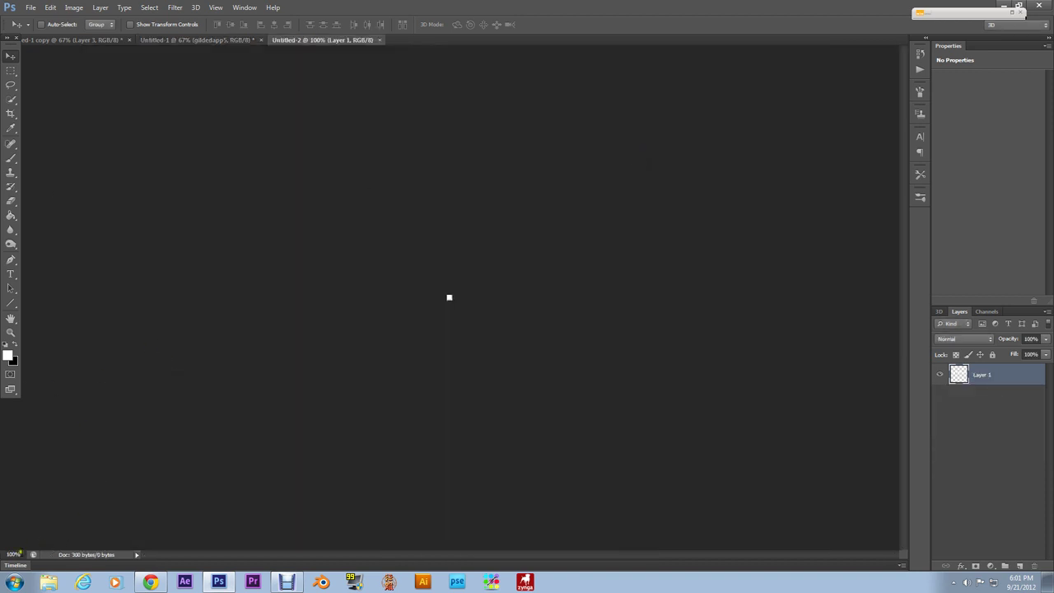
pyautogui.click(6, 554)
# Zoom the tiny canvas to 2500% and marquee-select its top half
pyautogui.write('25')
pyautogui.press('Return')
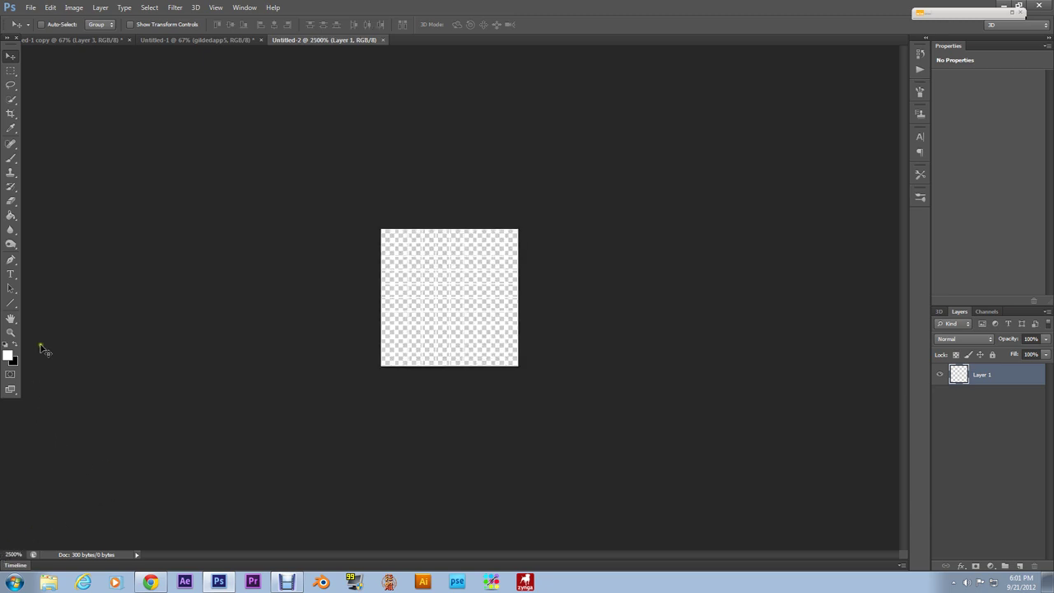
pyautogui.click(10, 70)
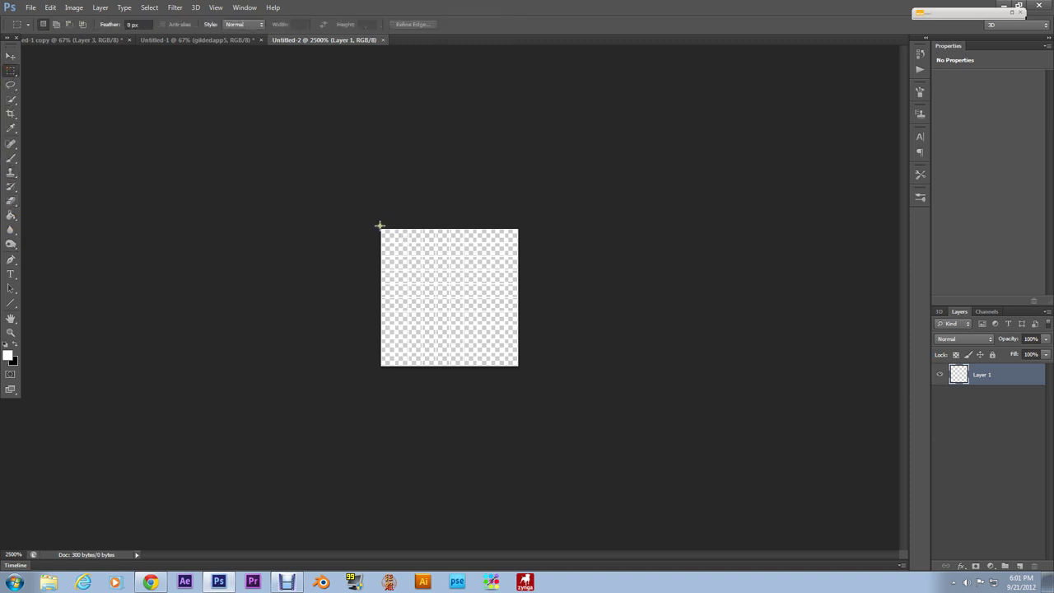
pyautogui.moveTo(379, 224); pyautogui.dragTo(525, 288)
# Fill the selected top half of the canvas with black
pyautogui.click(16, 346)
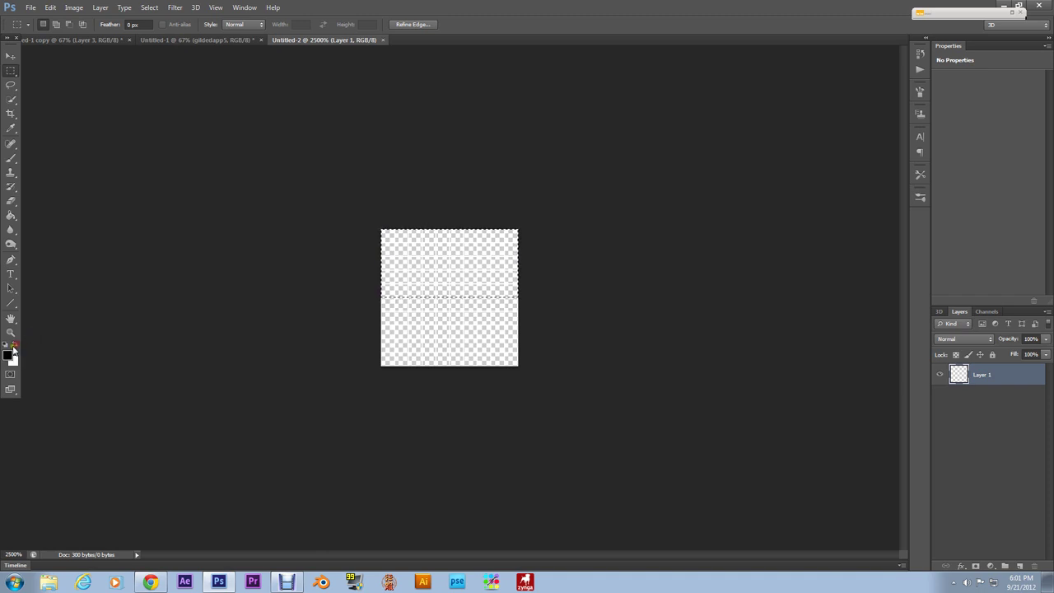
pyautogui.click(8, 354)
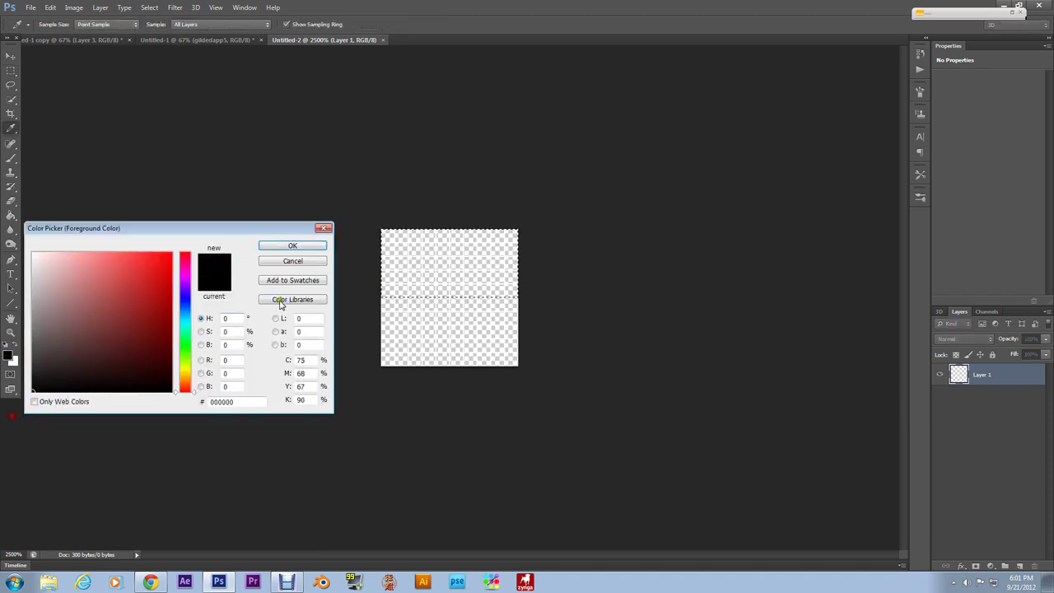
pyautogui.click(288, 245)
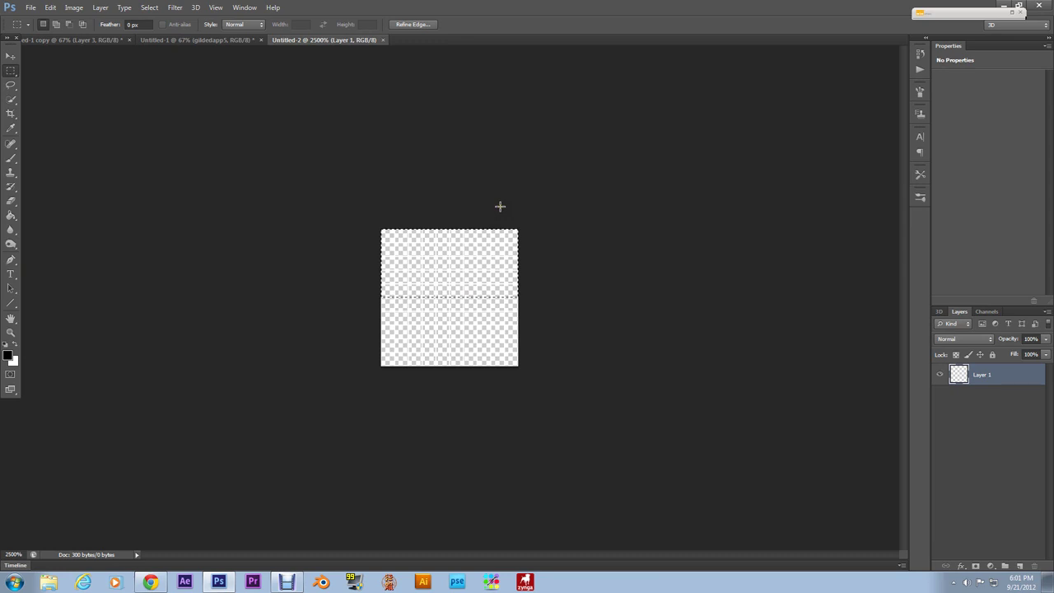
pyautogui.hotkey('ctrl', 'BackSpace')
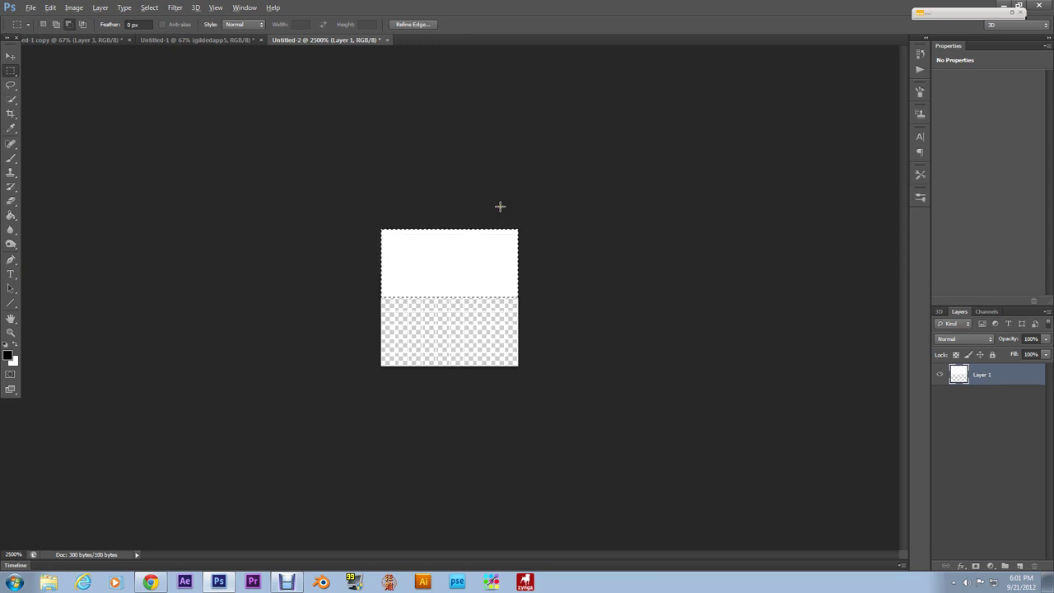
pyautogui.hotkey('alt', 'BackSpace')
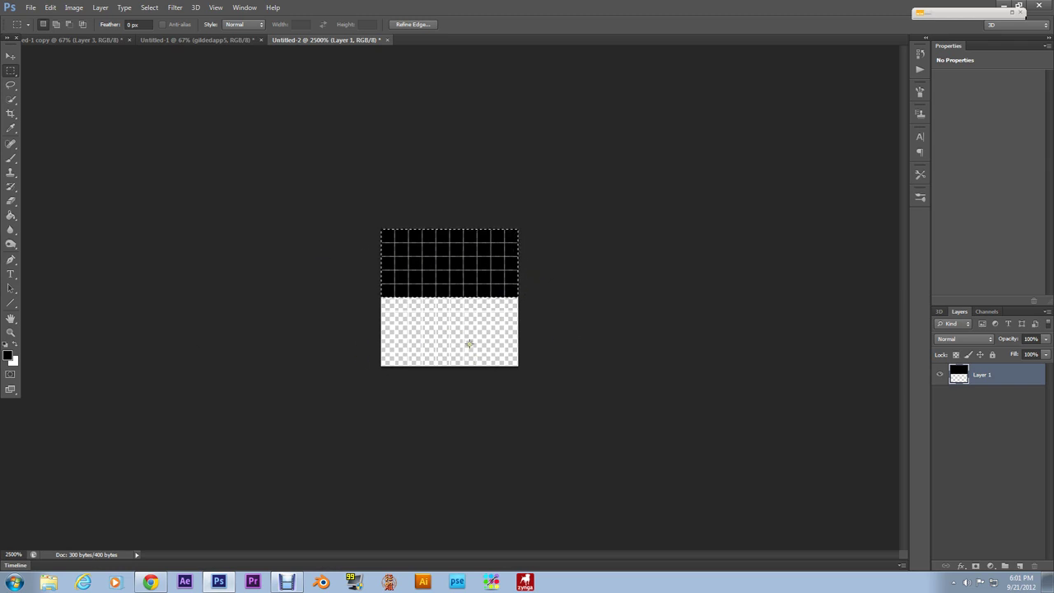
pyautogui.click(149, 8)
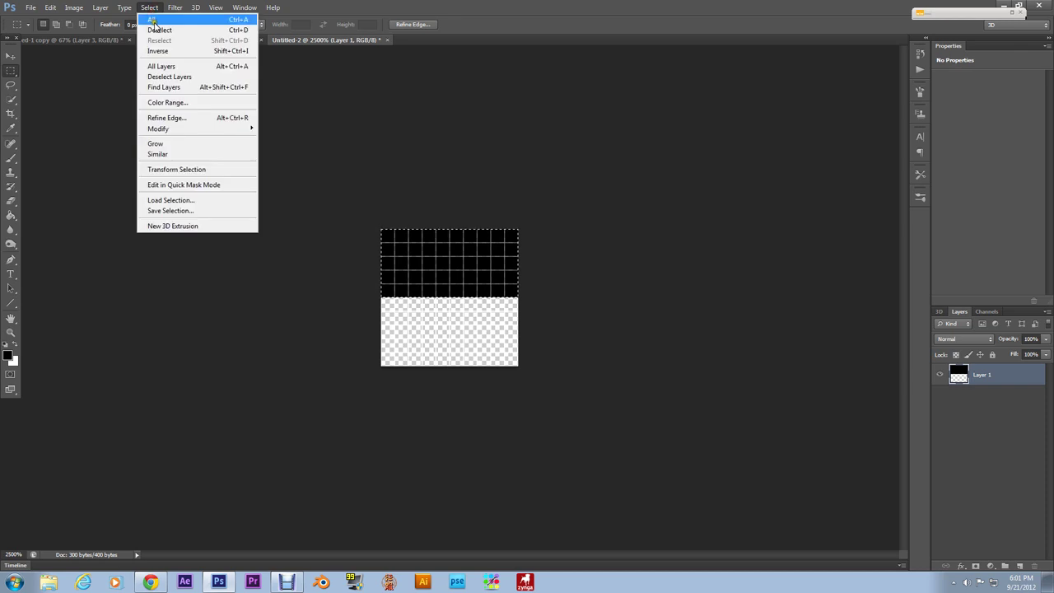
# Define the whole tile as the 'tv scanlines' pattern and add an empty Layer 2 to Untitled-1
pyautogui.click(154, 23)
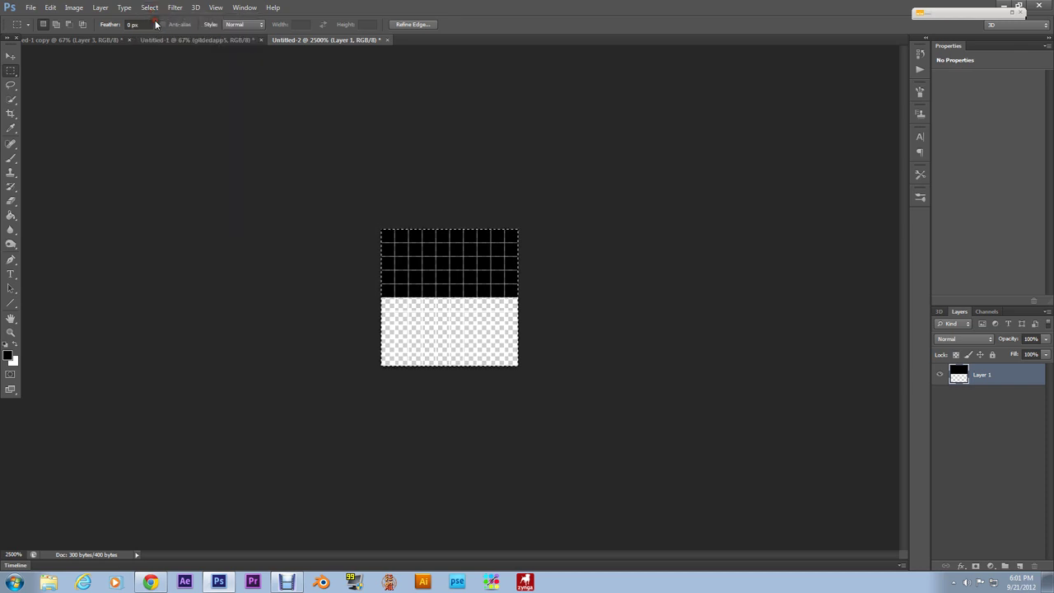
pyautogui.click(53, 8)
pyautogui.click(76, 268)
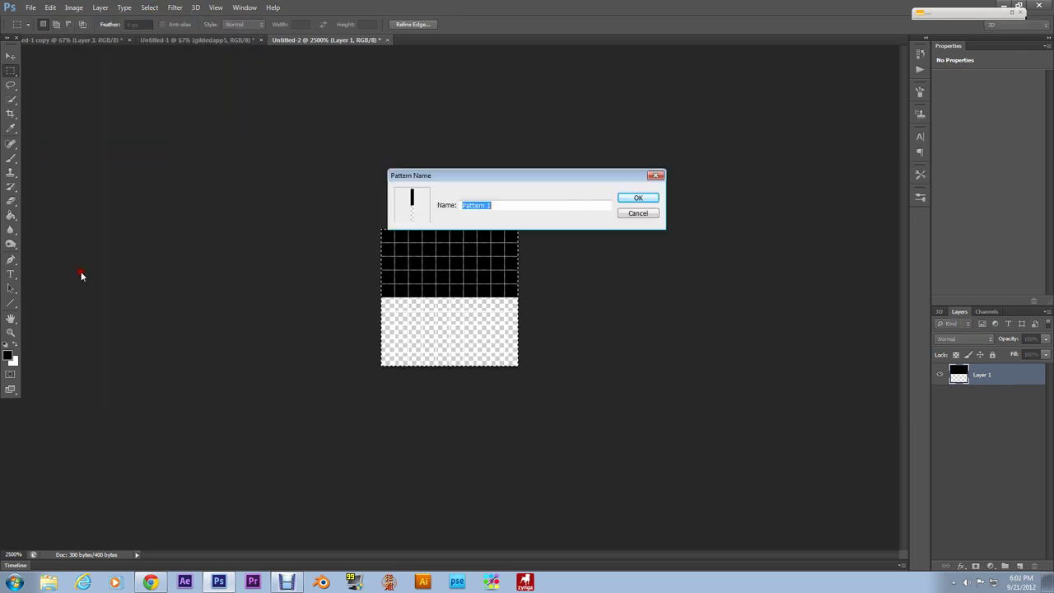
pyautogui.click(536, 207)
pyautogui.doubleClick(536, 206)
pyautogui.write('t')
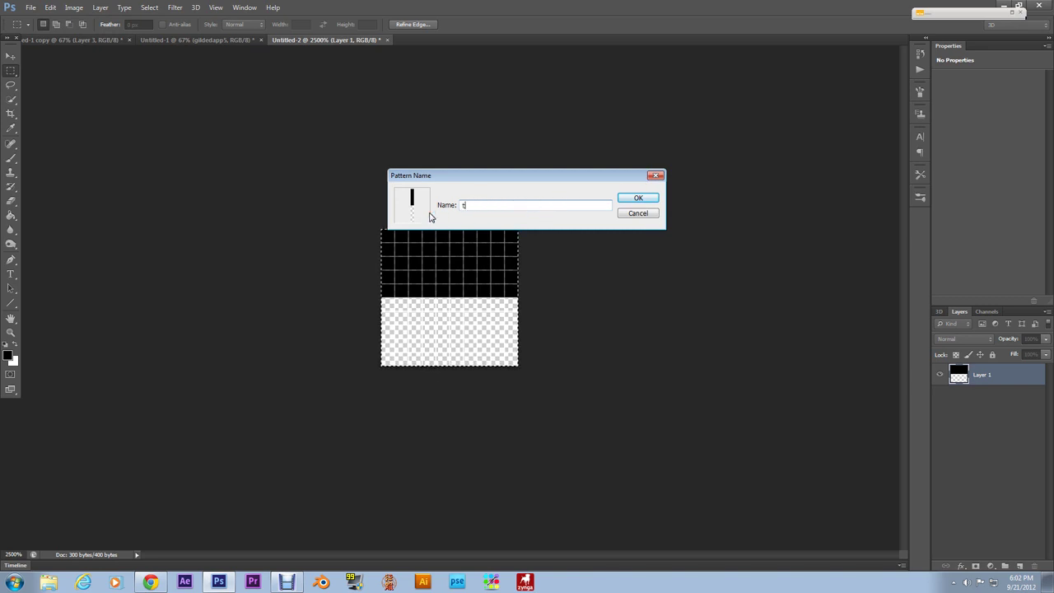
pyautogui.write('v scan')
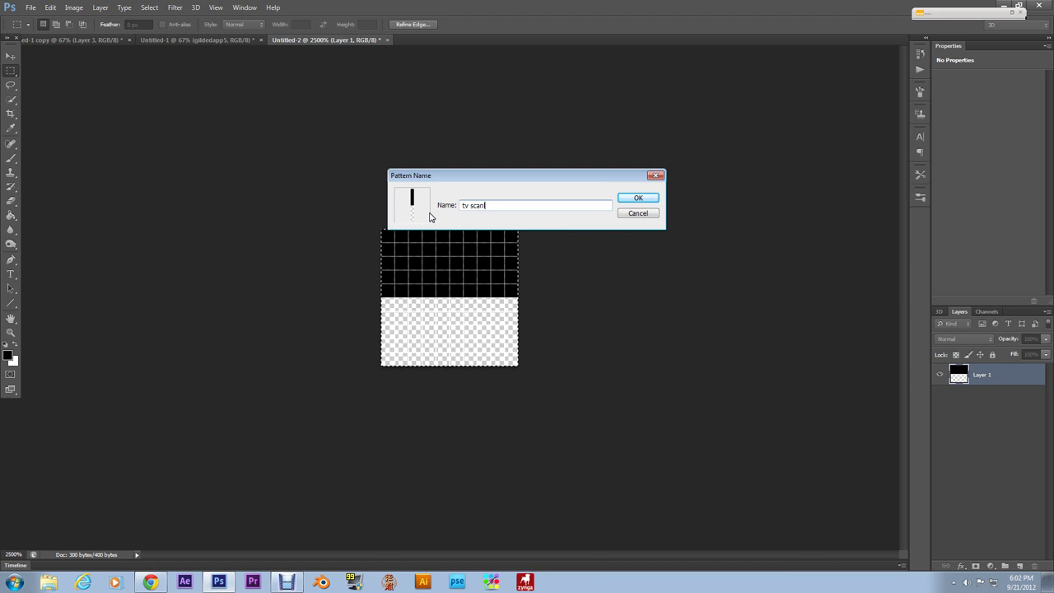
pyautogui.write('lines')
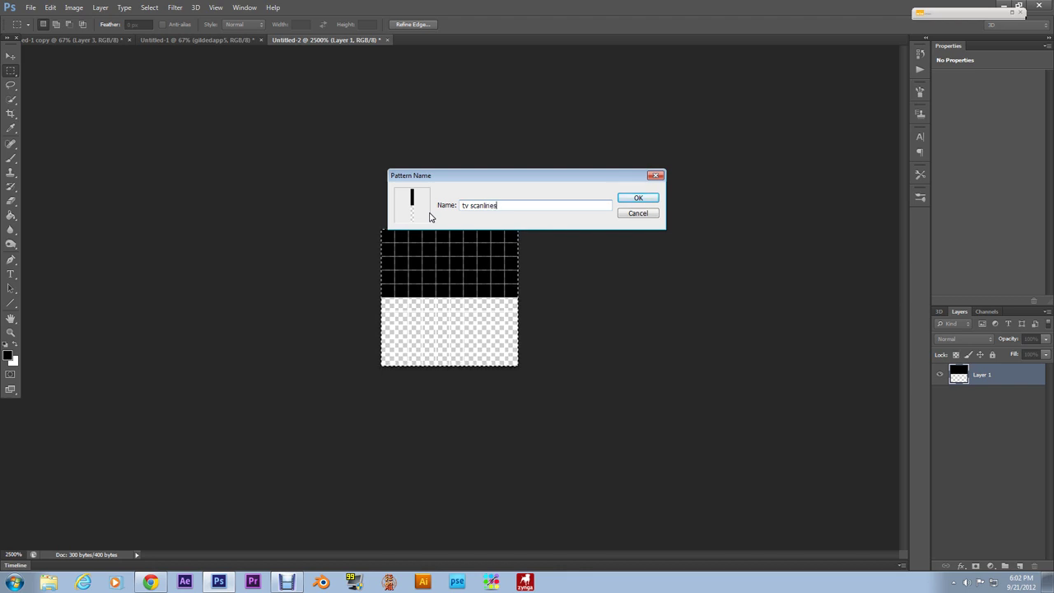
pyautogui.click(633, 201)
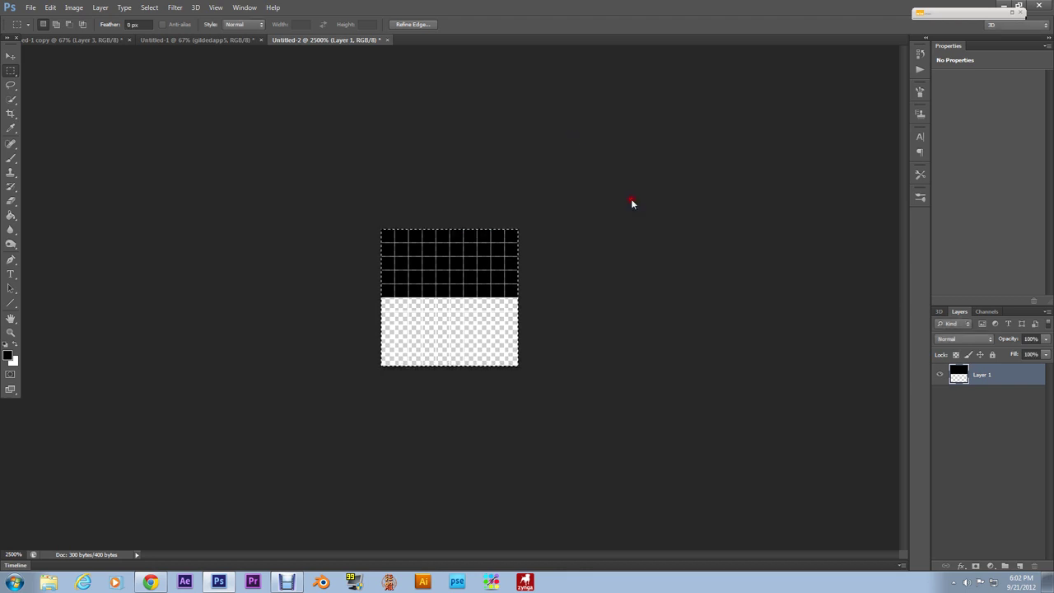
pyautogui.click(165, 39)
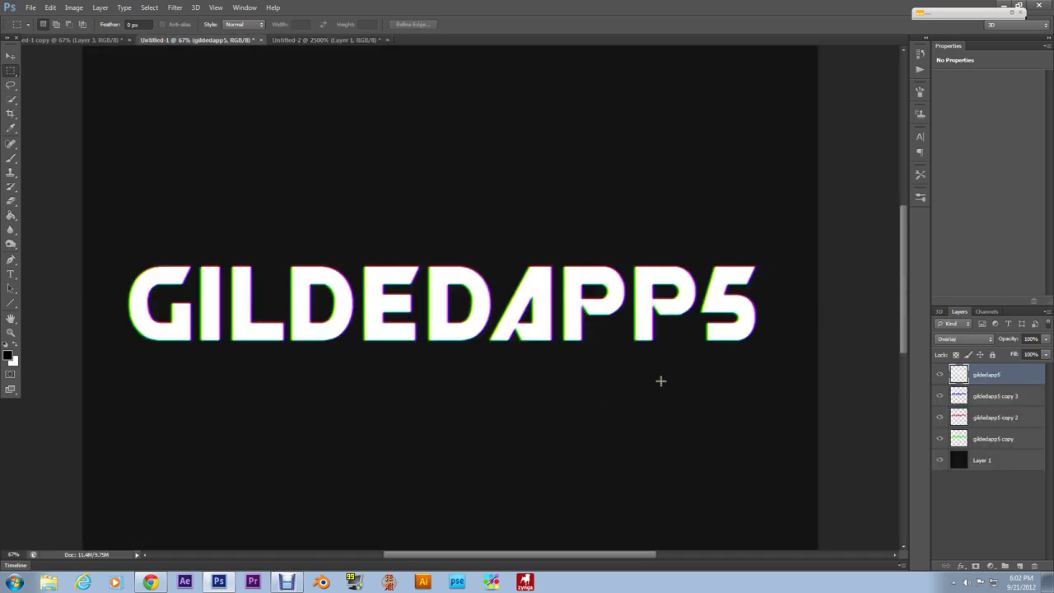
pyautogui.click(1020, 567)
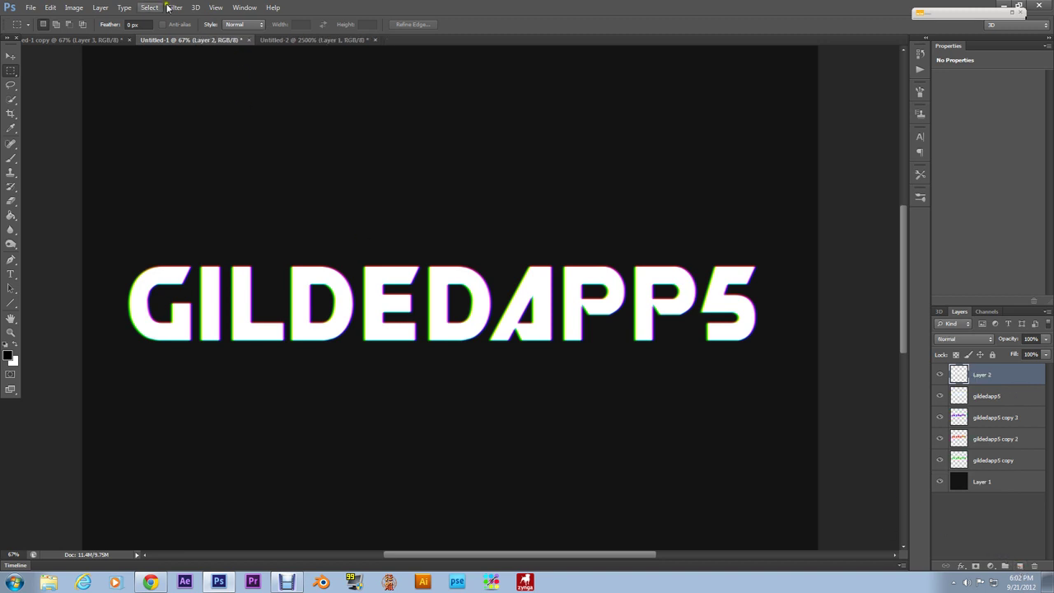
# Fill Layer 2 with the custom 'tv scanlines' pattern via Edit > Fill
pyautogui.click(53, 9)
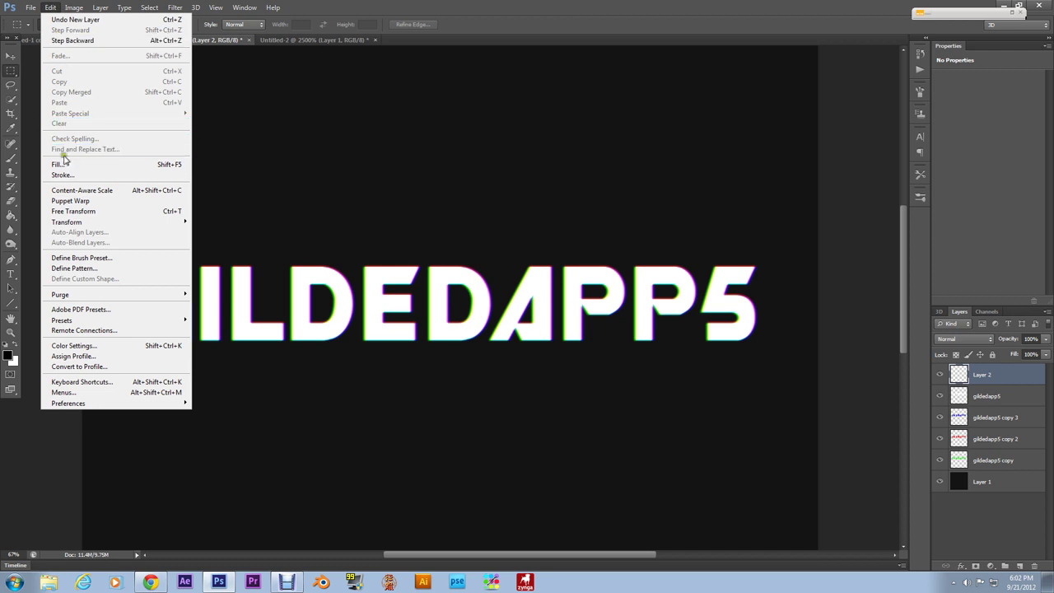
pyautogui.click(64, 162)
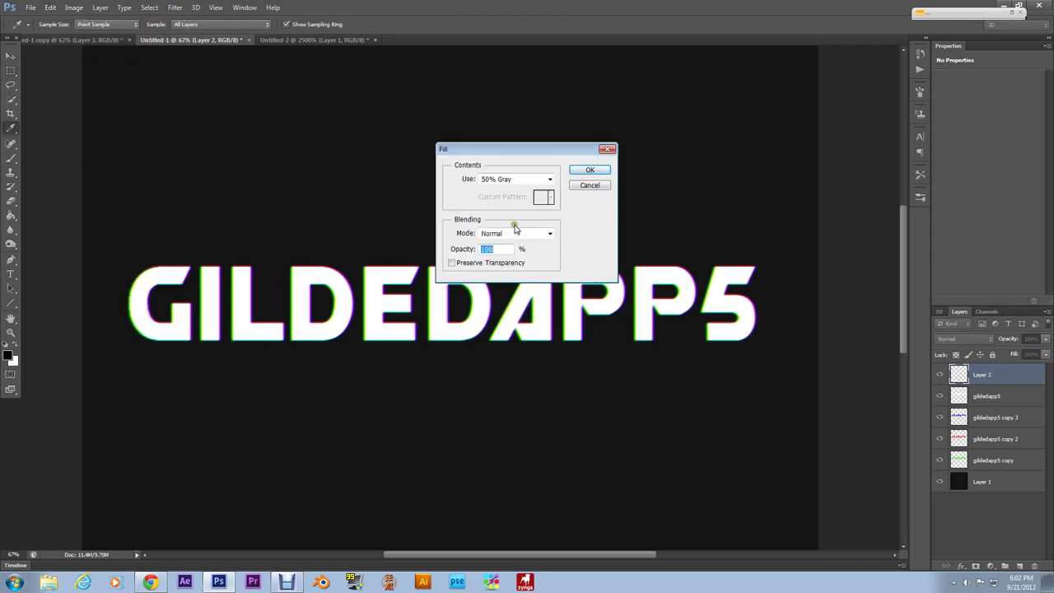
pyautogui.click(550, 180)
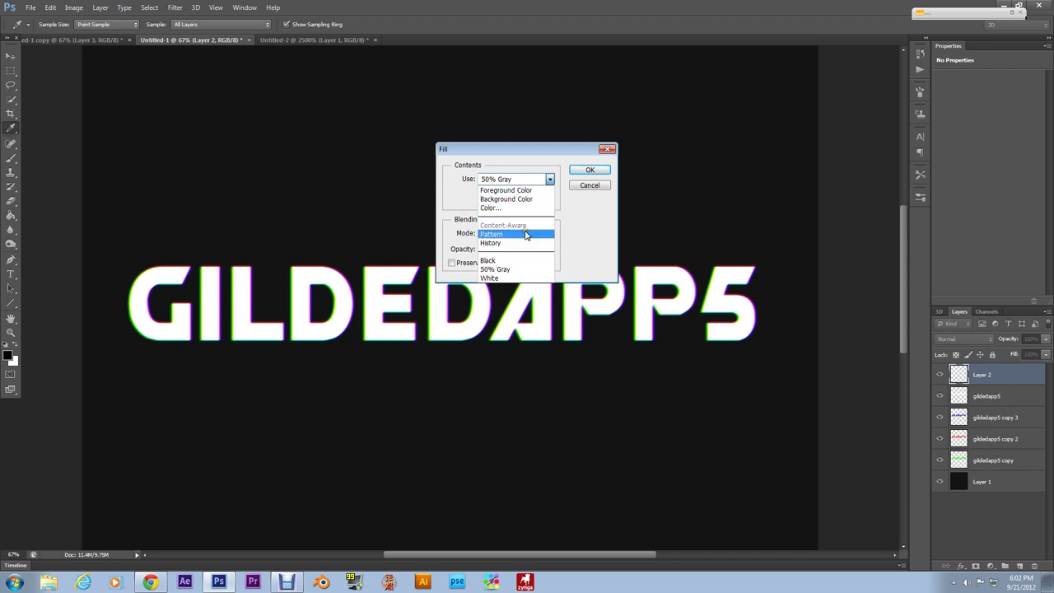
pyautogui.click(525, 234)
pyautogui.click(550, 196)
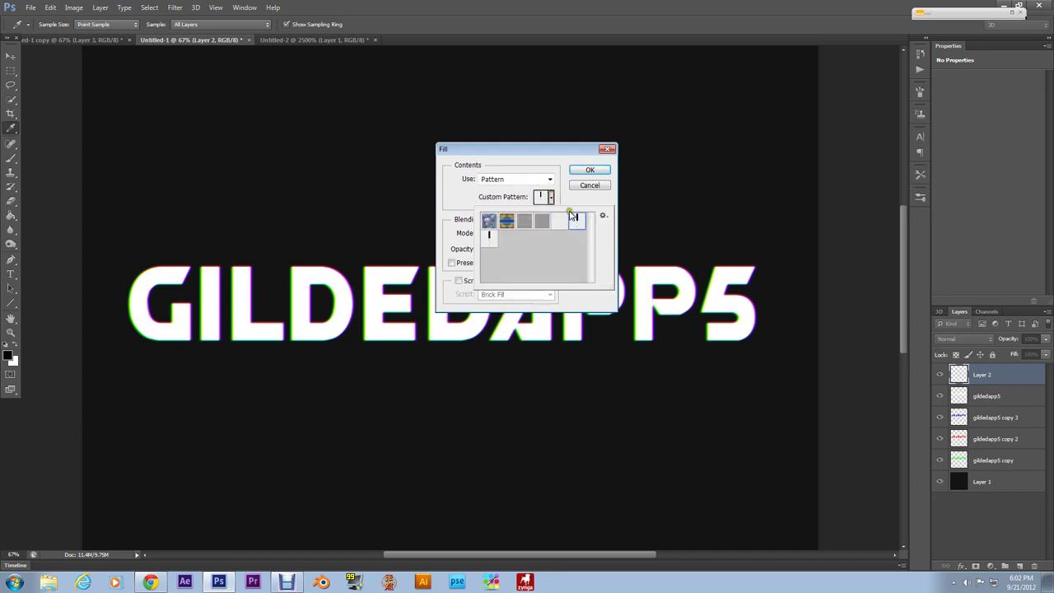
pyautogui.click(490, 236)
pyautogui.click(475, 188)
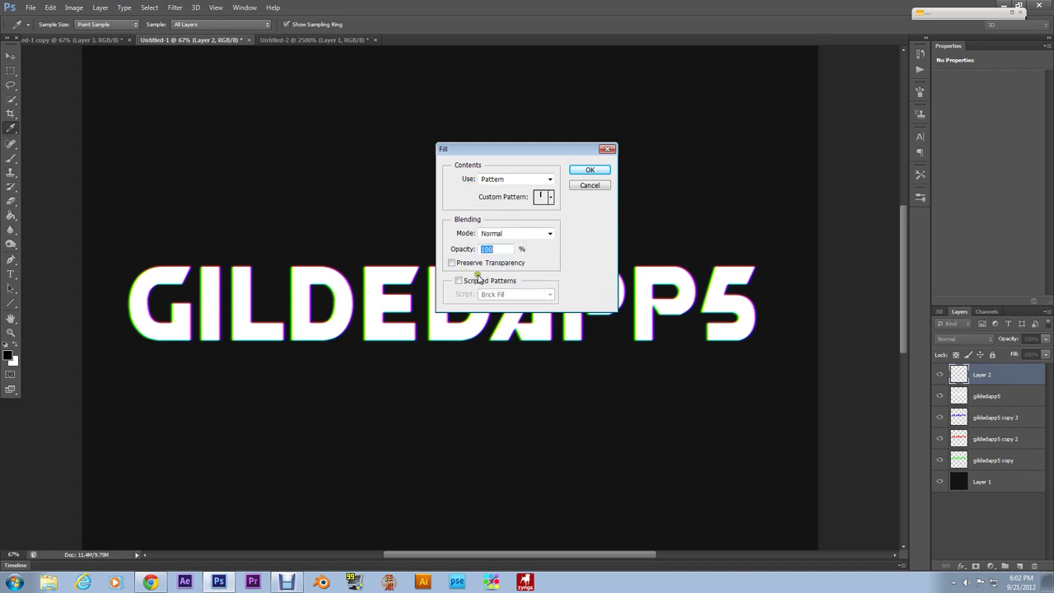
pyautogui.click(588, 171)
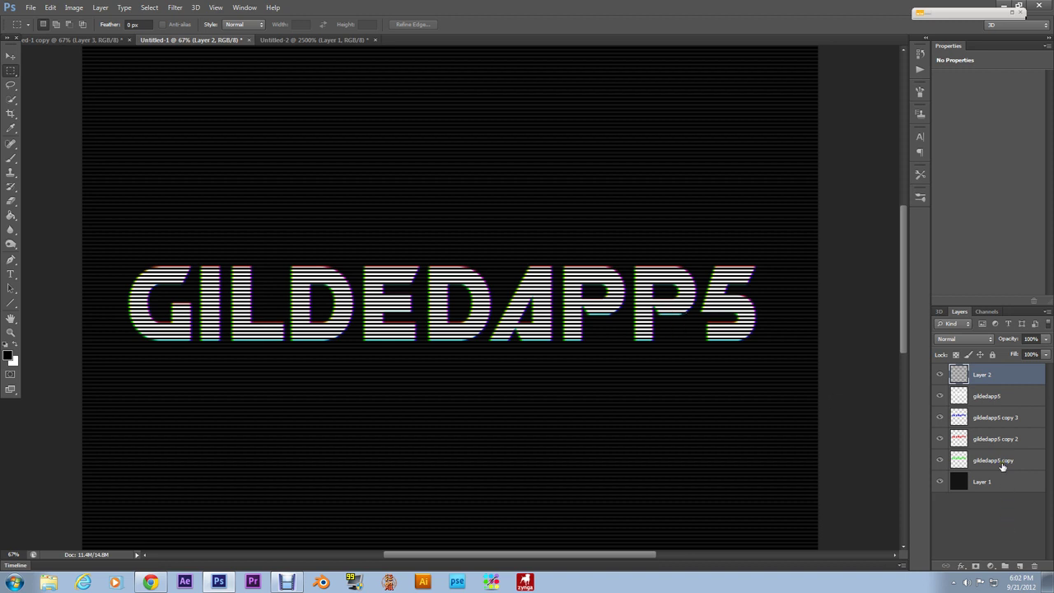
pyautogui.click(977, 339)
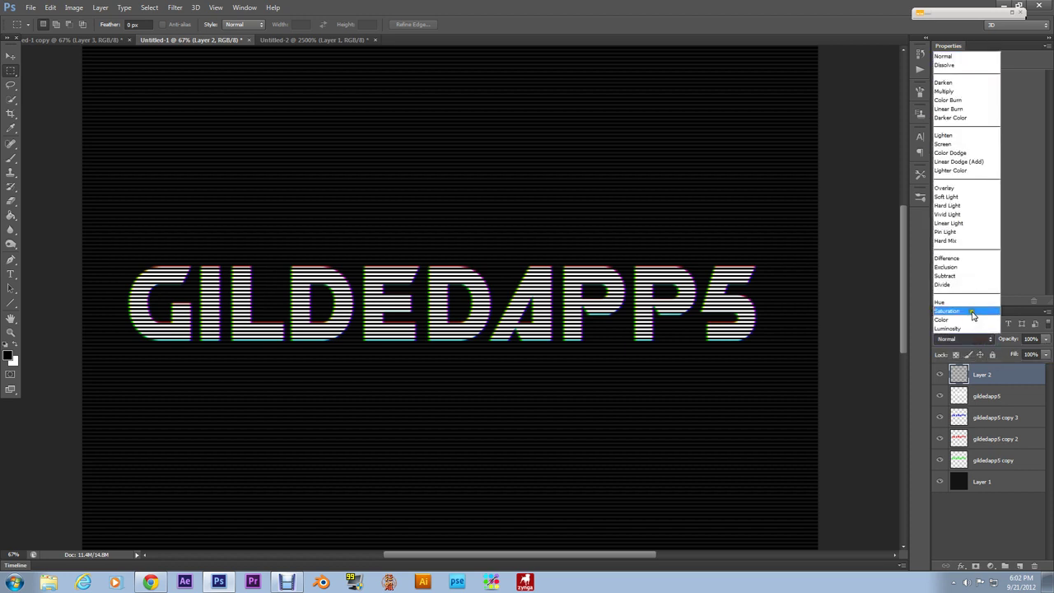
# Set the scanline layer to Soft Light at 25% opacity, then add a new layer above Layer 1
pyautogui.click(968, 197)
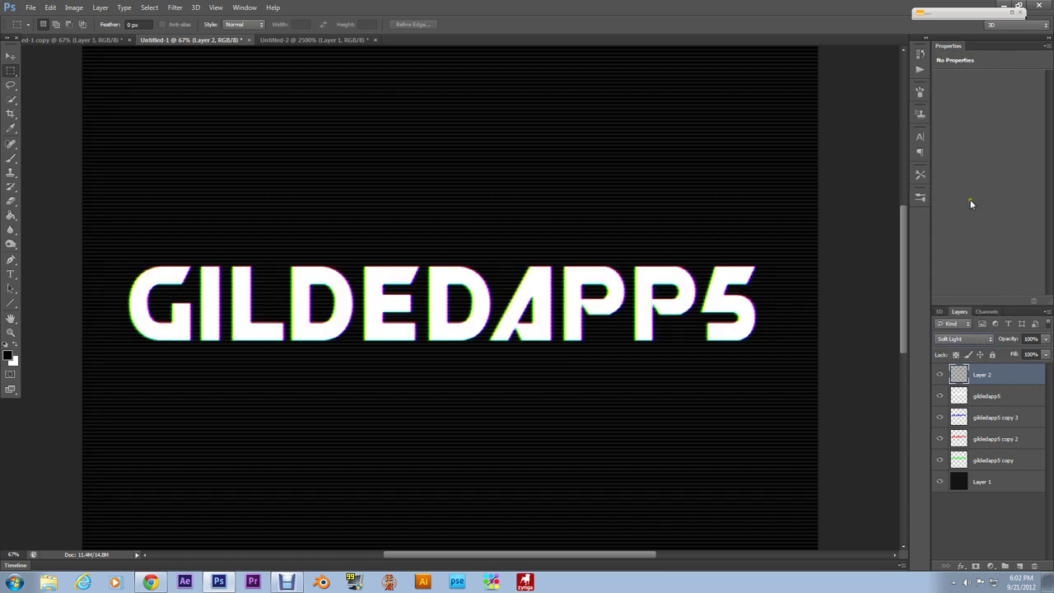
pyautogui.click(1045, 339)
pyautogui.moveTo(1043, 354); pyautogui.dragTo(1008, 357)
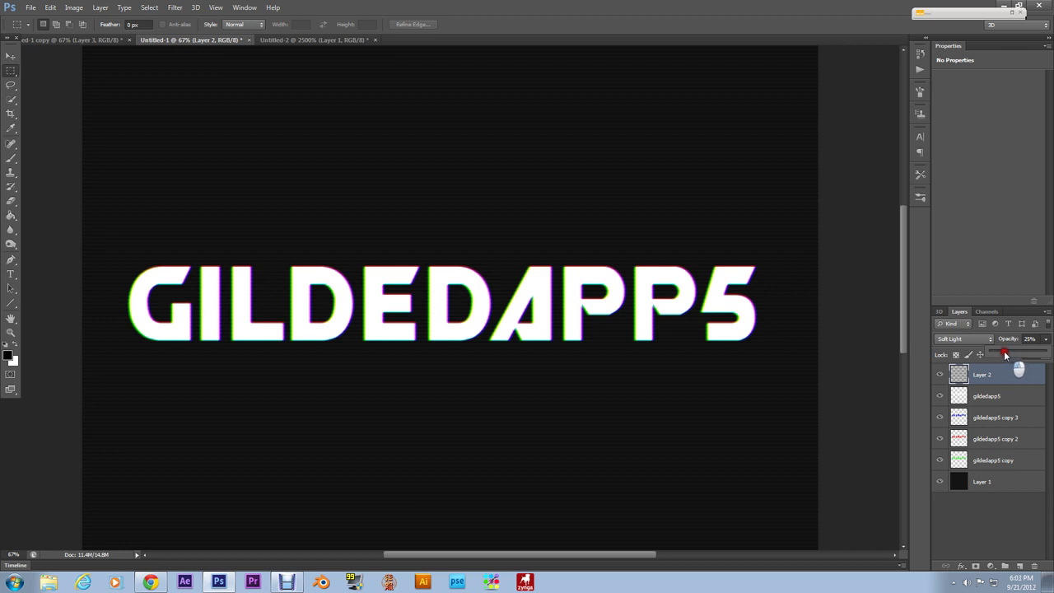
pyautogui.moveTo(1003, 351); pyautogui.dragTo(1003, 351)
pyautogui.click(987, 484)
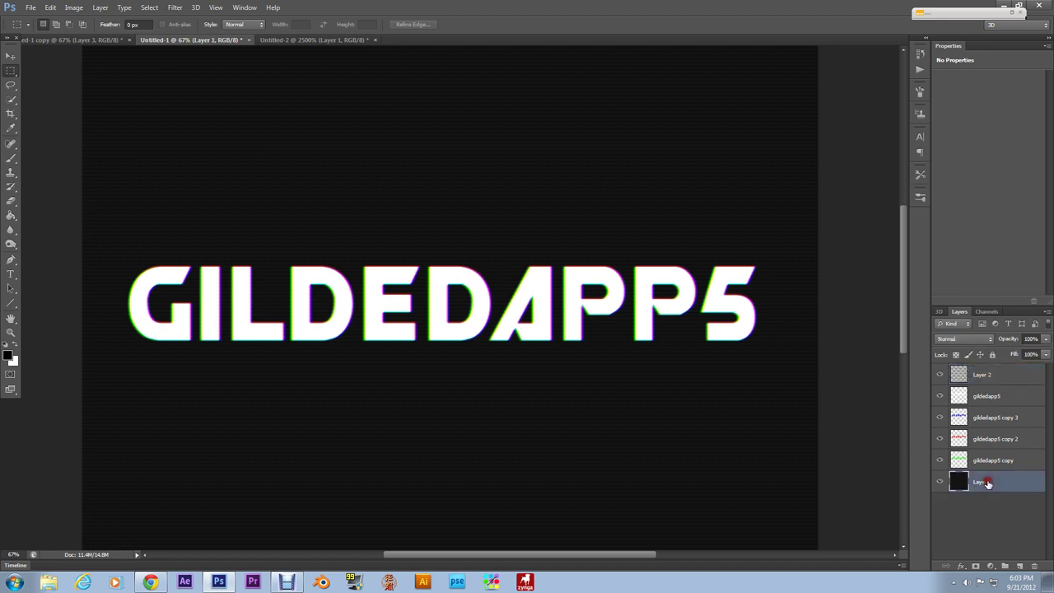
pyautogui.click(1020, 567)
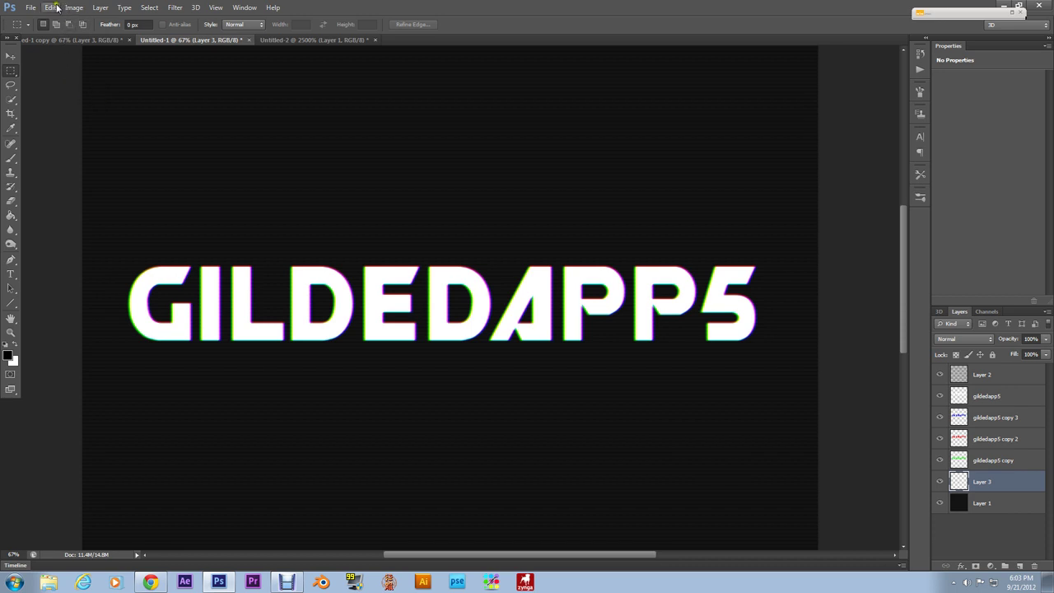
# Fill the new Layer 3 with 50% Gray using Edit > Fill
pyautogui.click(31, 7)
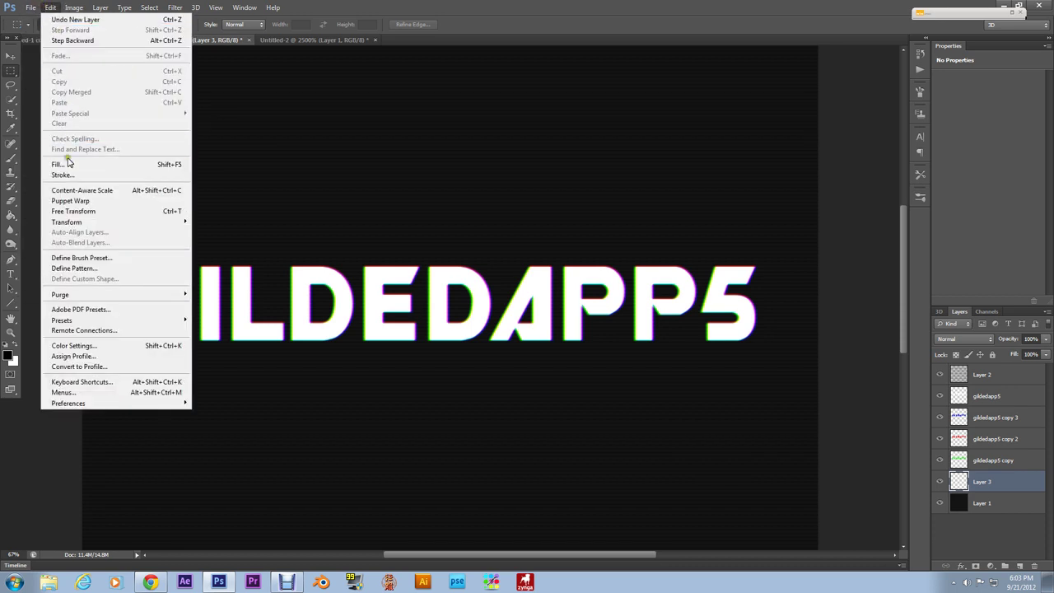
pyautogui.click(66, 164)
pyautogui.click(550, 178)
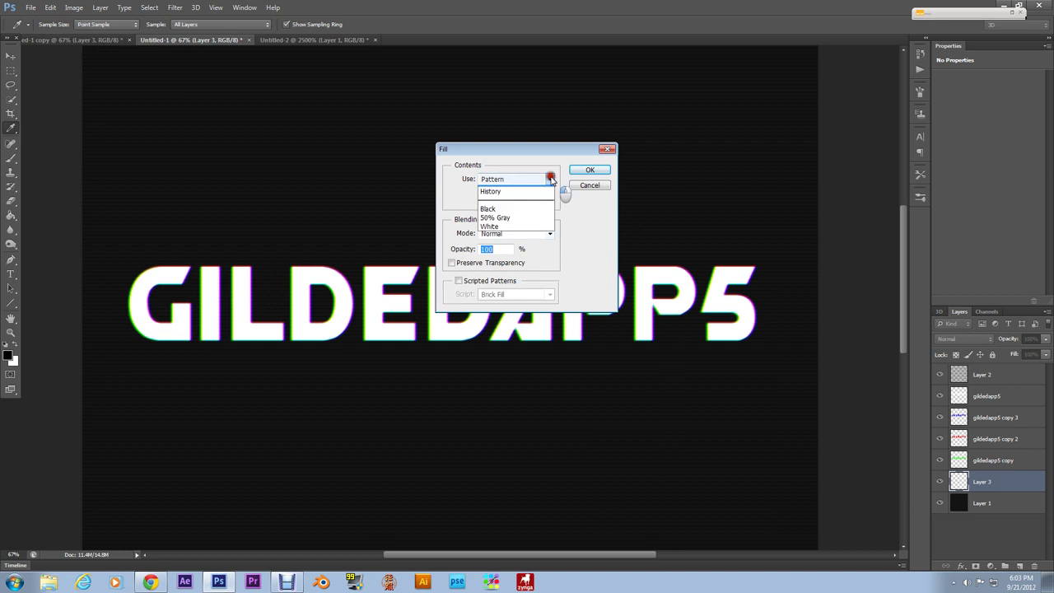
pyautogui.click(533, 264)
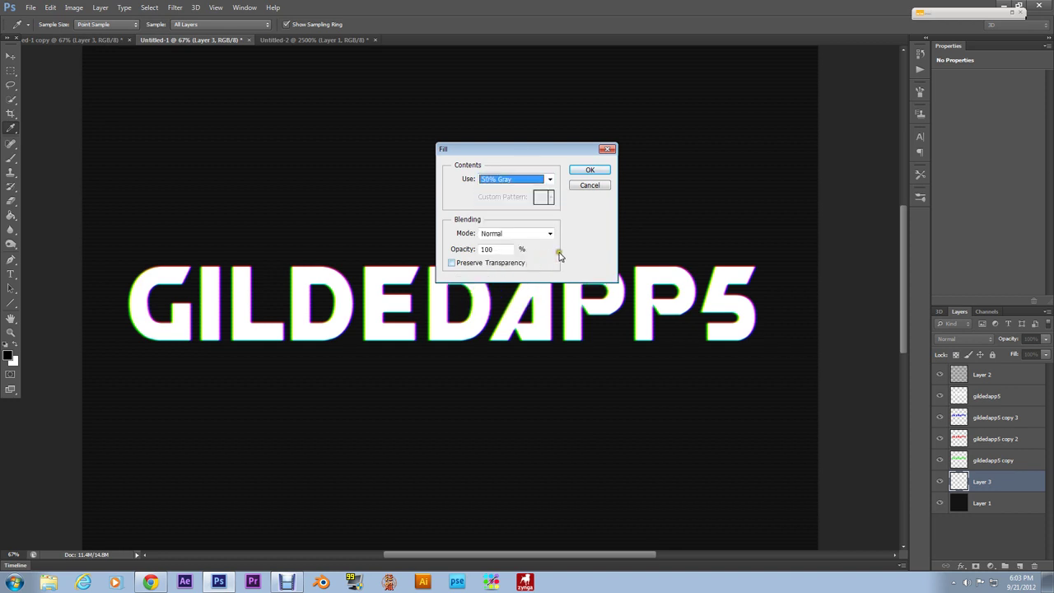
pyautogui.click(589, 170)
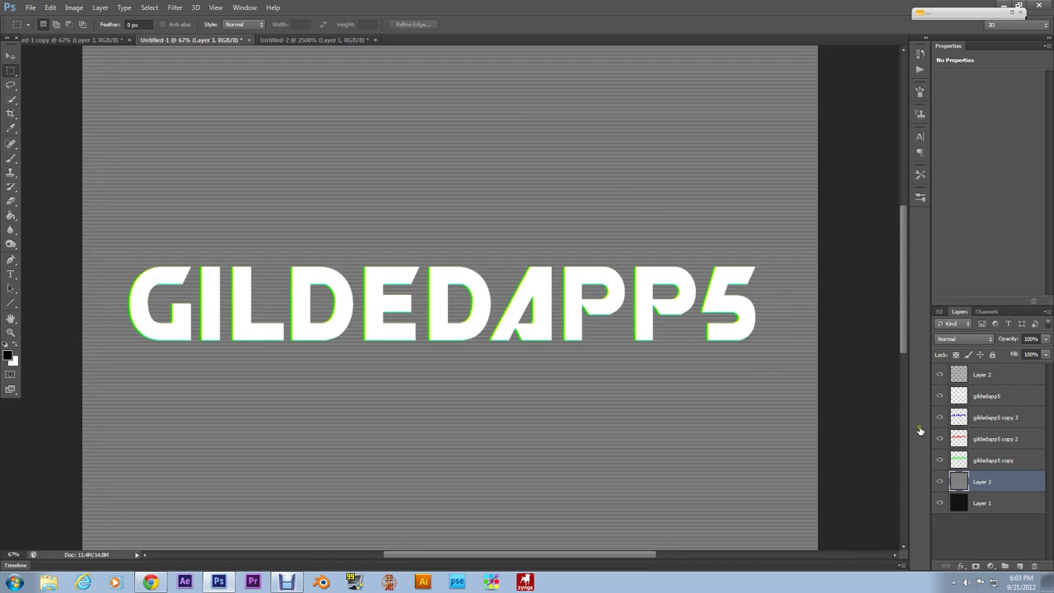
# Add 16% coloured Gaussian noise to gray Layer 3 and set its blend mode to Multiply
pyautogui.click(171, 8)
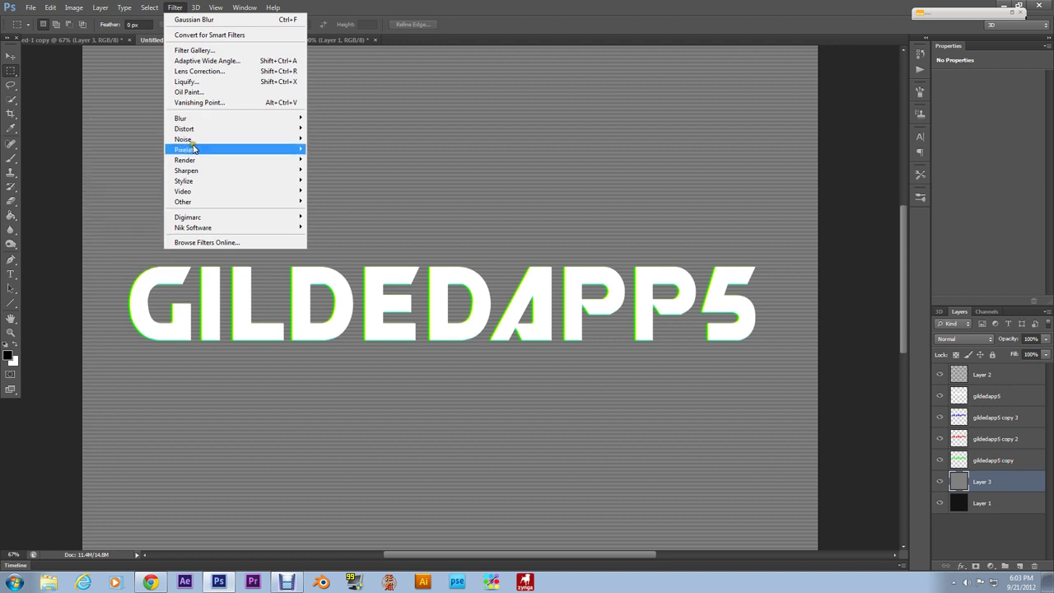
pyautogui.moveTo(185, 139)
pyautogui.click(153, 141)
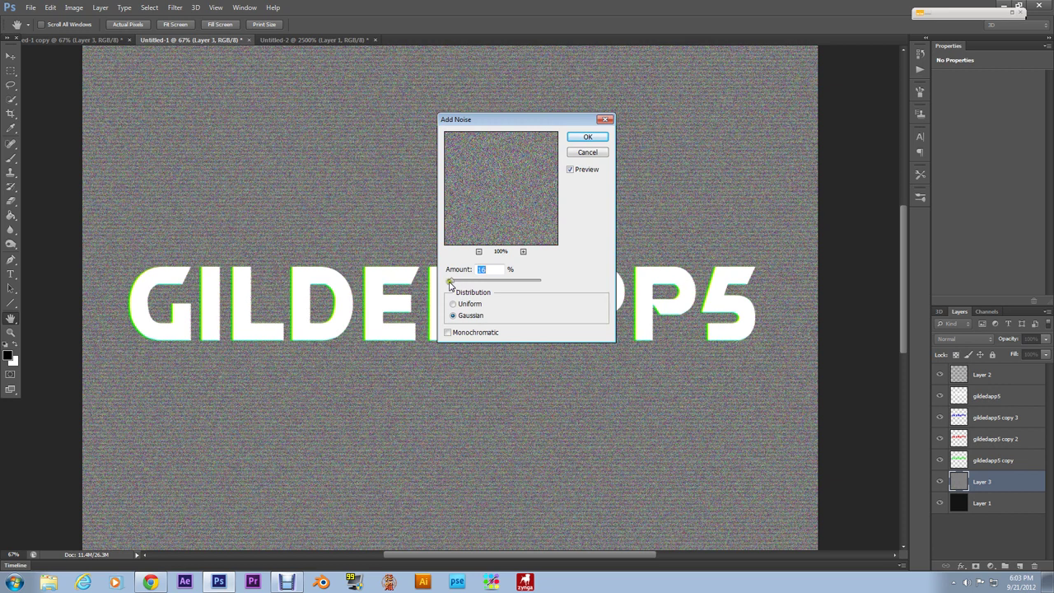
pyautogui.click(448, 332)
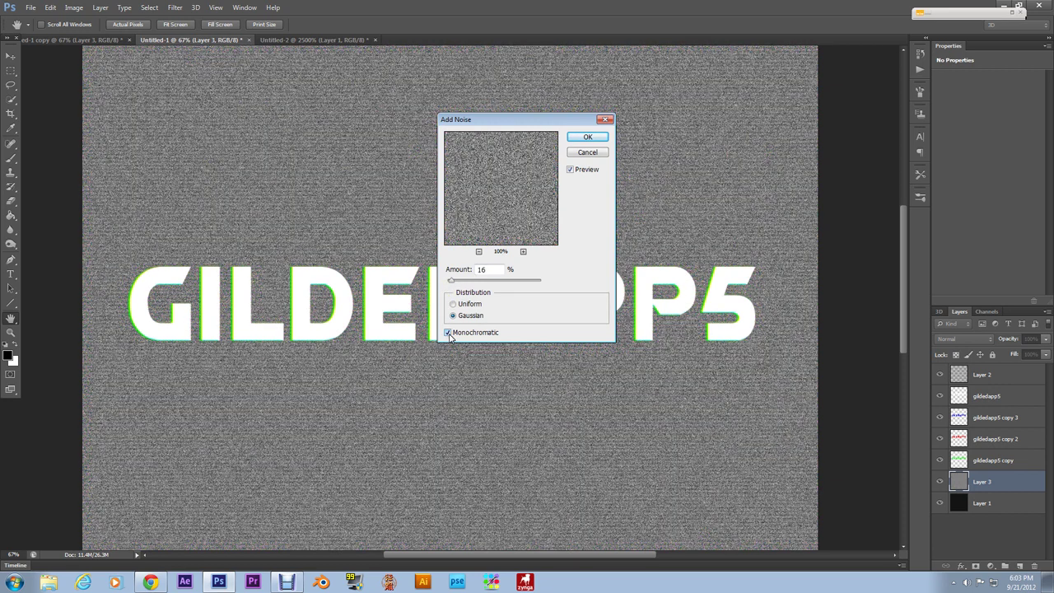
pyautogui.click(448, 333)
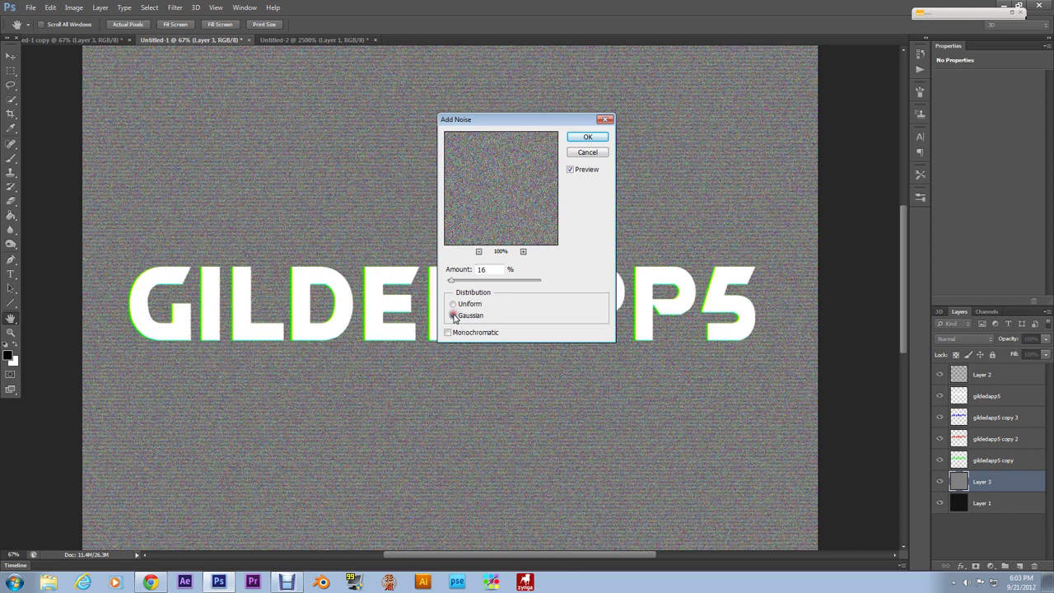
pyautogui.click(572, 140)
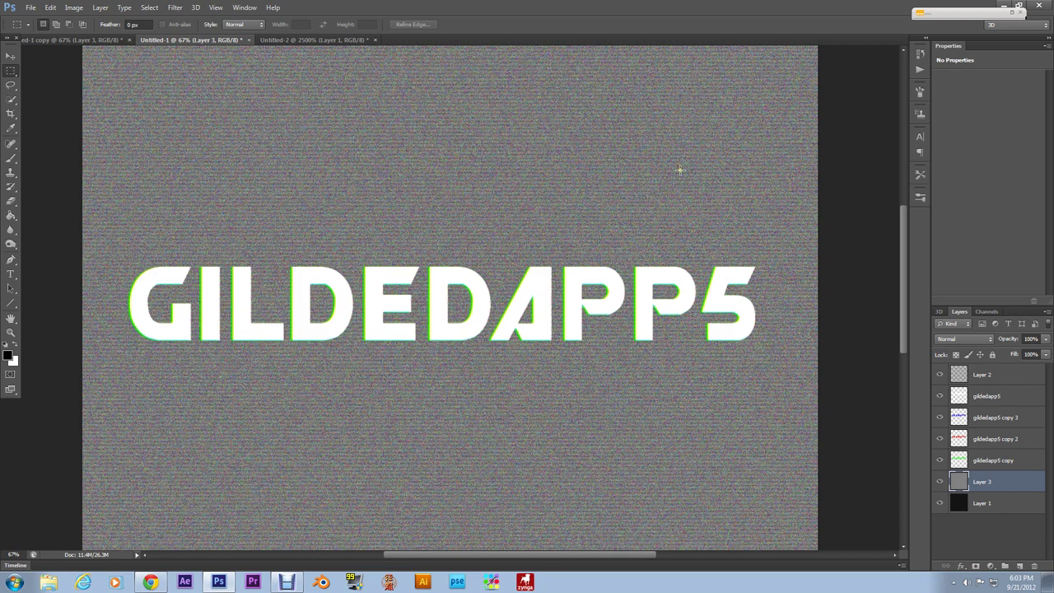
pyautogui.click(990, 338)
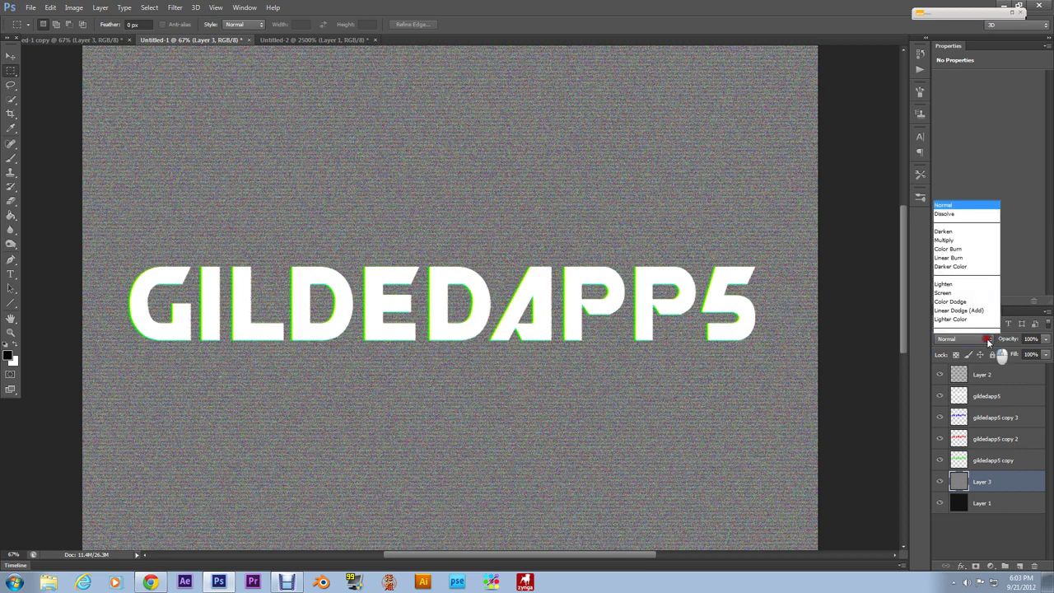
pyautogui.click(982, 91)
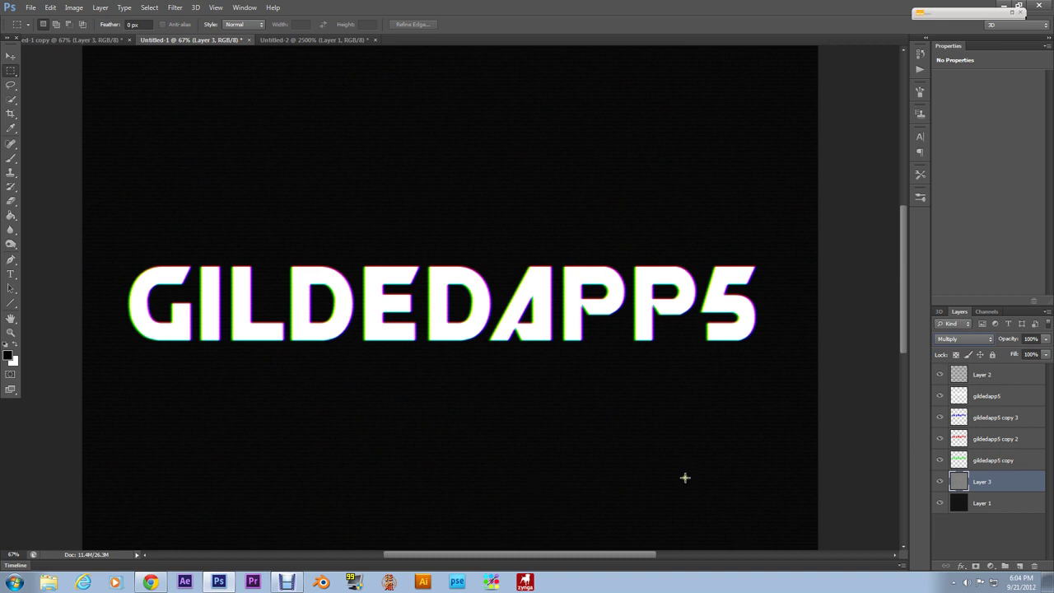
# Nudge the gildedapp5 layer and its three copies apart and upward to widen the red, green and blue fringing
pyautogui.click(1021, 438)
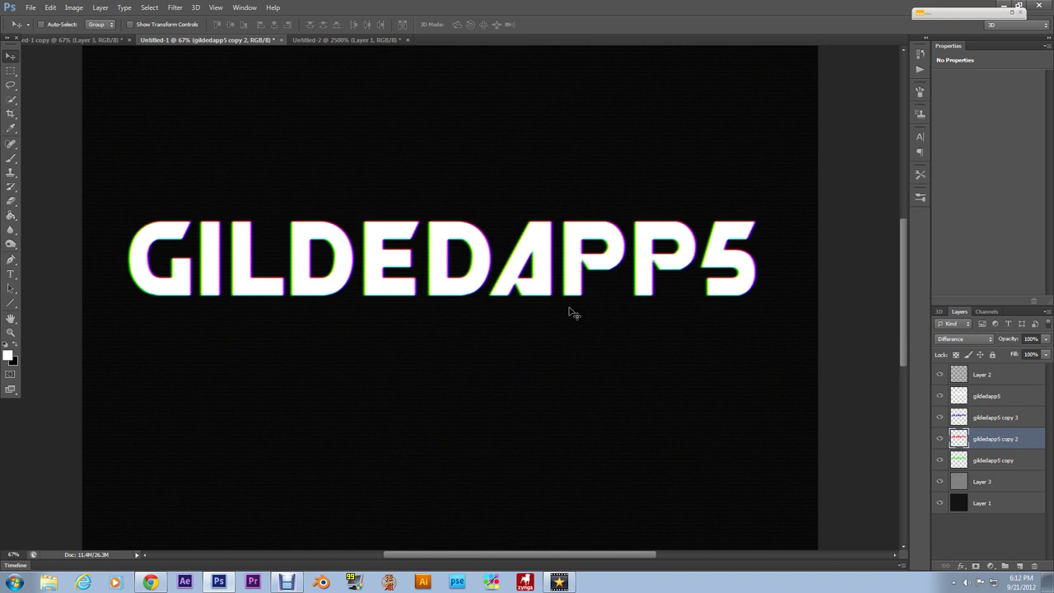
pyautogui.click(1011, 423)
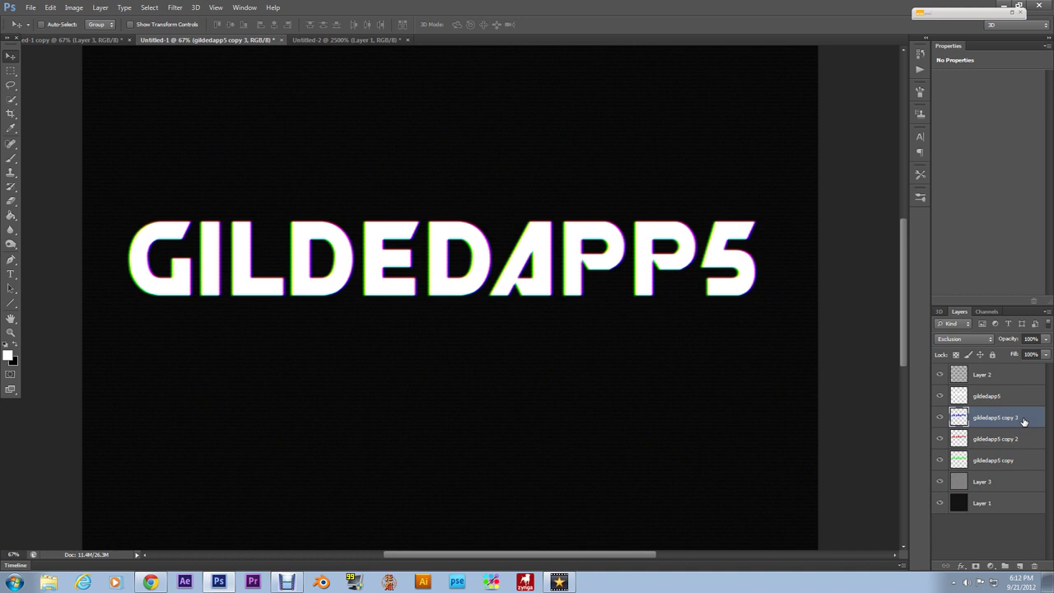
pyautogui.click(990, 444)
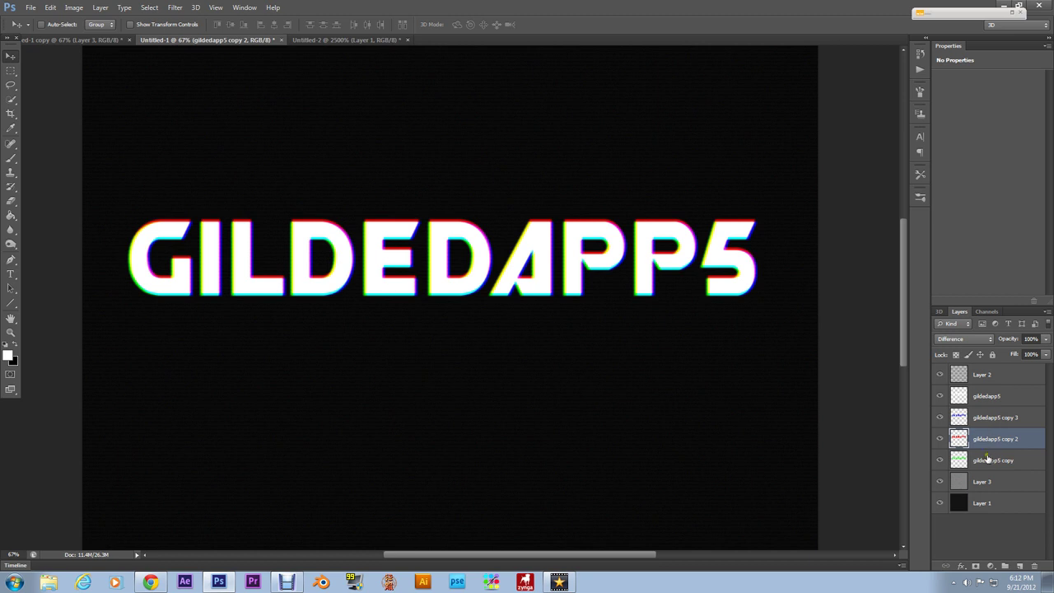
pyautogui.click(994, 396)
pyautogui.click(984, 460)
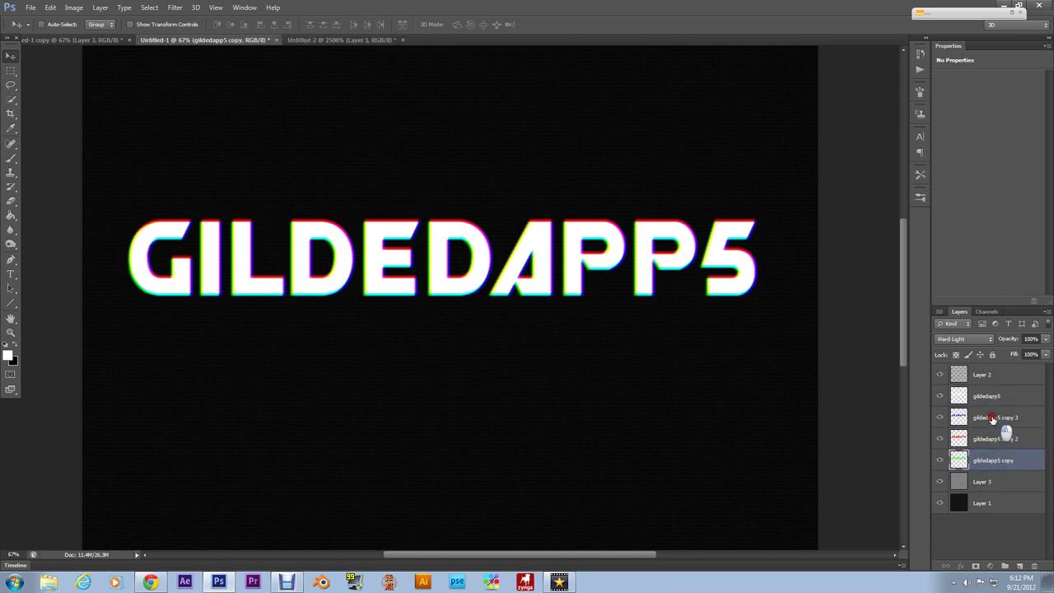
pyautogui.click(994, 417)
pyautogui.click(998, 438)
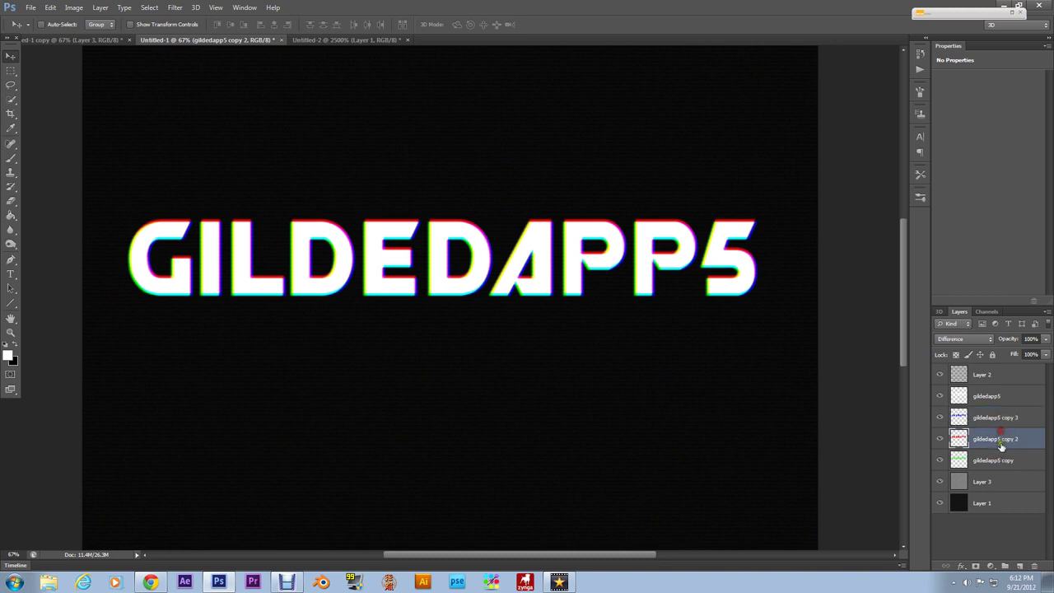
pyautogui.click(994, 461)
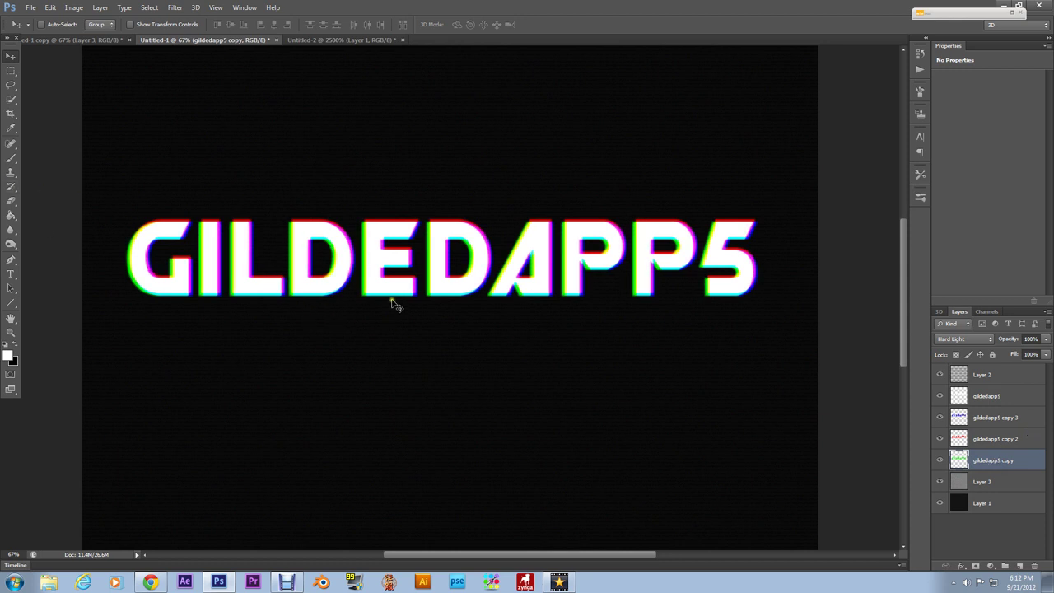
pyautogui.click(11, 273)
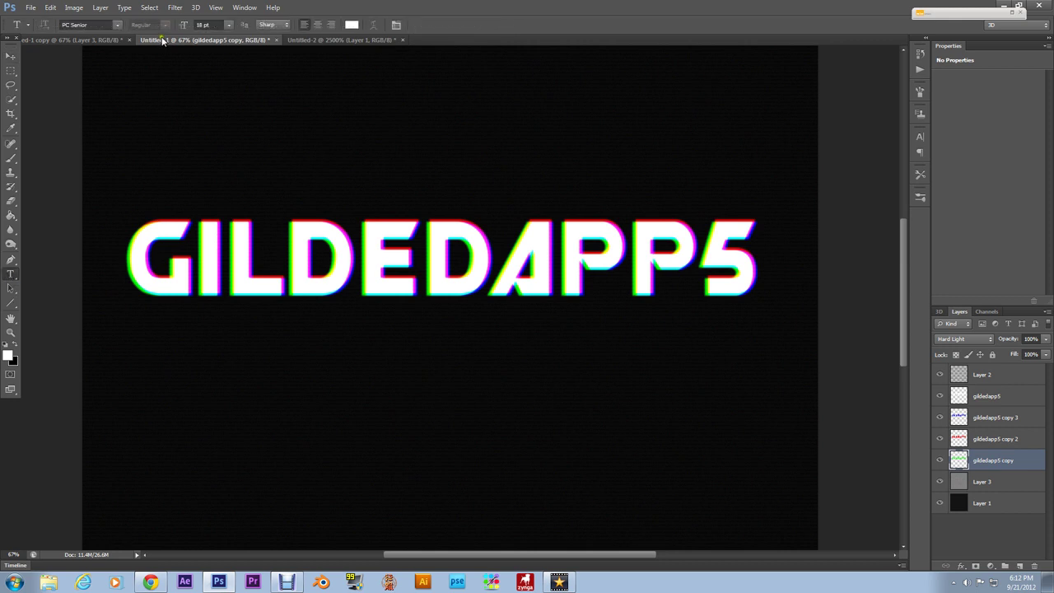
# Type 'Start' in PC Senior below the title and drag it centred beneath GILDEDAPP5
pyautogui.click(336, 394)
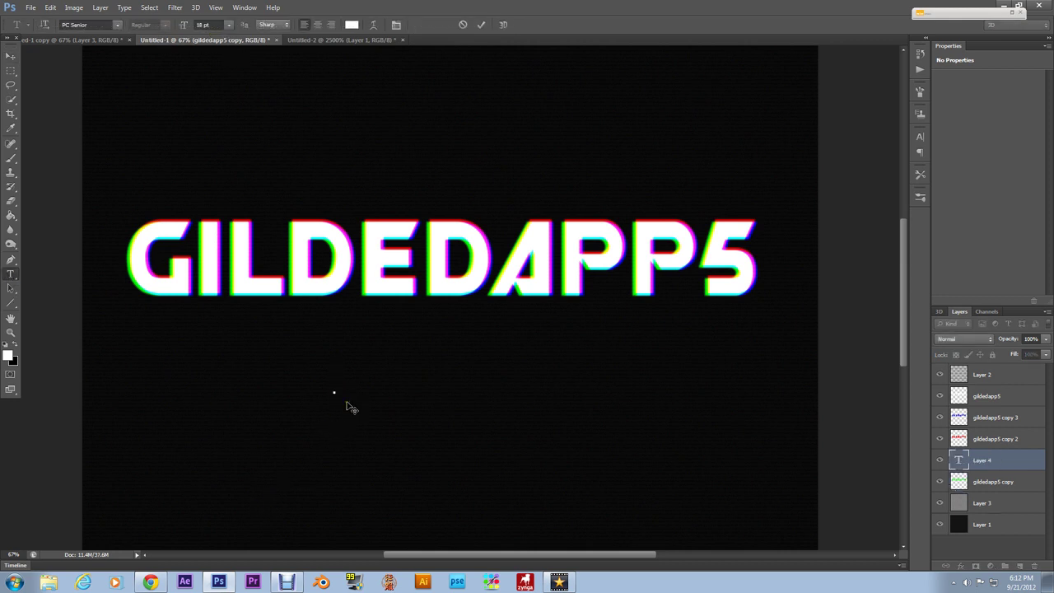
pyautogui.write('Start')
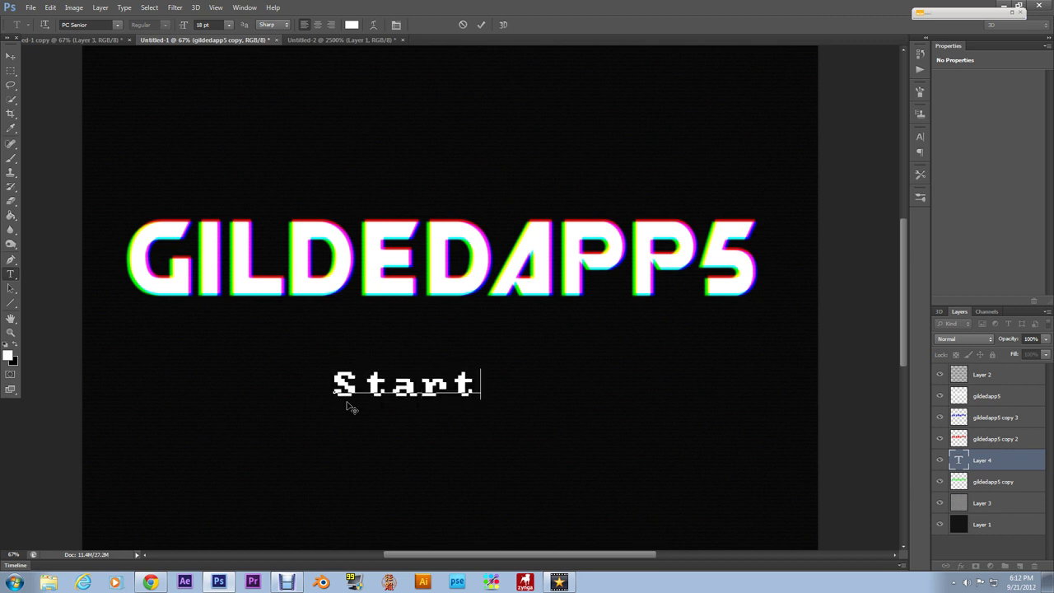
pyautogui.click(10, 55)
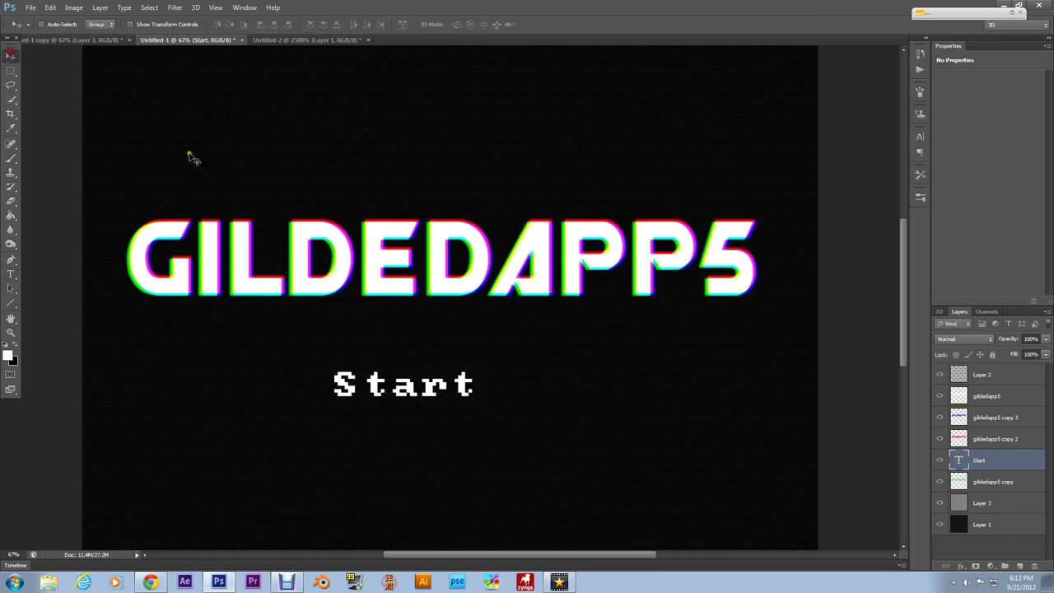
pyautogui.click(397, 393)
pyautogui.moveTo(396, 393); pyautogui.dragTo(440, 372)
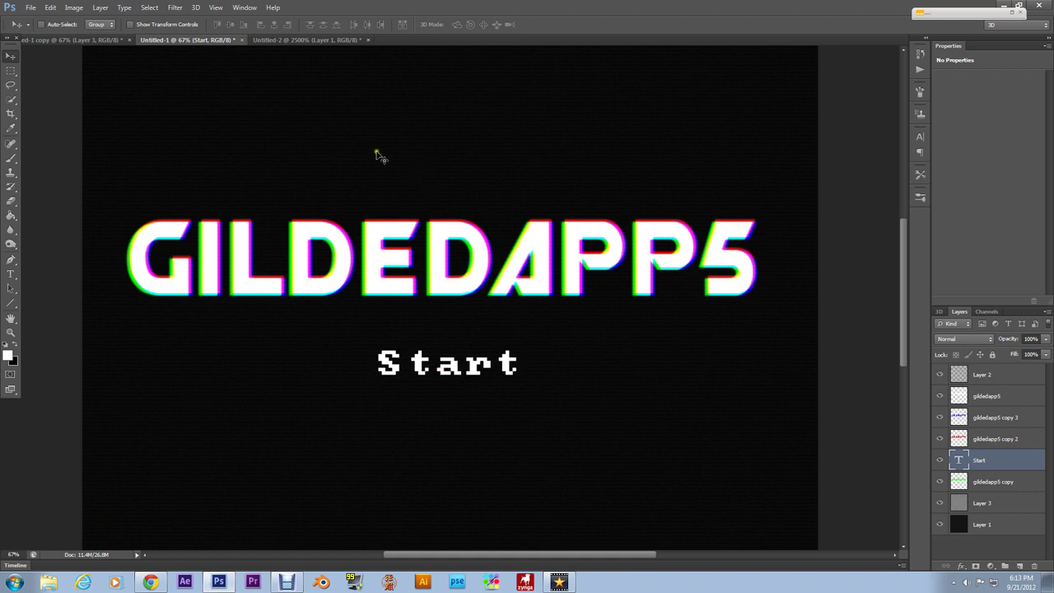
pyautogui.click(104, 40)
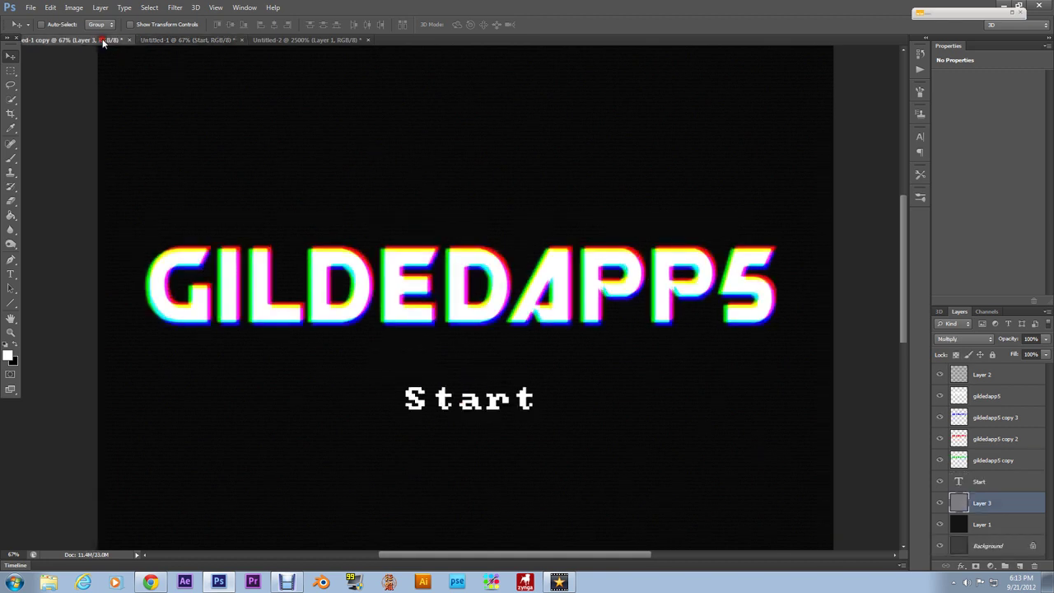
pyautogui.click(194, 40)
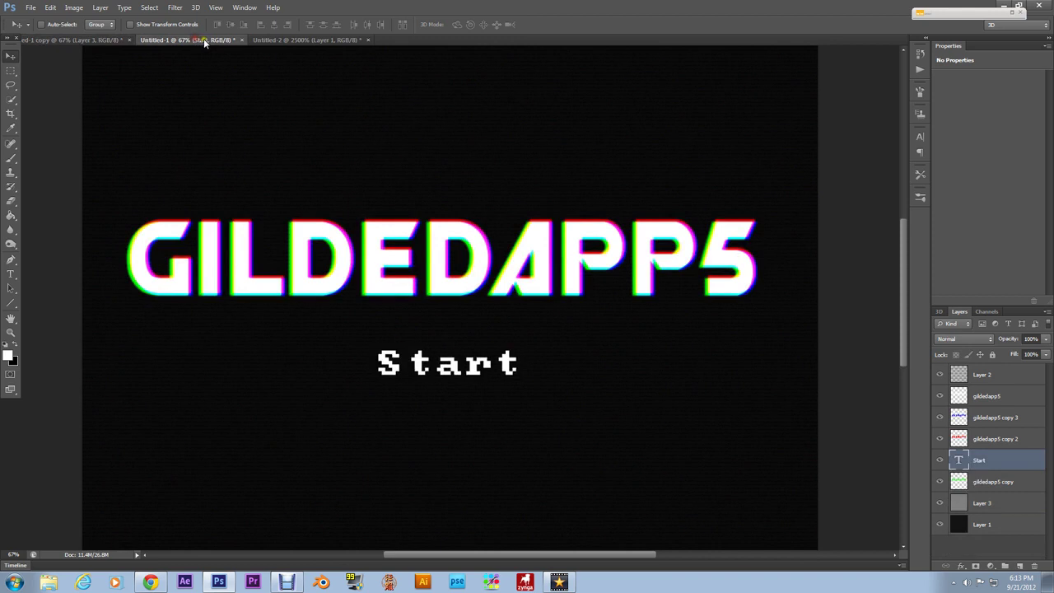